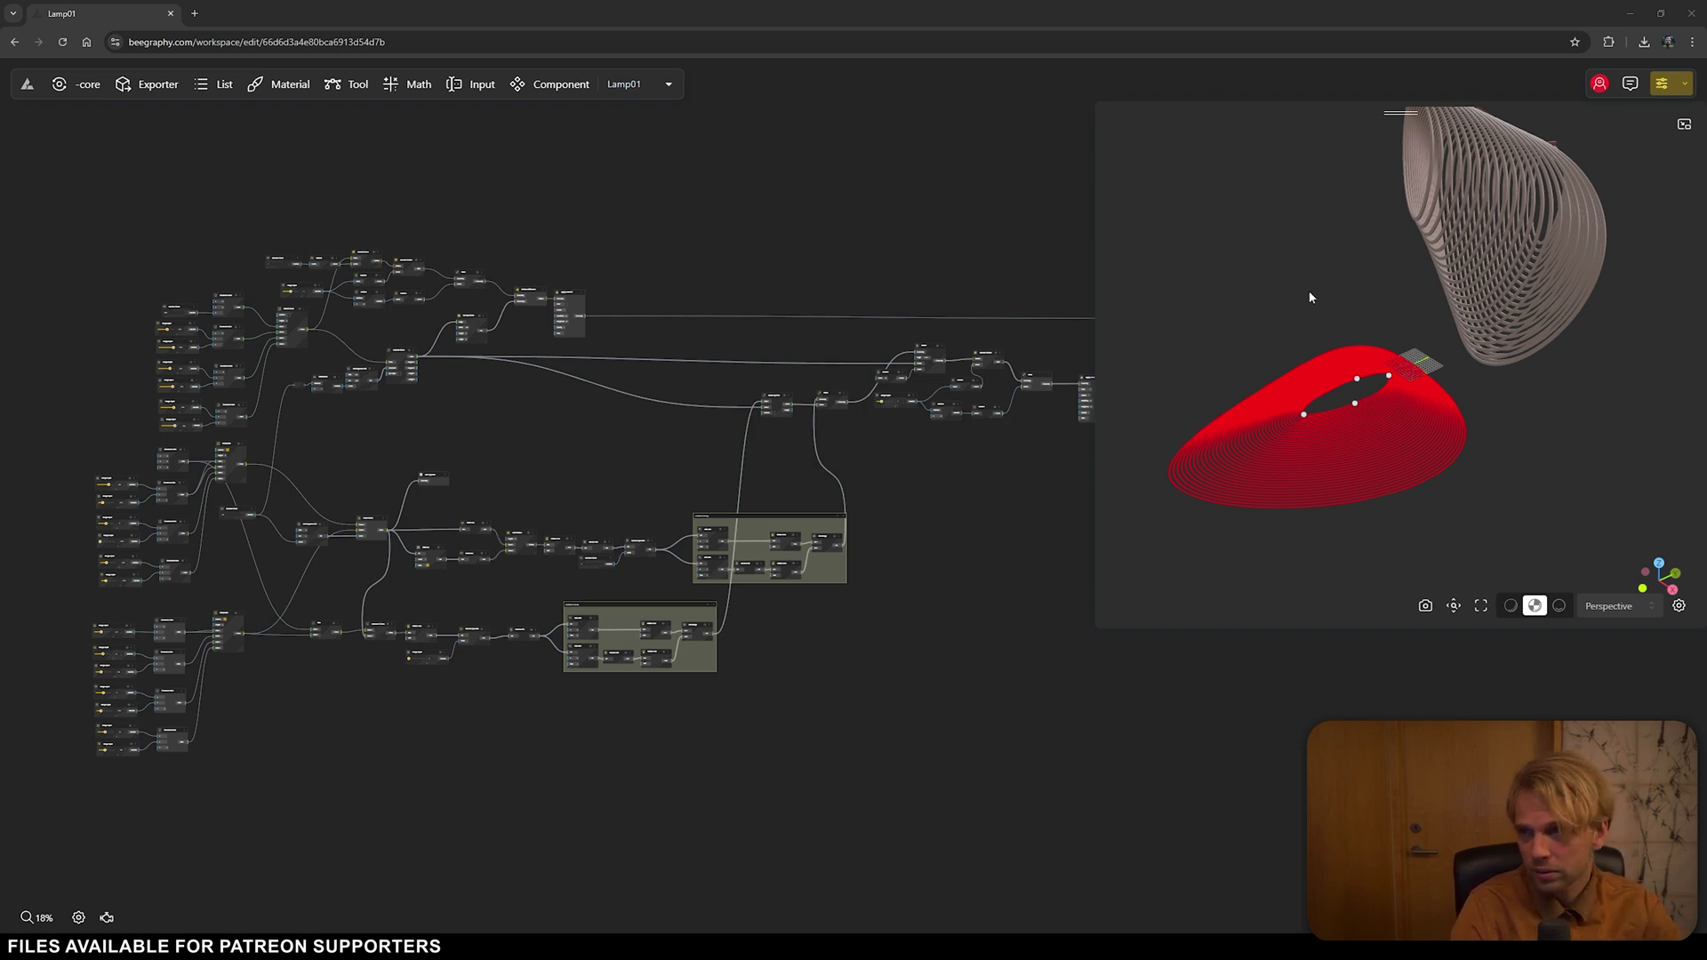
- Shift and orbit the lamp preview to look onto the red surface
right_drag(1303, 283, 1293, 318)
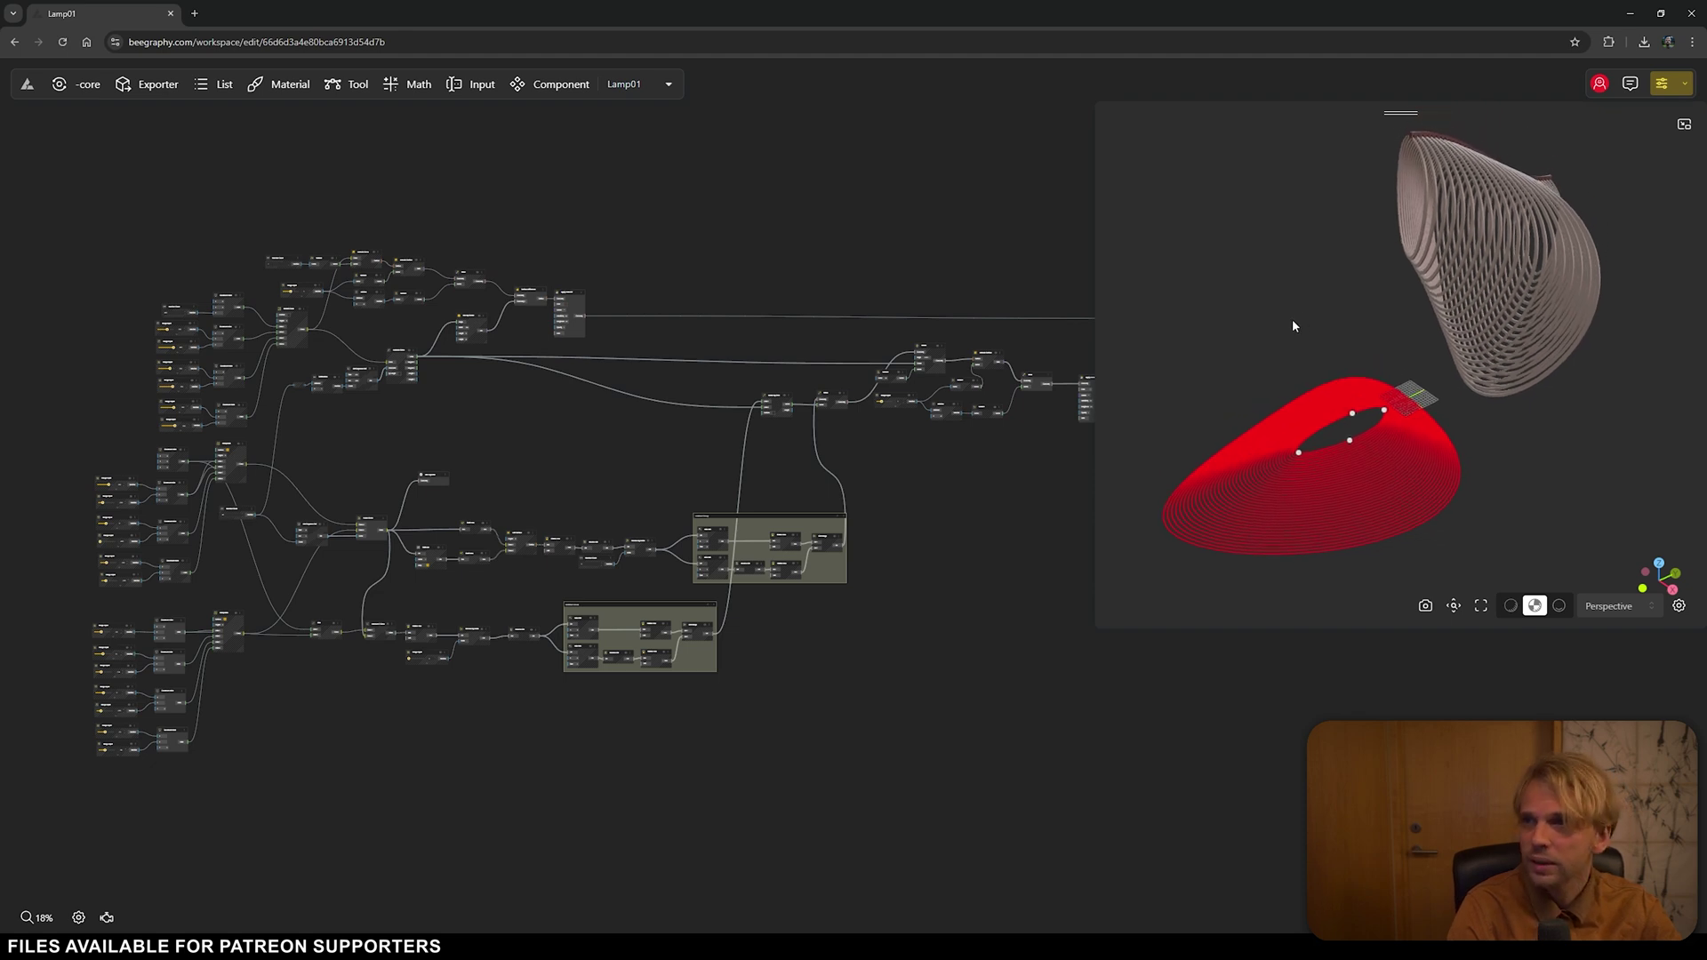
drag(1317, 217, 1367, 388)
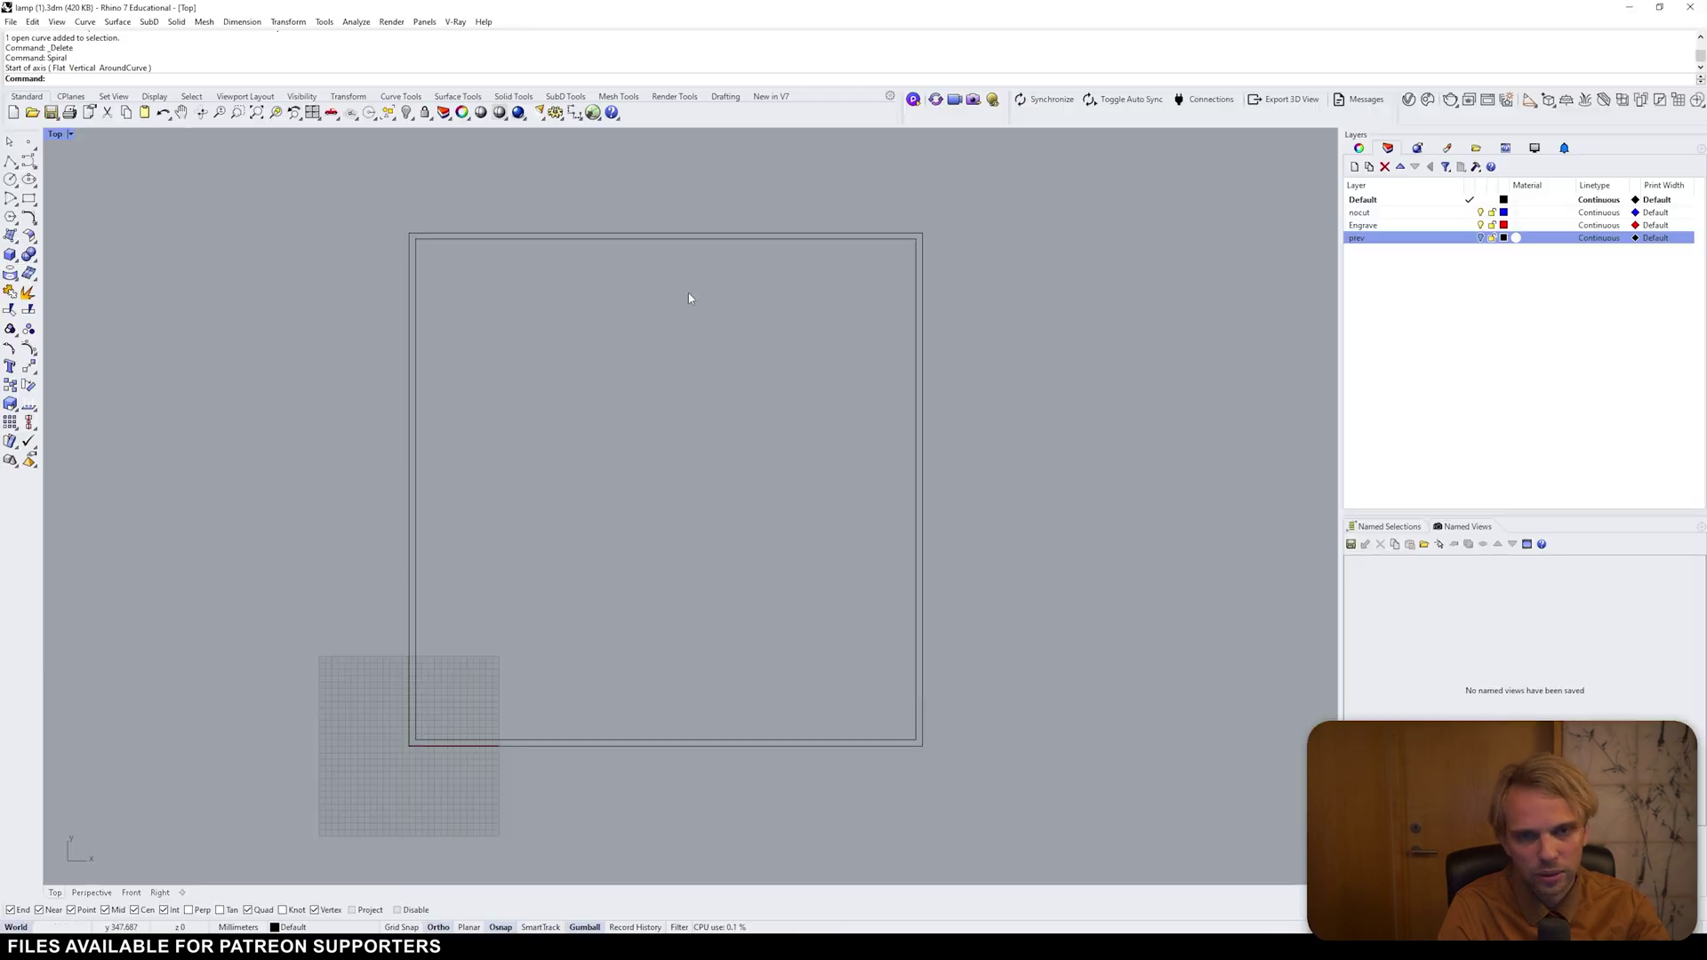
drag(313, 267, 533, 421)
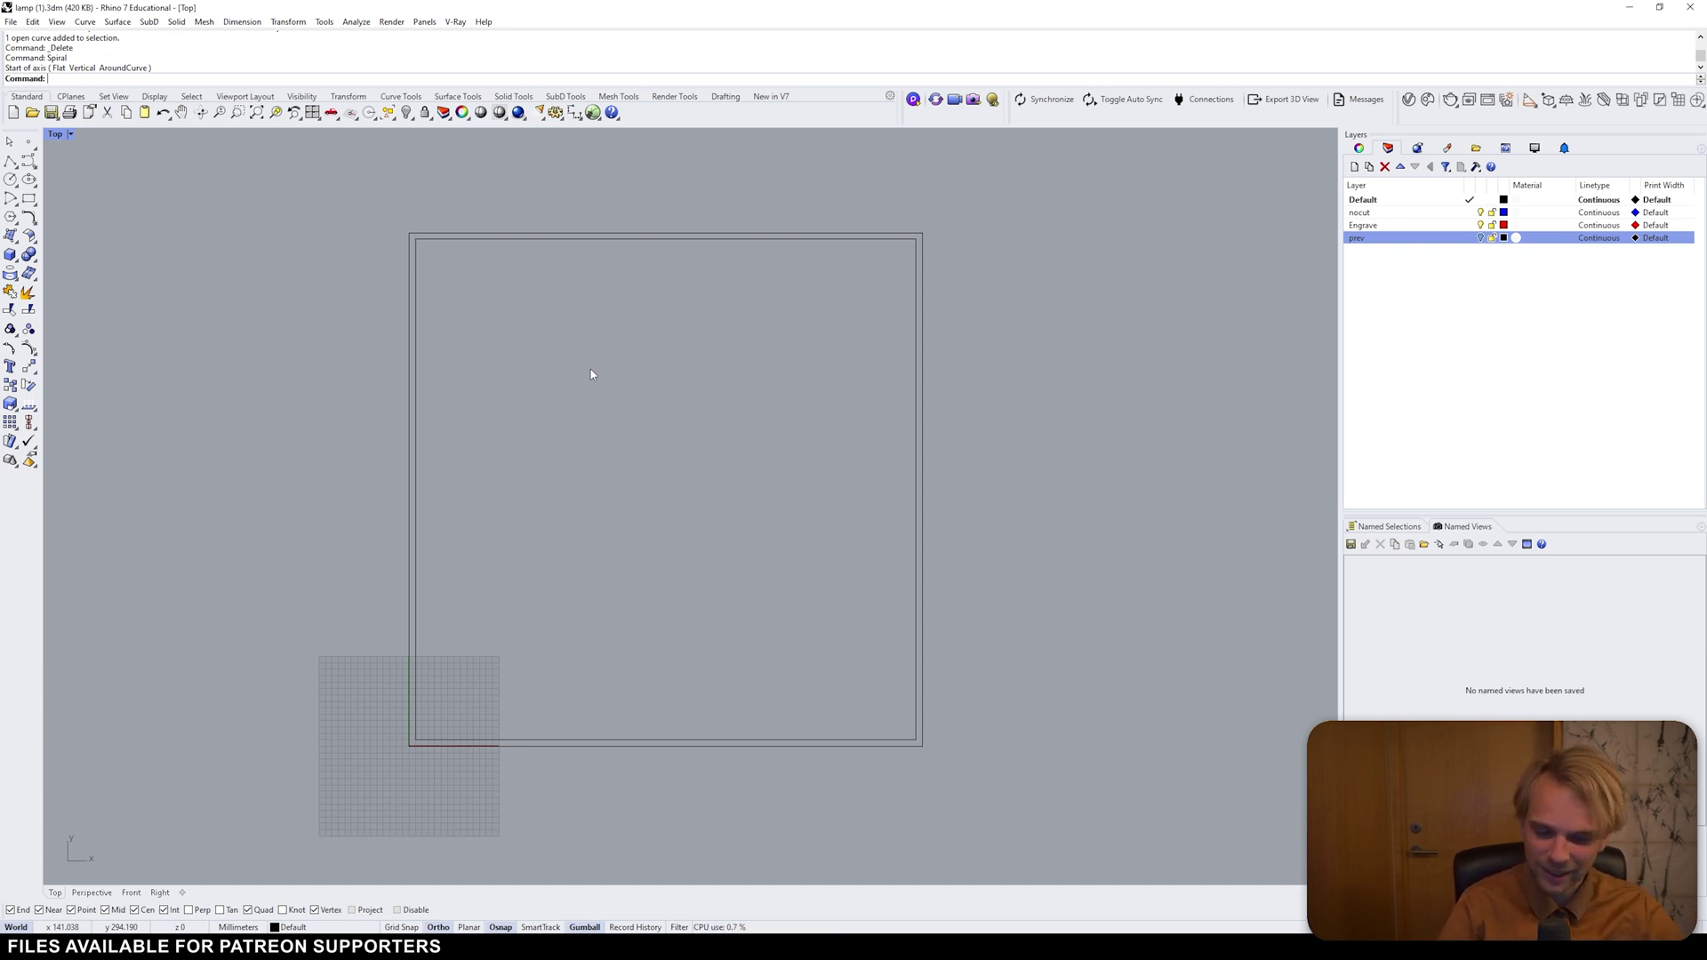
- Draw a flat Spiral at the sheet centre with first radius 195, 50 turns, ending at the centre
text(Spiral)
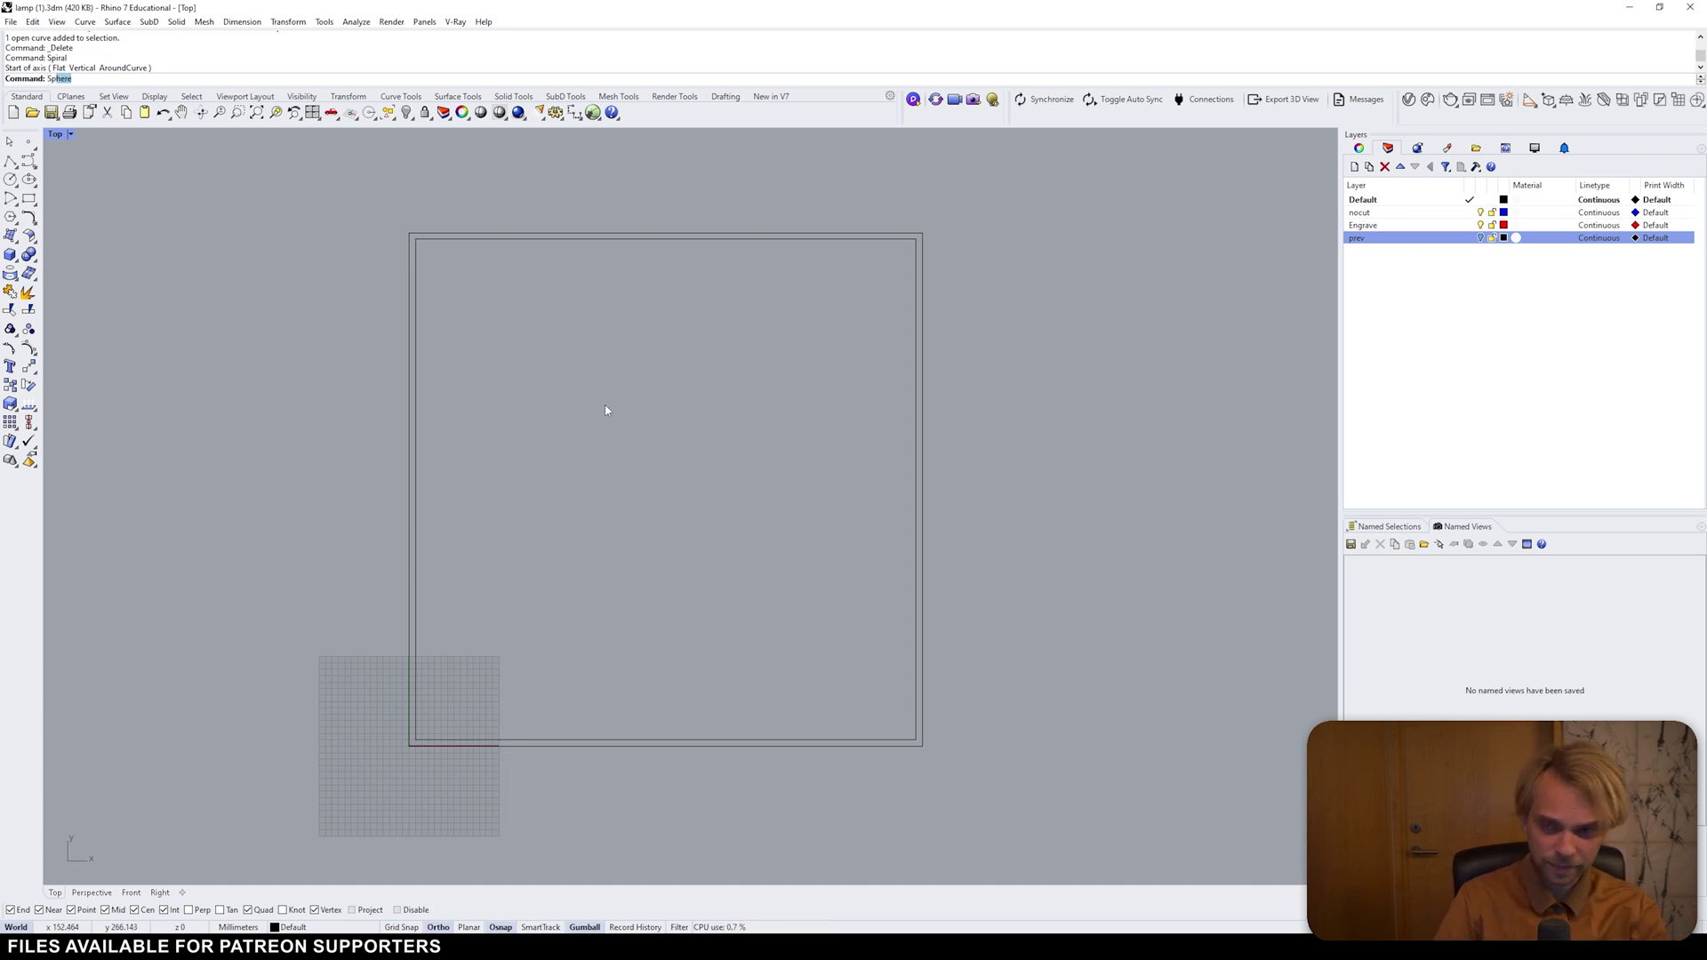
key(Return)
click(61, 79)
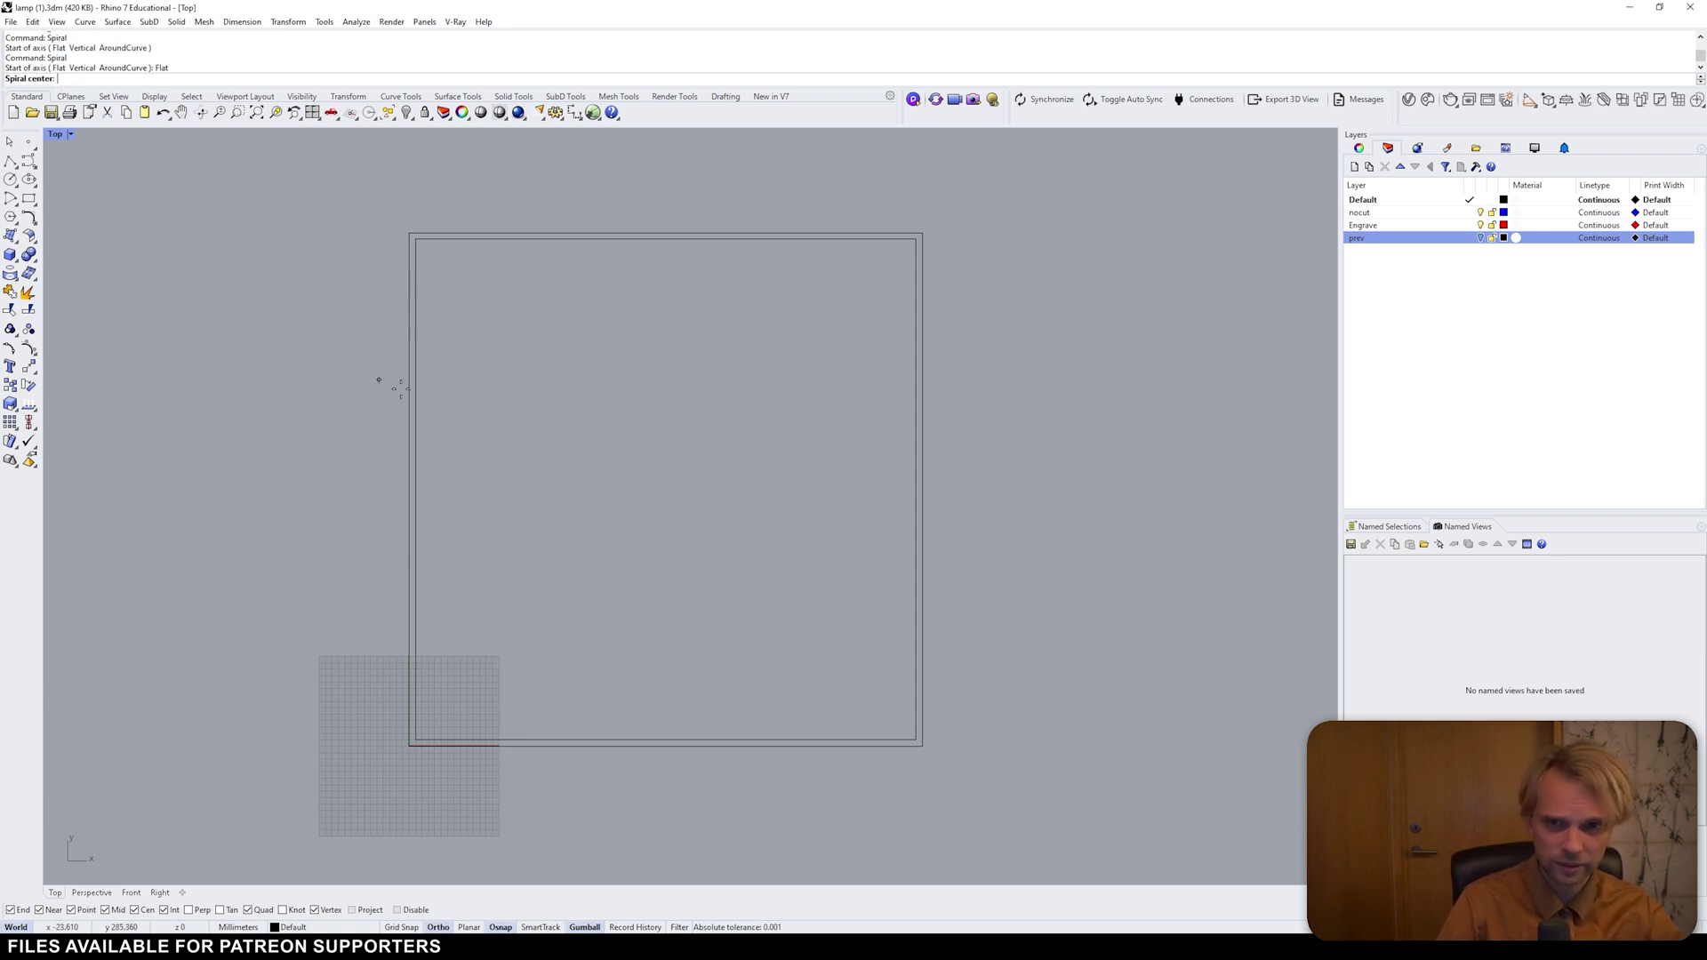
click(445, 430)
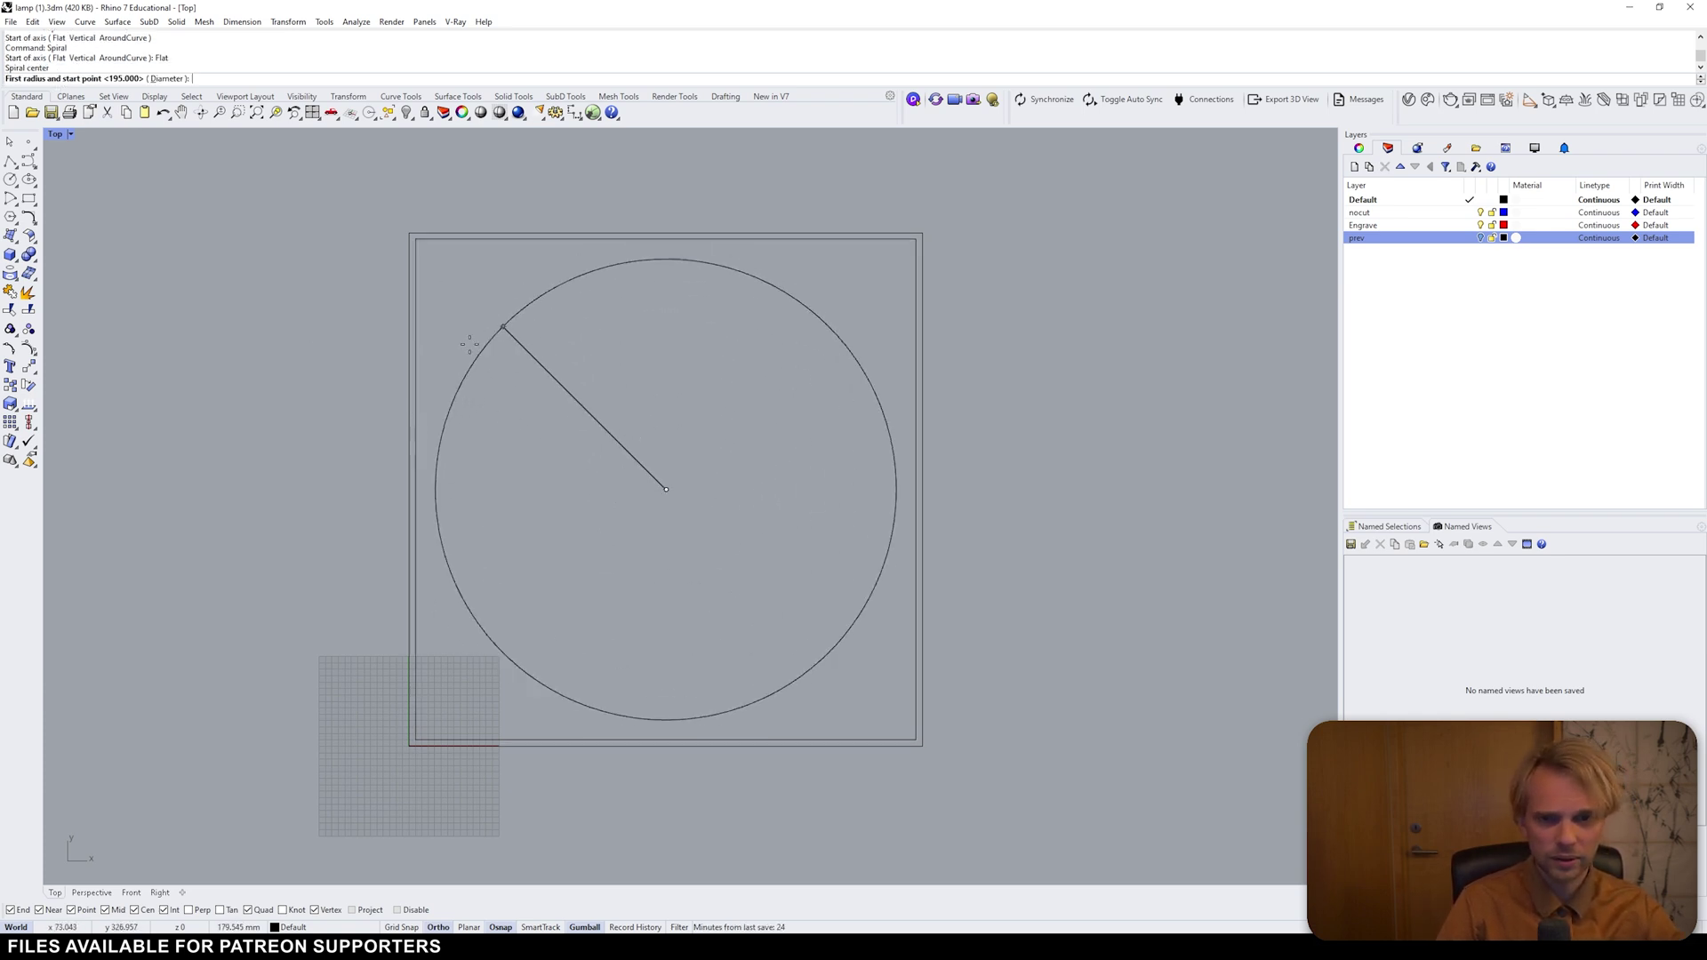
click(666, 262)
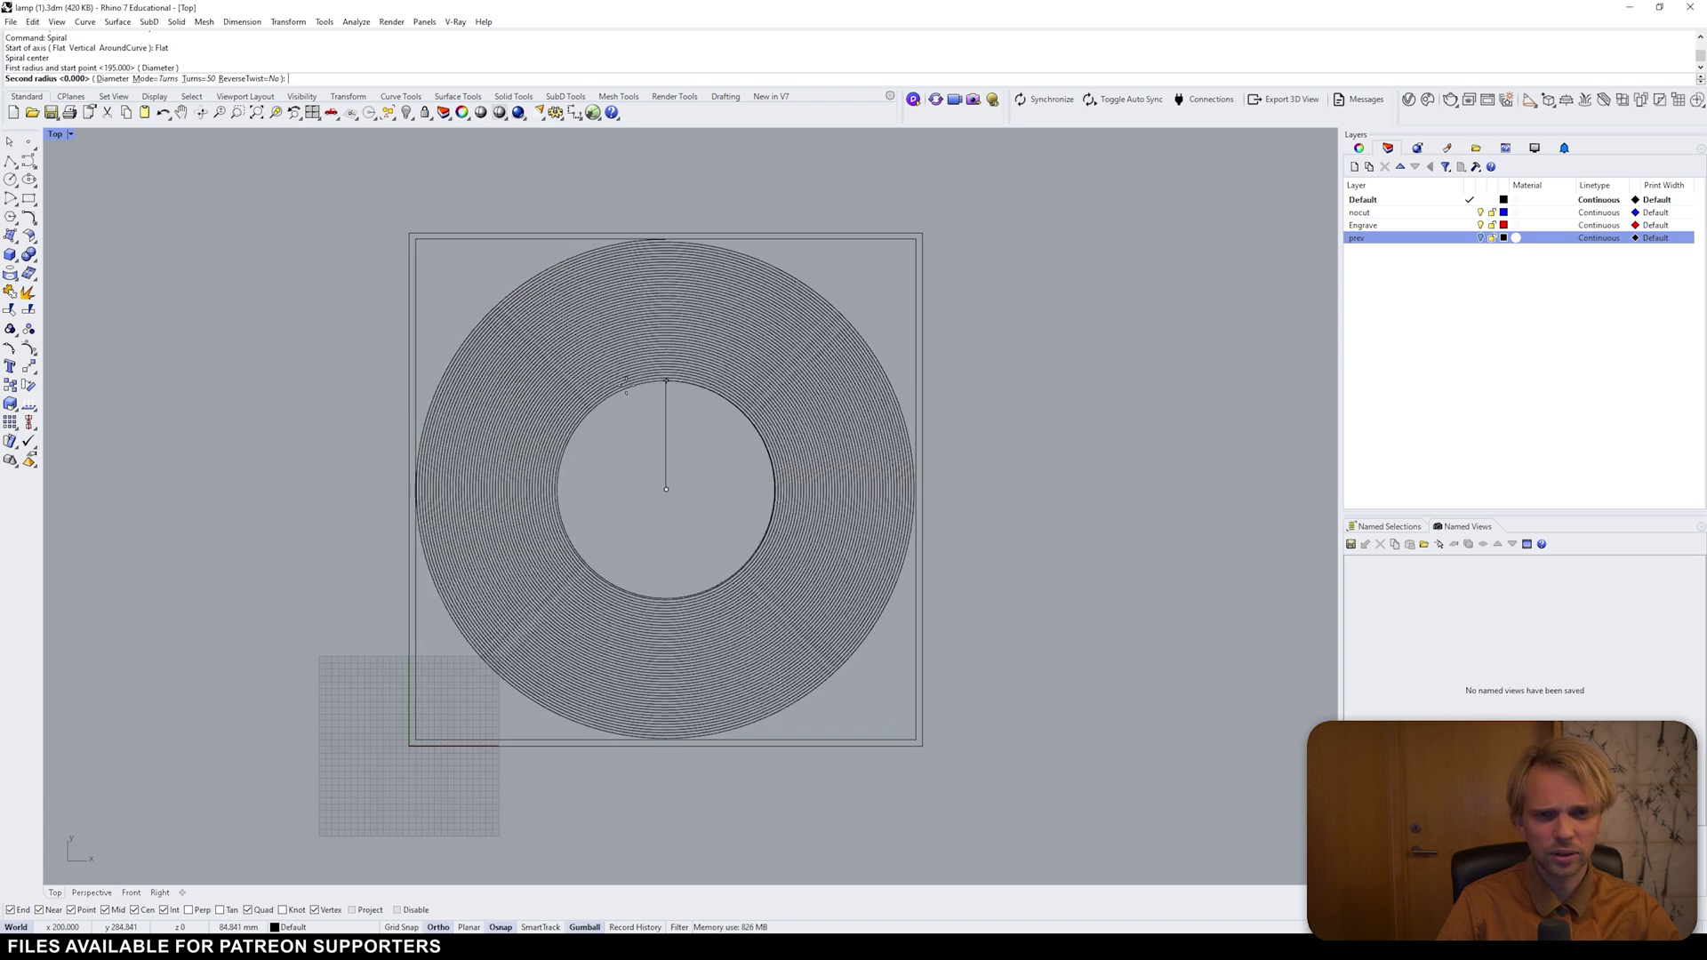
scroll(666, 489, up, 3)
scroll(665, 488, up, 1)
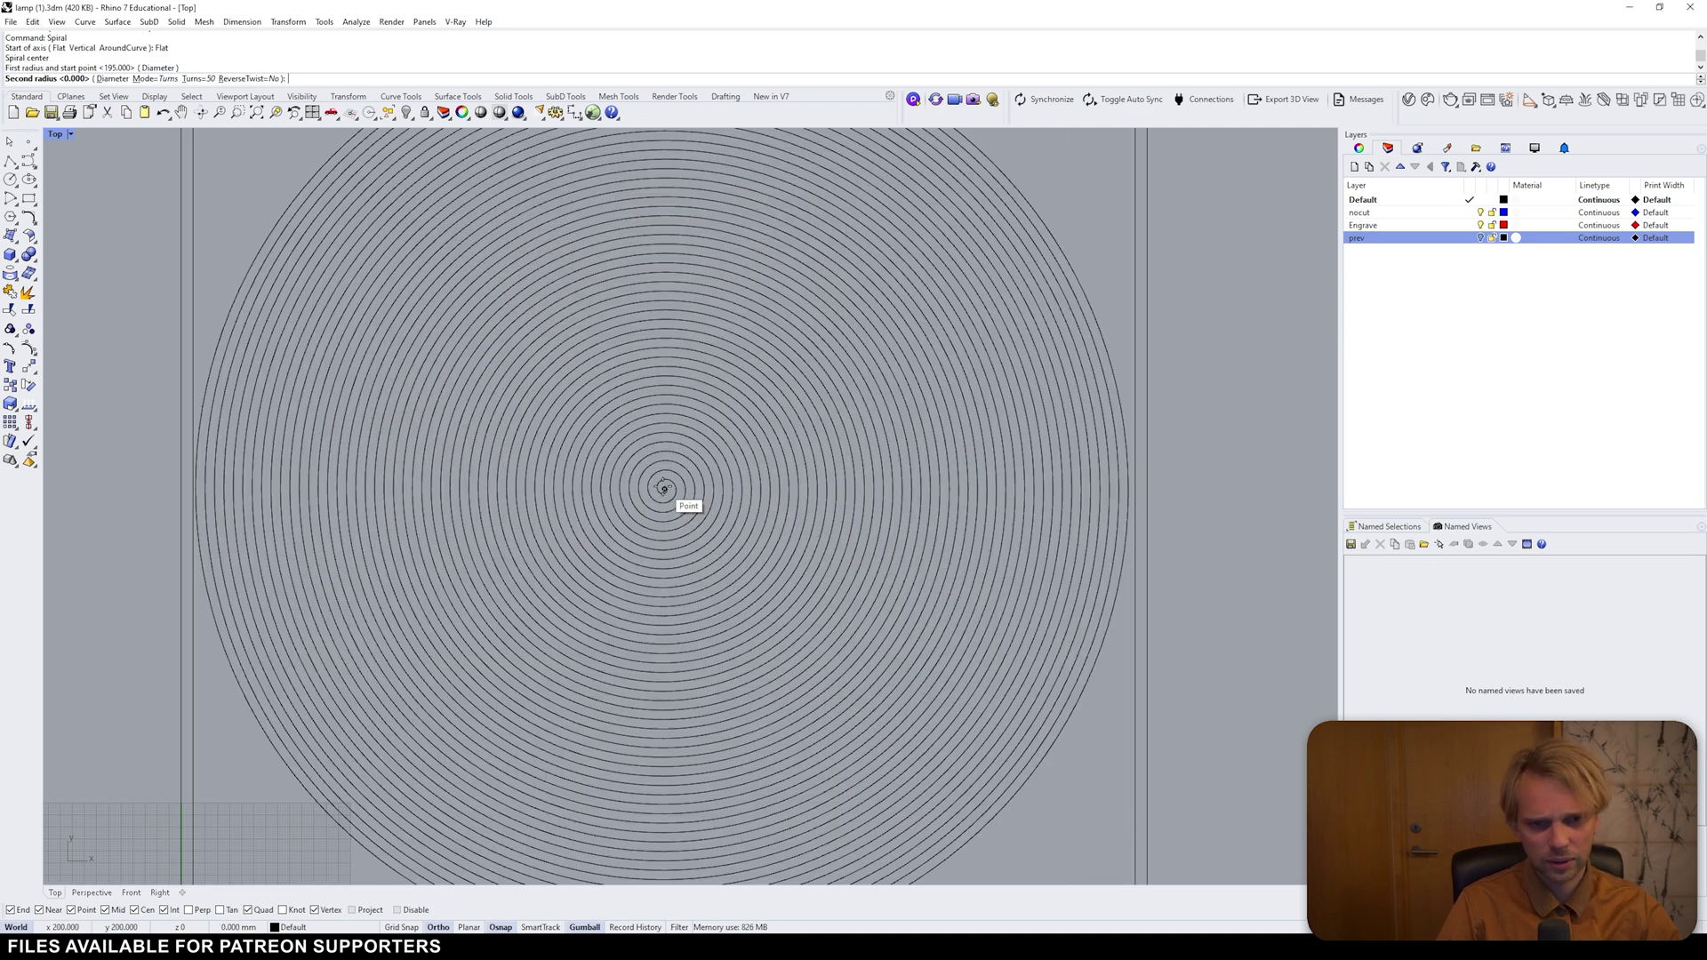
click(664, 488)
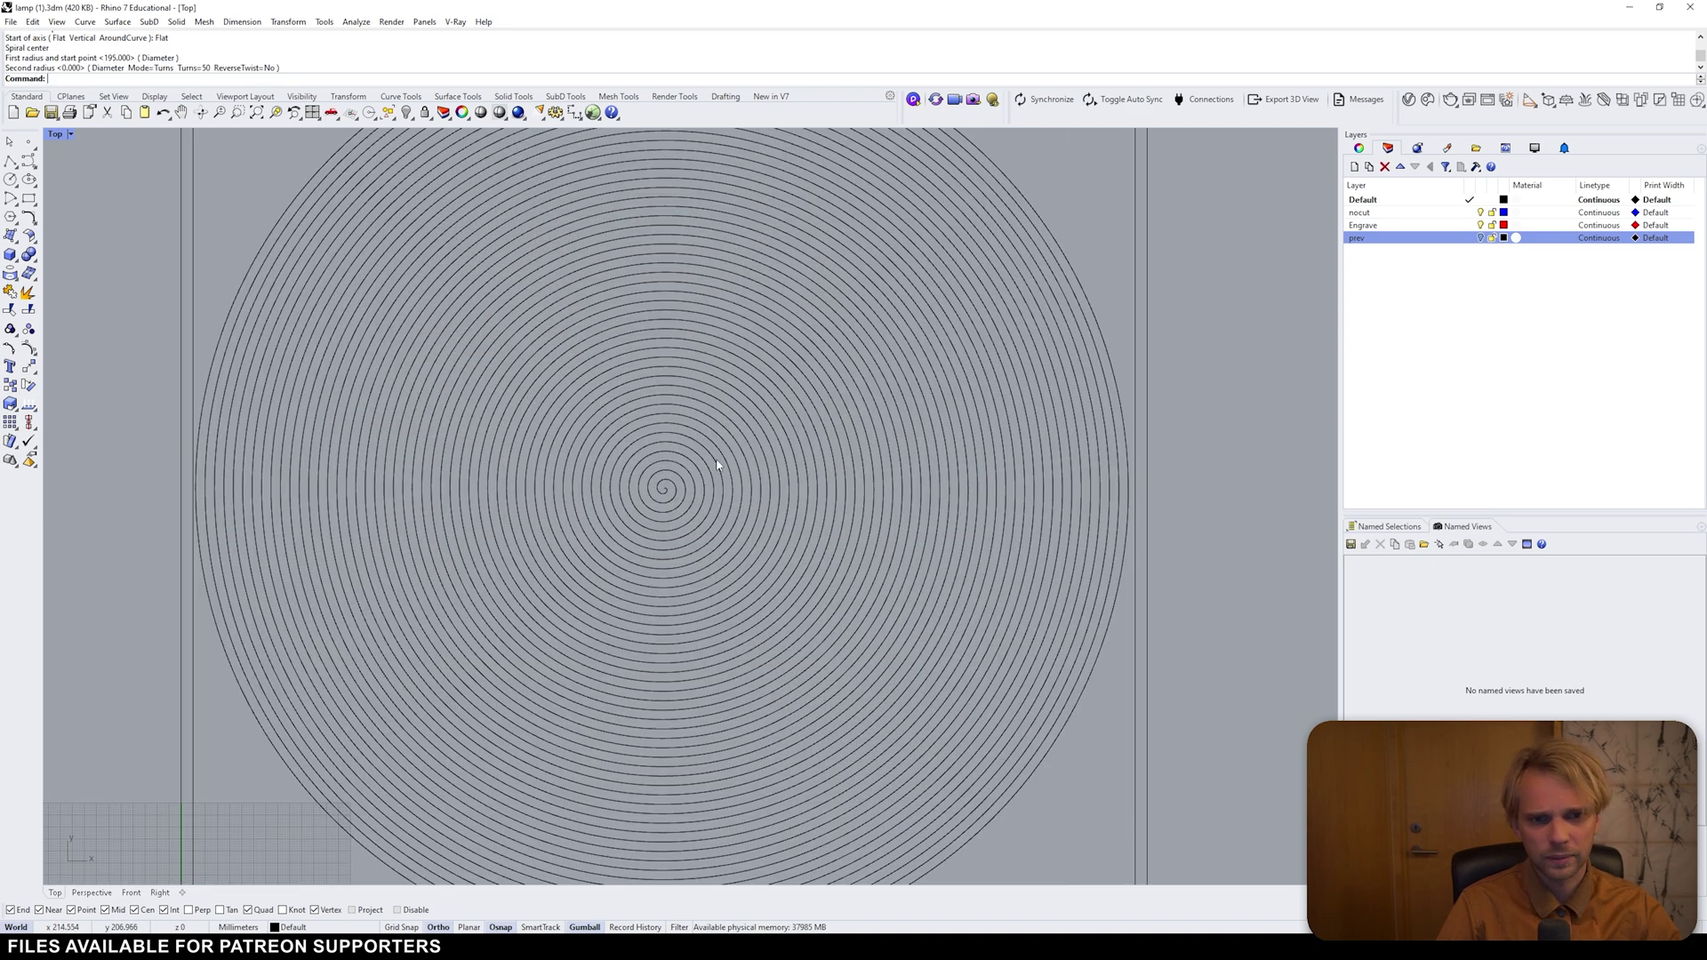
scroll(654, 479, down, 5)
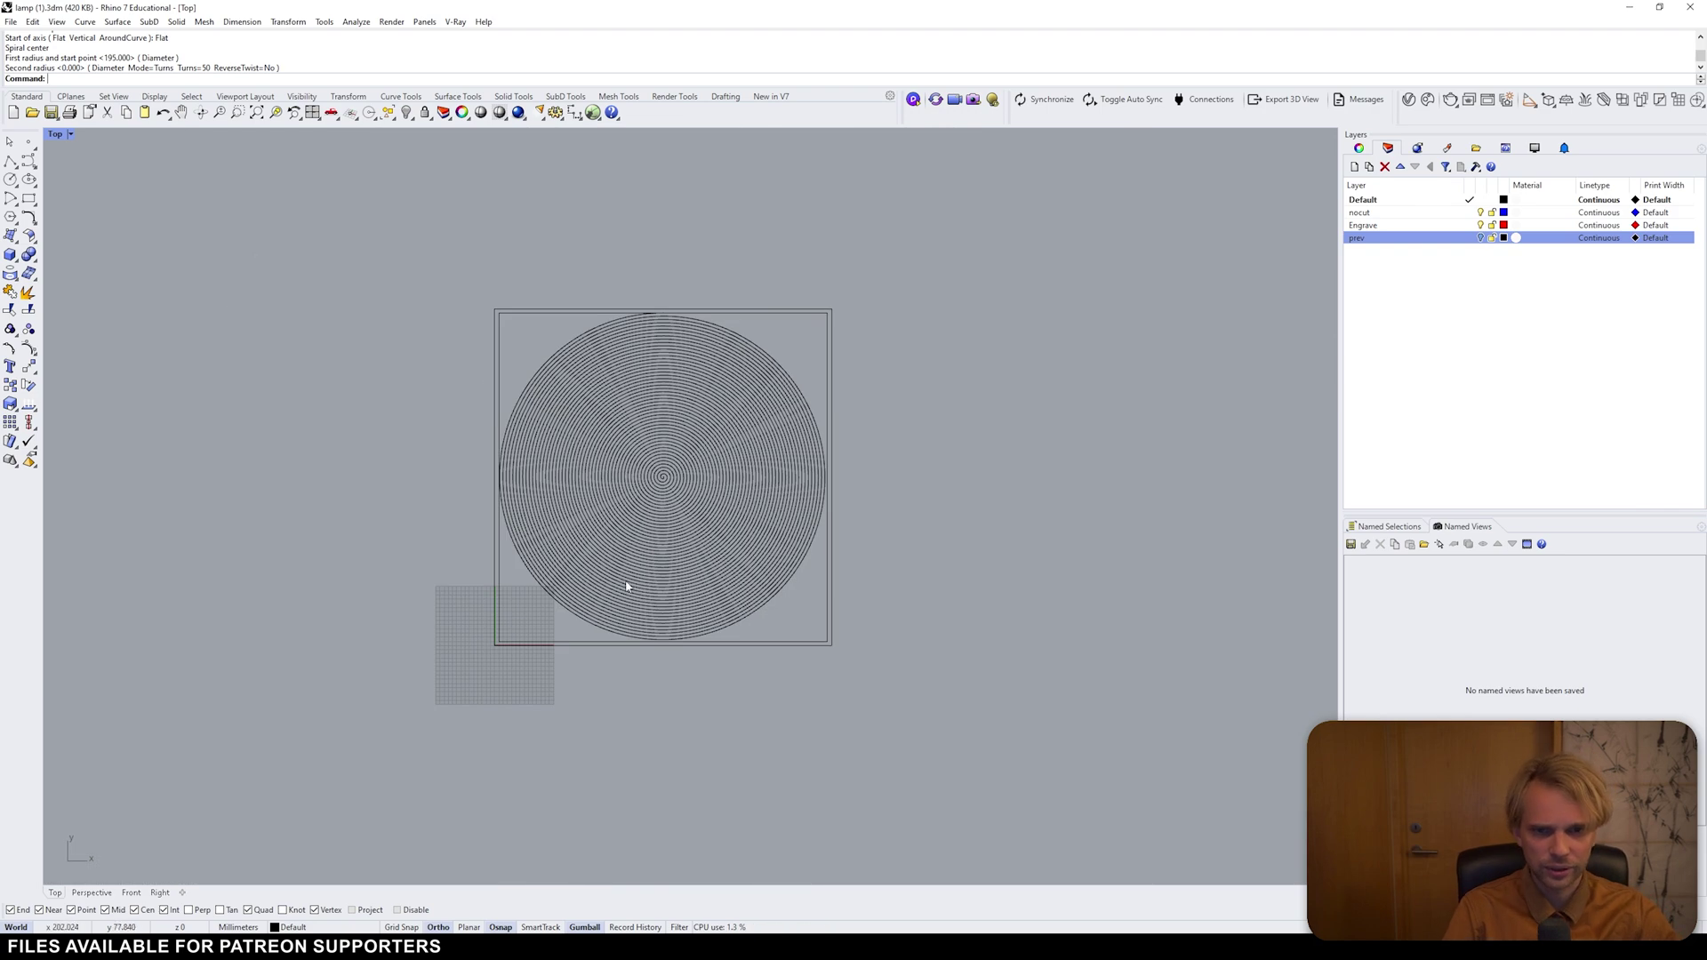
scroll(629, 488, up, 2)
click(457, 344)
click(274, 367)
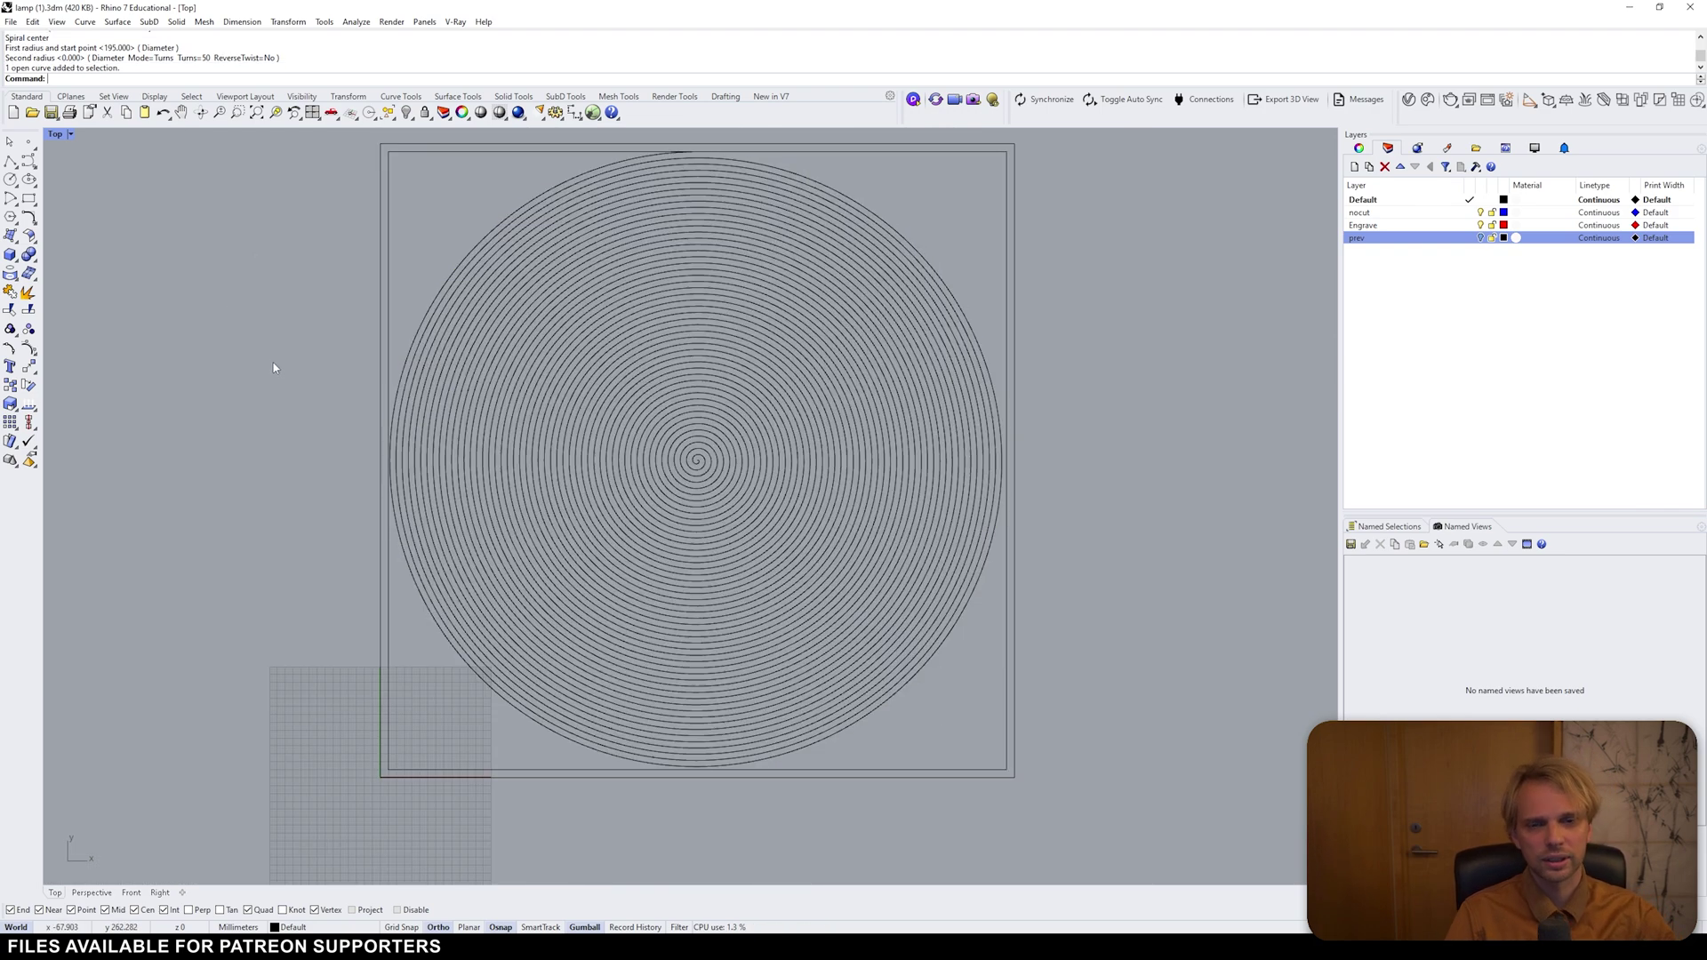
- Scale the spiral in X into a tall ellipse, slide it left, and zoom to the whole sheet
click(471, 472)
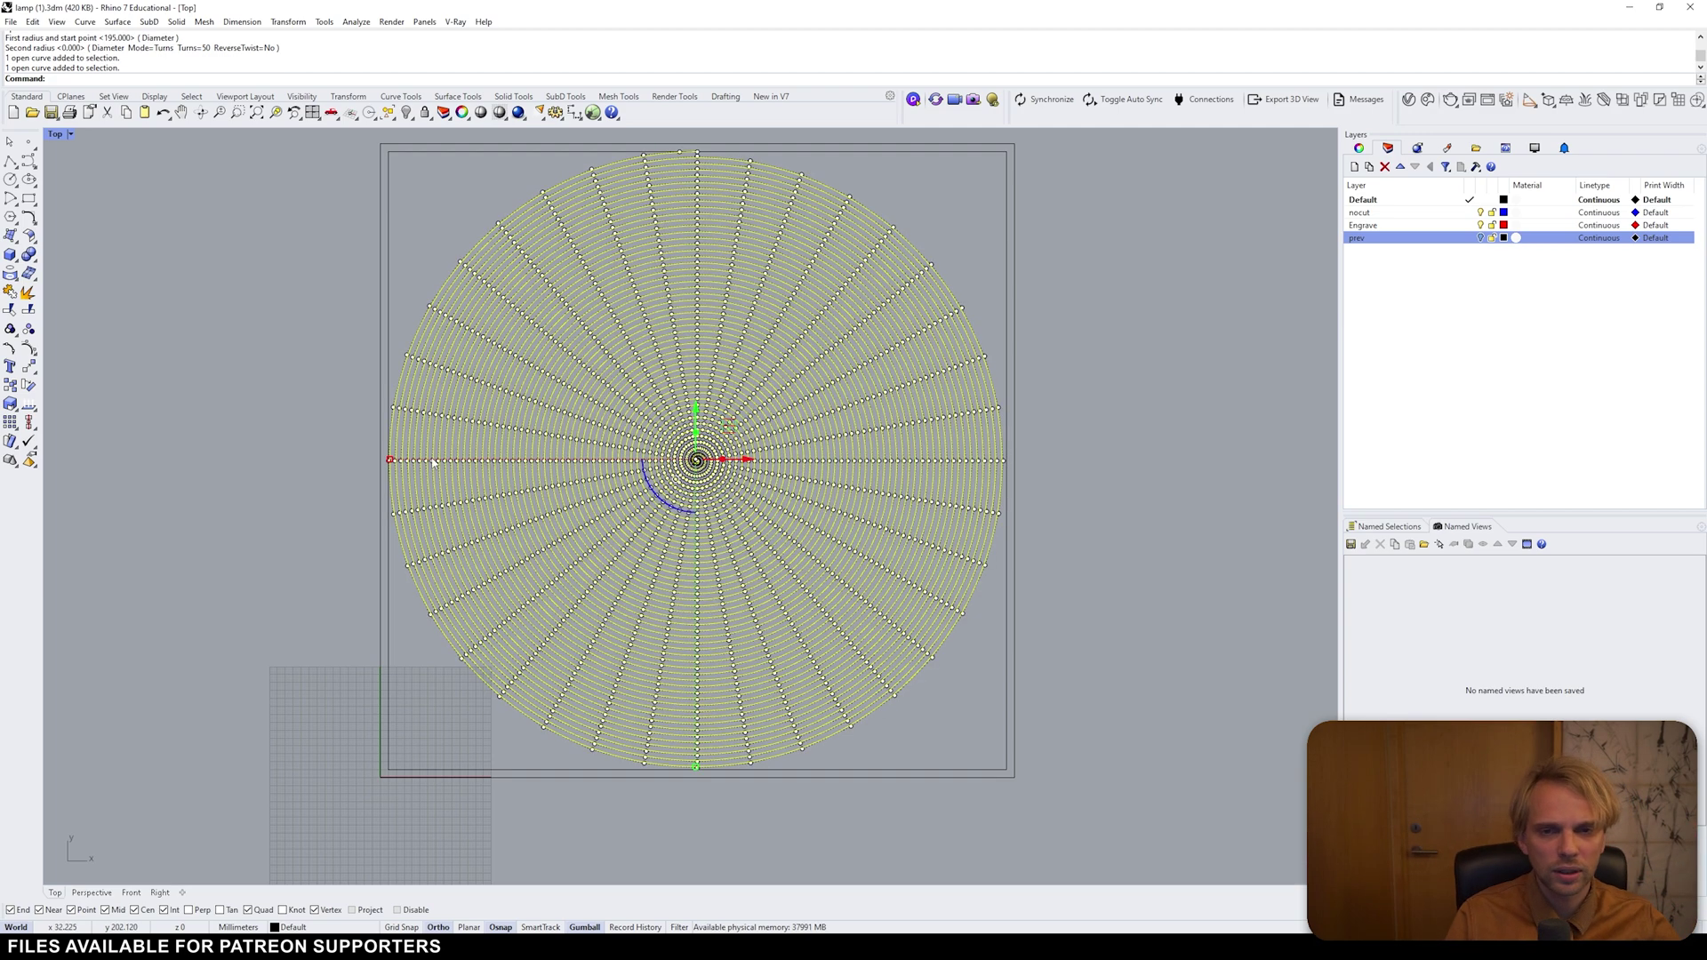
drag(391, 459, 547, 468)
key(ctrl+z)
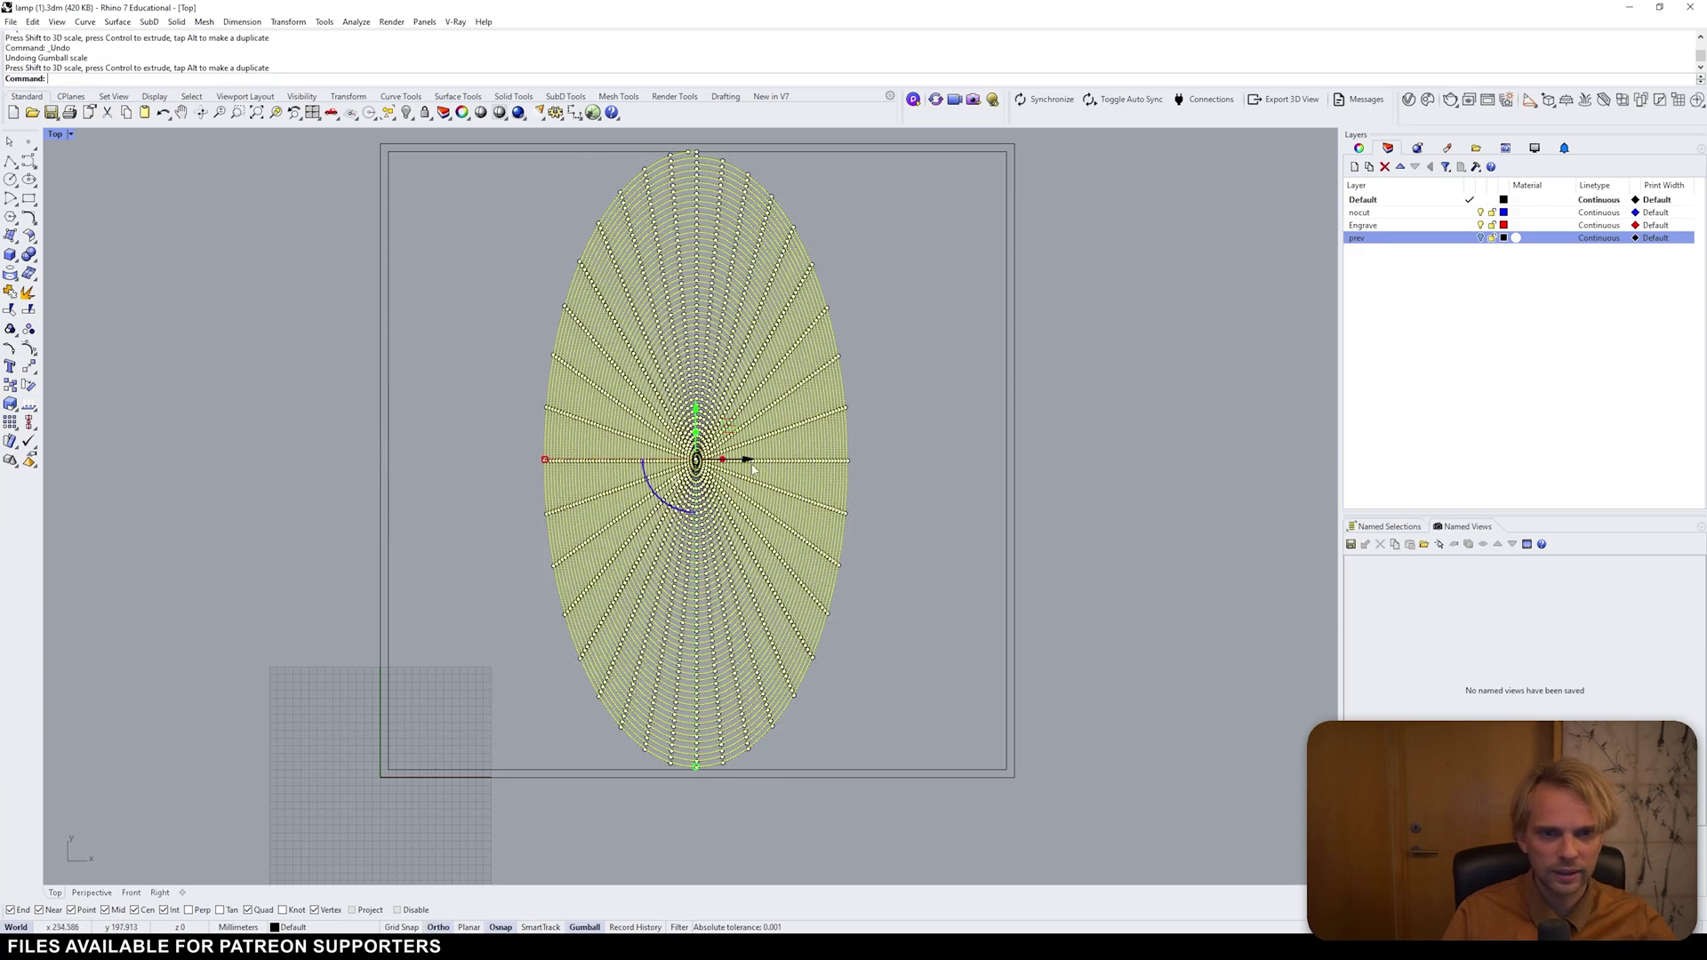
drag(752, 464, 601, 464)
click(811, 458)
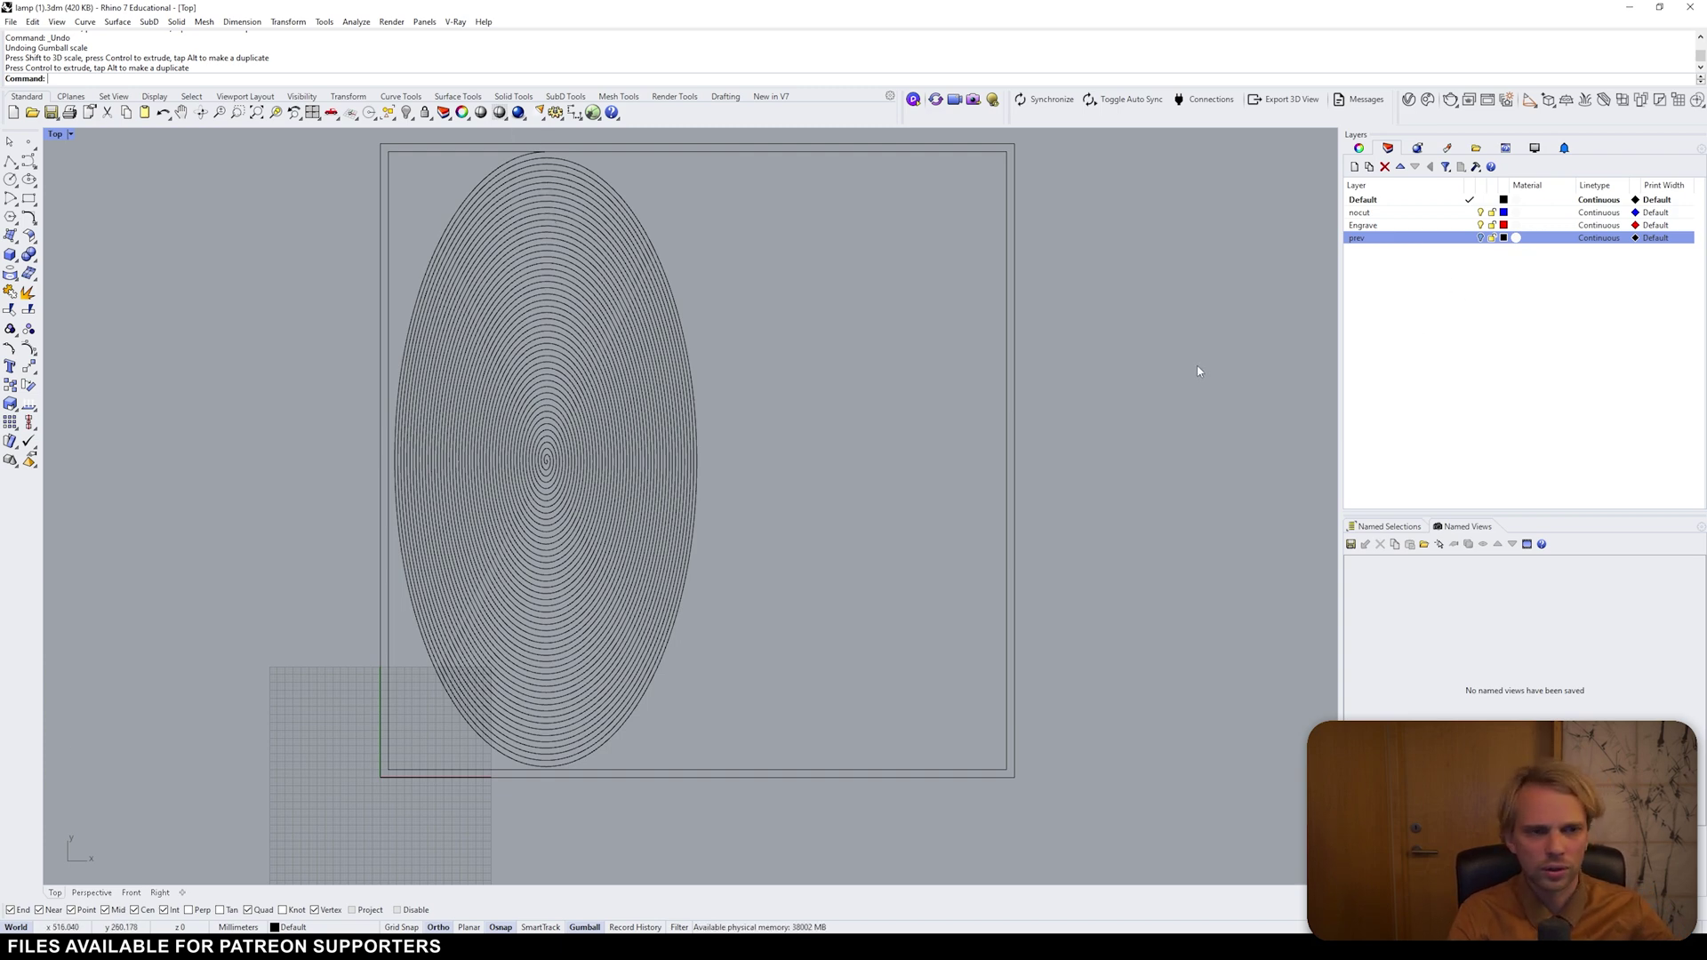
key(ctrl+shift+e)
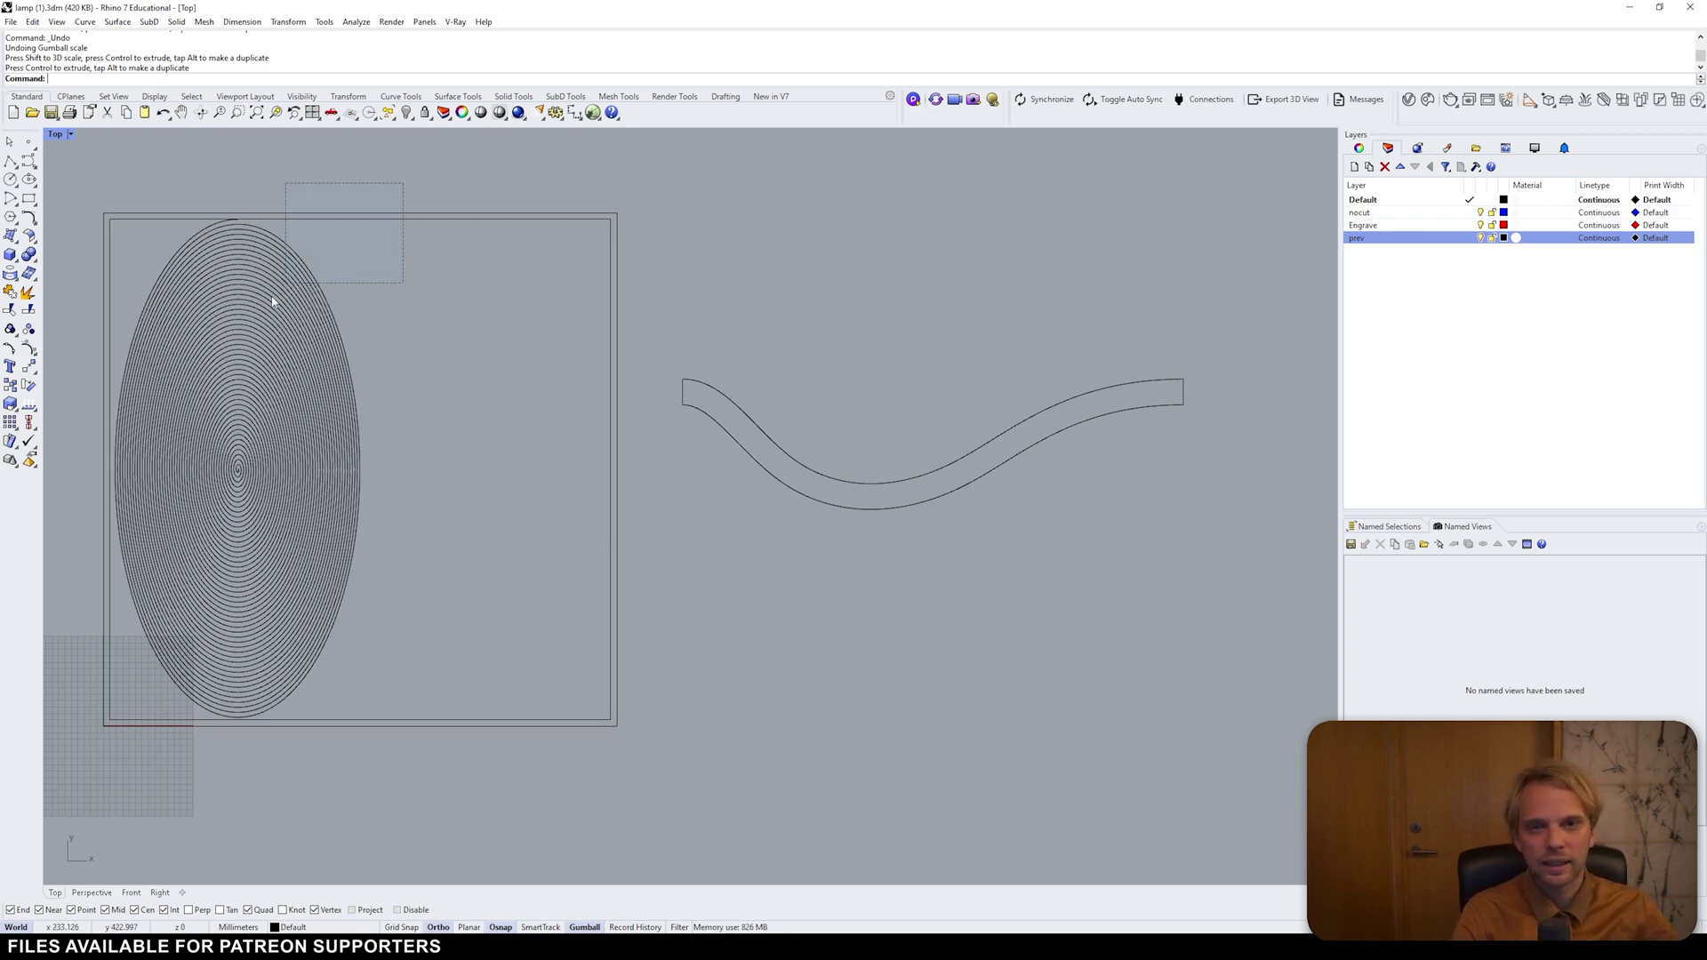
drag(288, 287, 285, 290)
key(Escape)
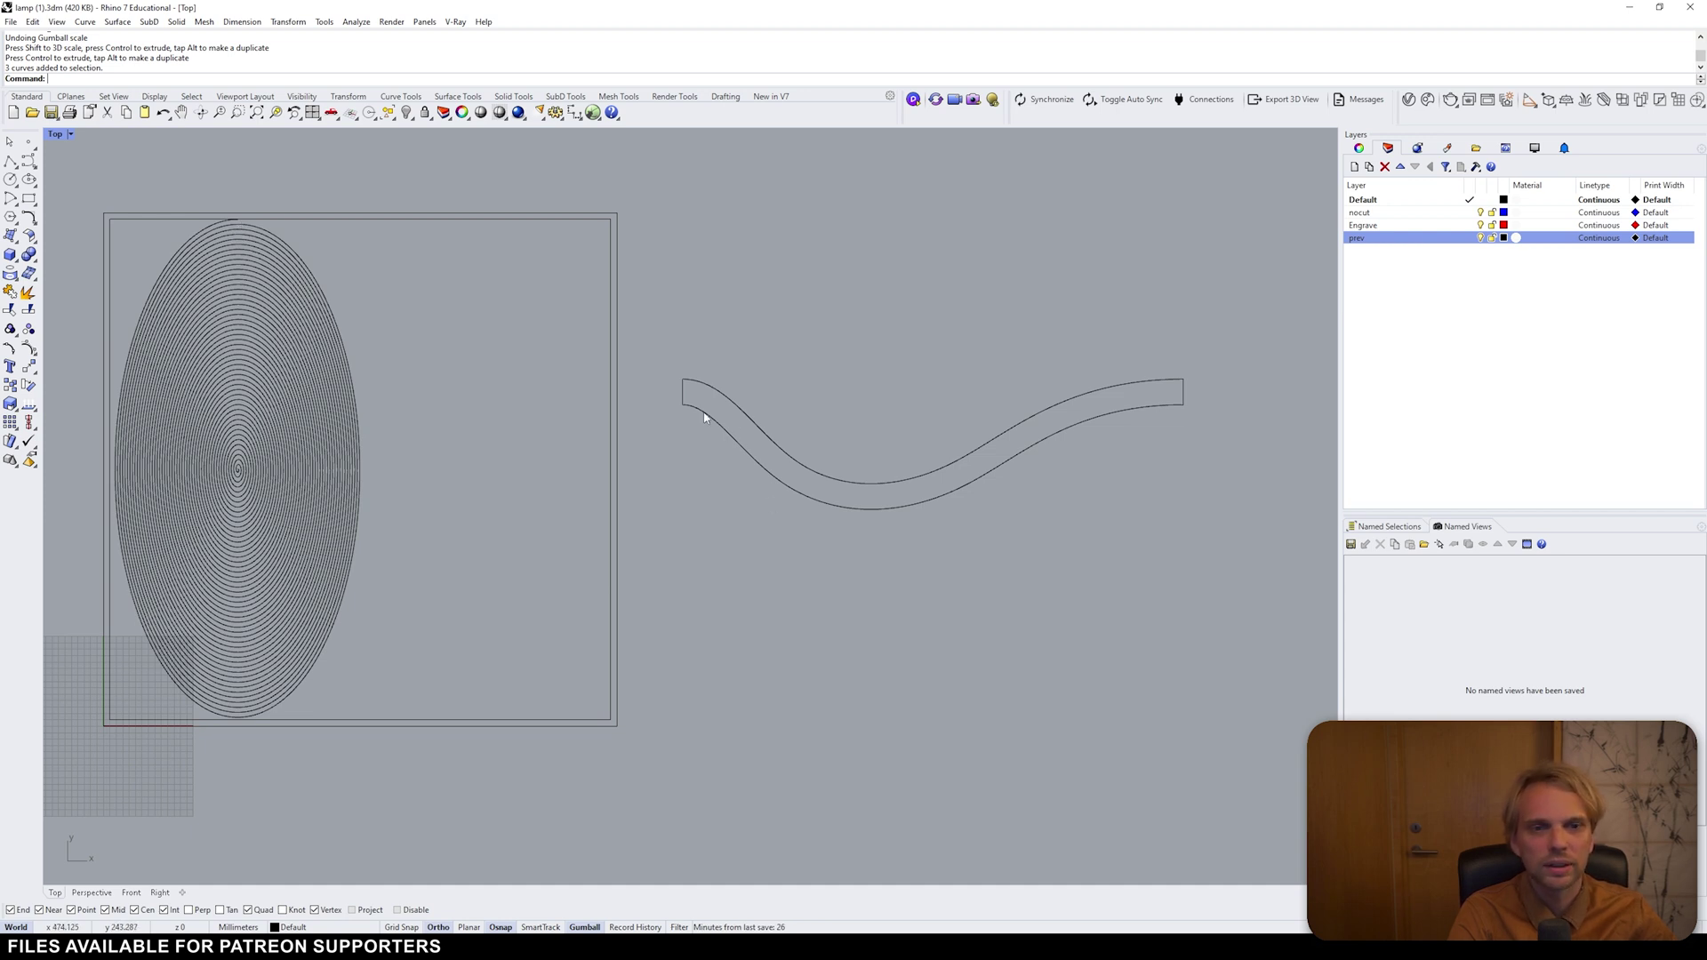
- Draw a short vertical polyline tick at the top of the elliptical spiral
key(Home)
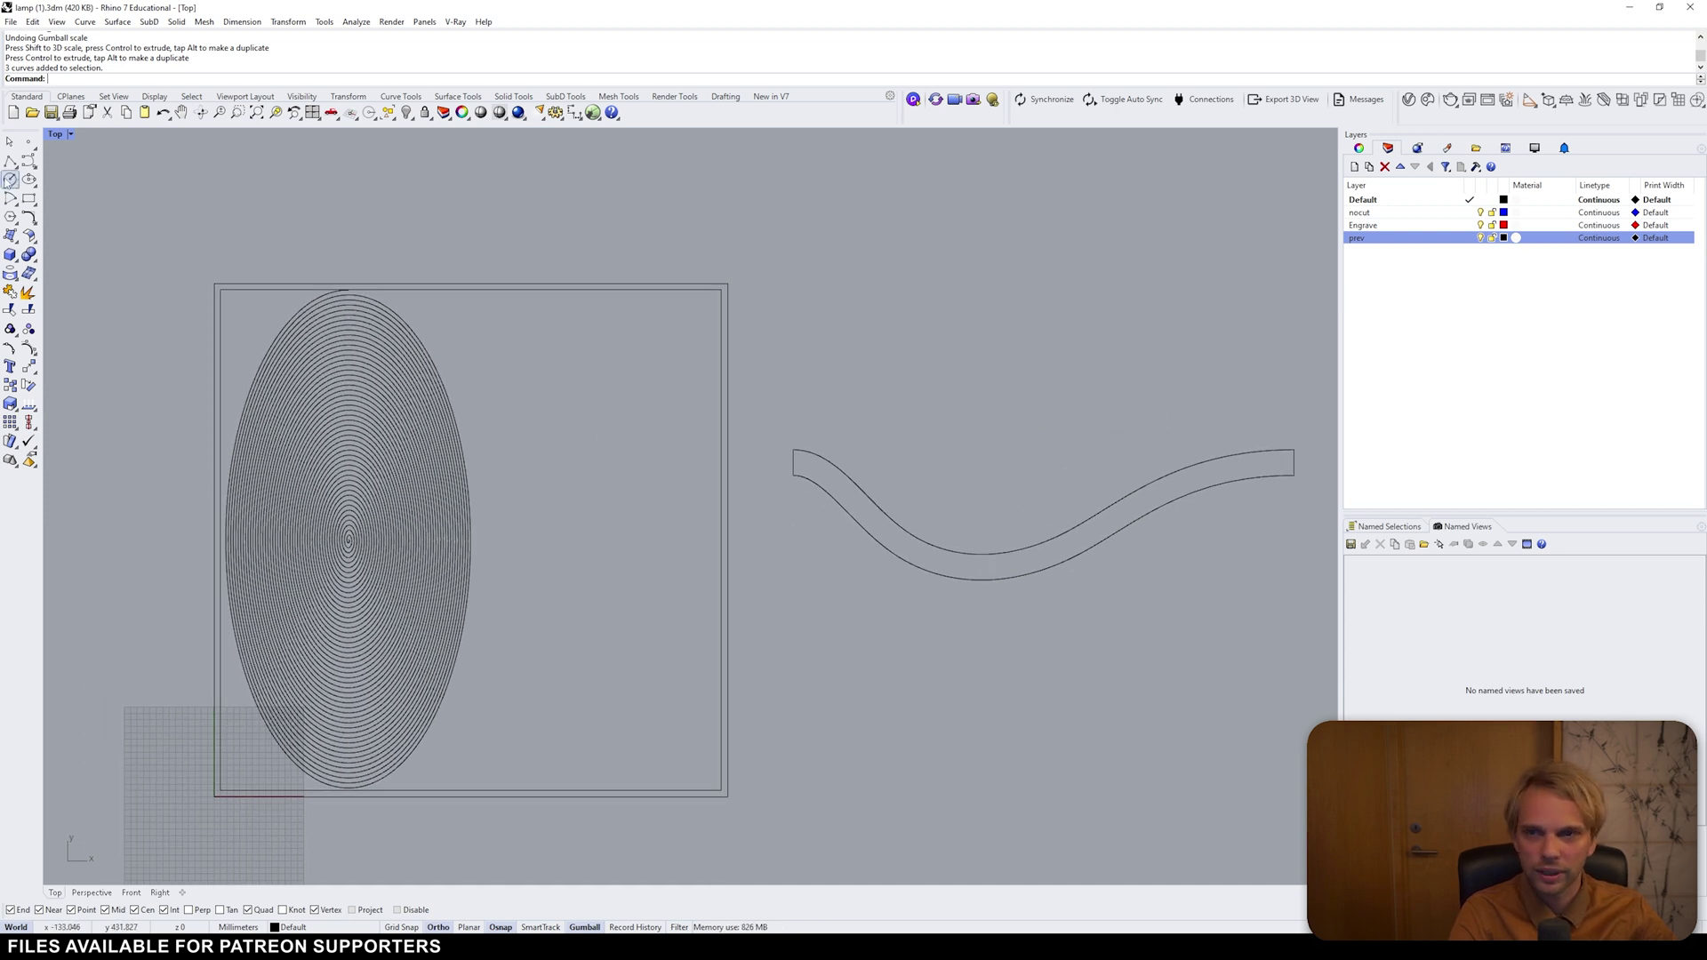
click(9, 179)
scroll(356, 284, up, 5)
click(244, 376)
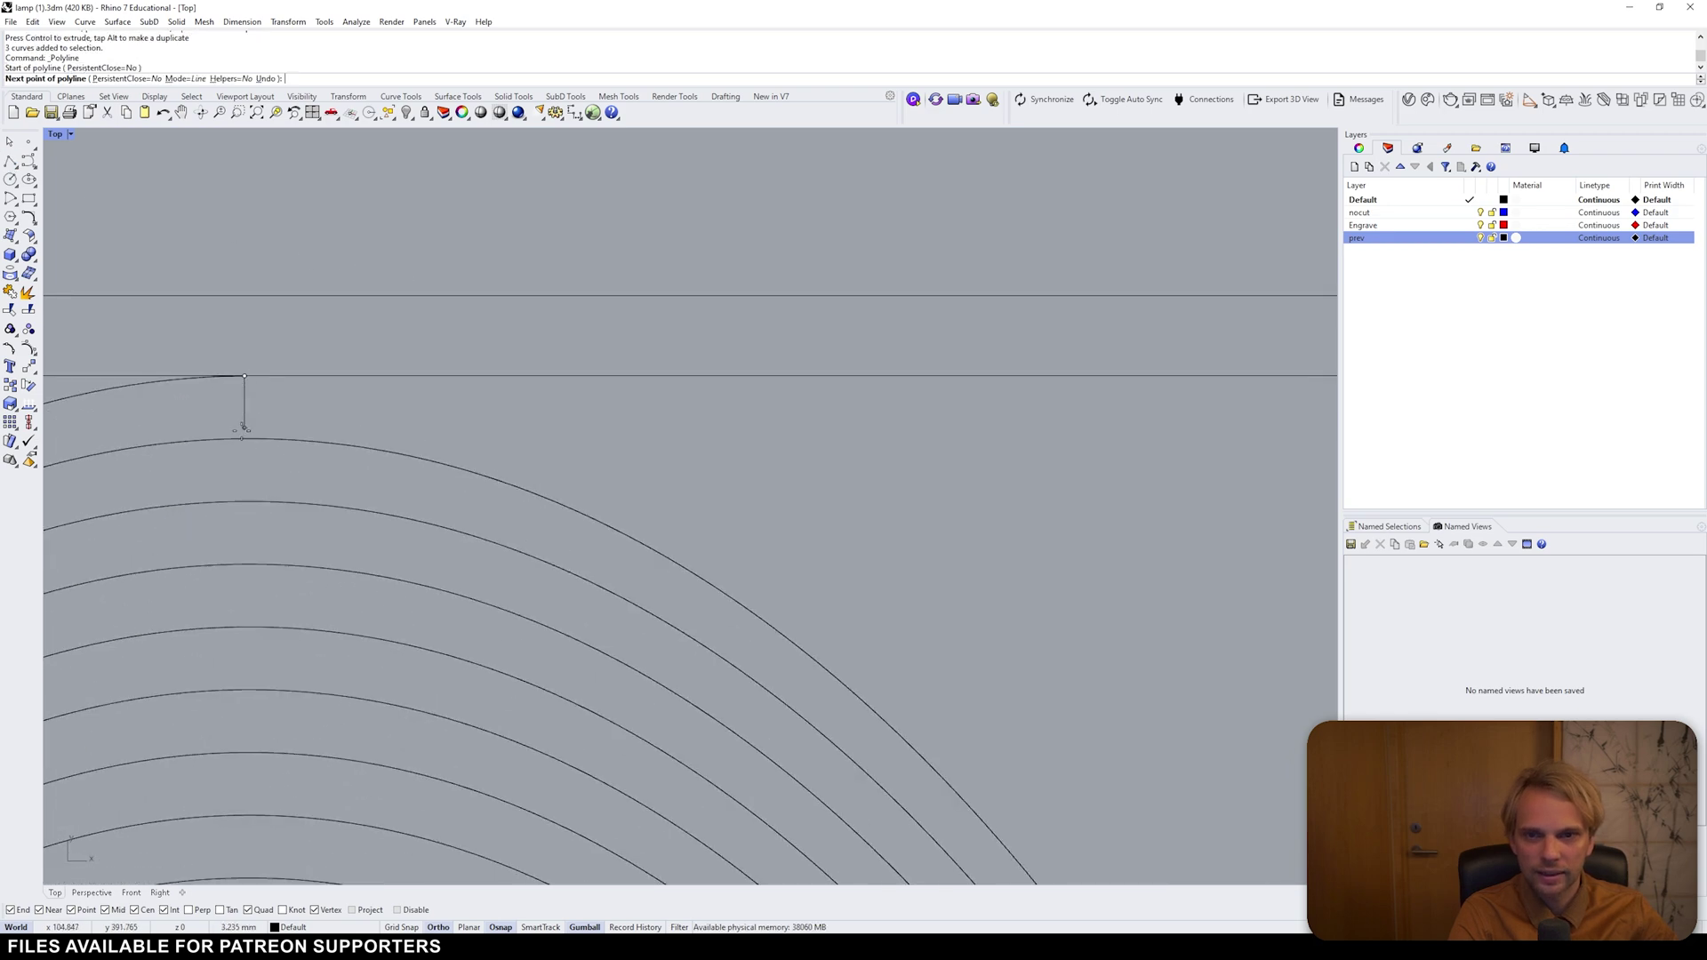
click(244, 434)
key(Return)
scroll(267, 418, down, 5)
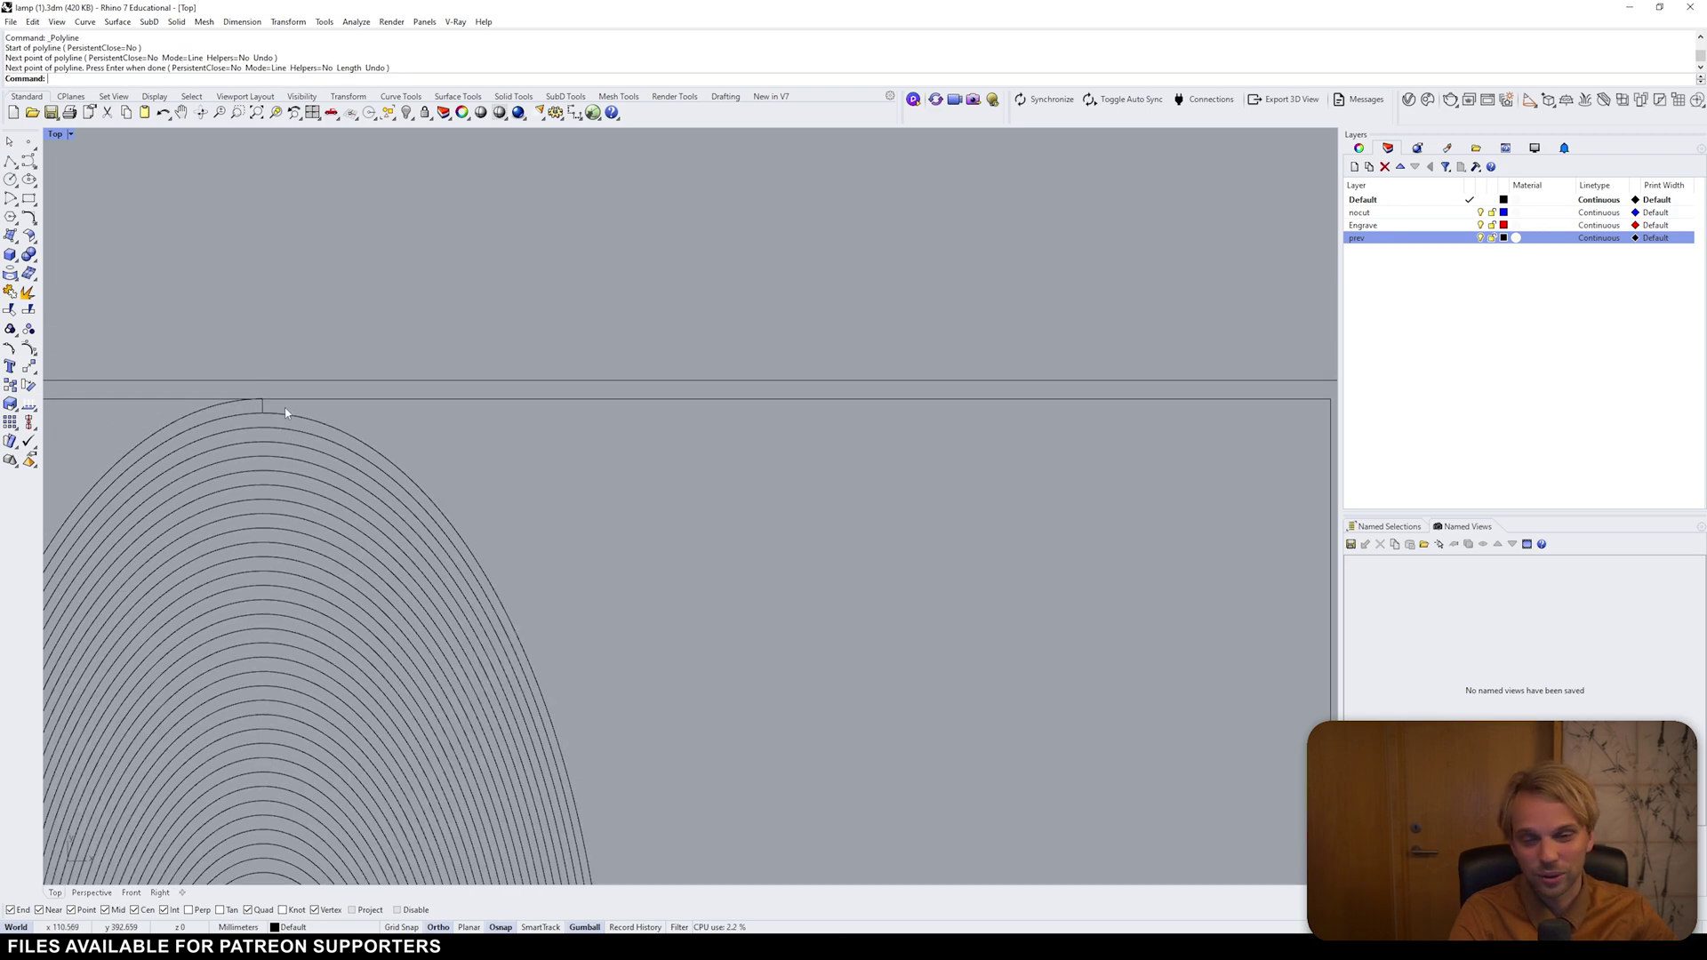
scroll(347, 400, down, 5)
- Draw a vertical polyline from the spiral's inner end down to the next turn
right_drag(422, 588, 472, 530)
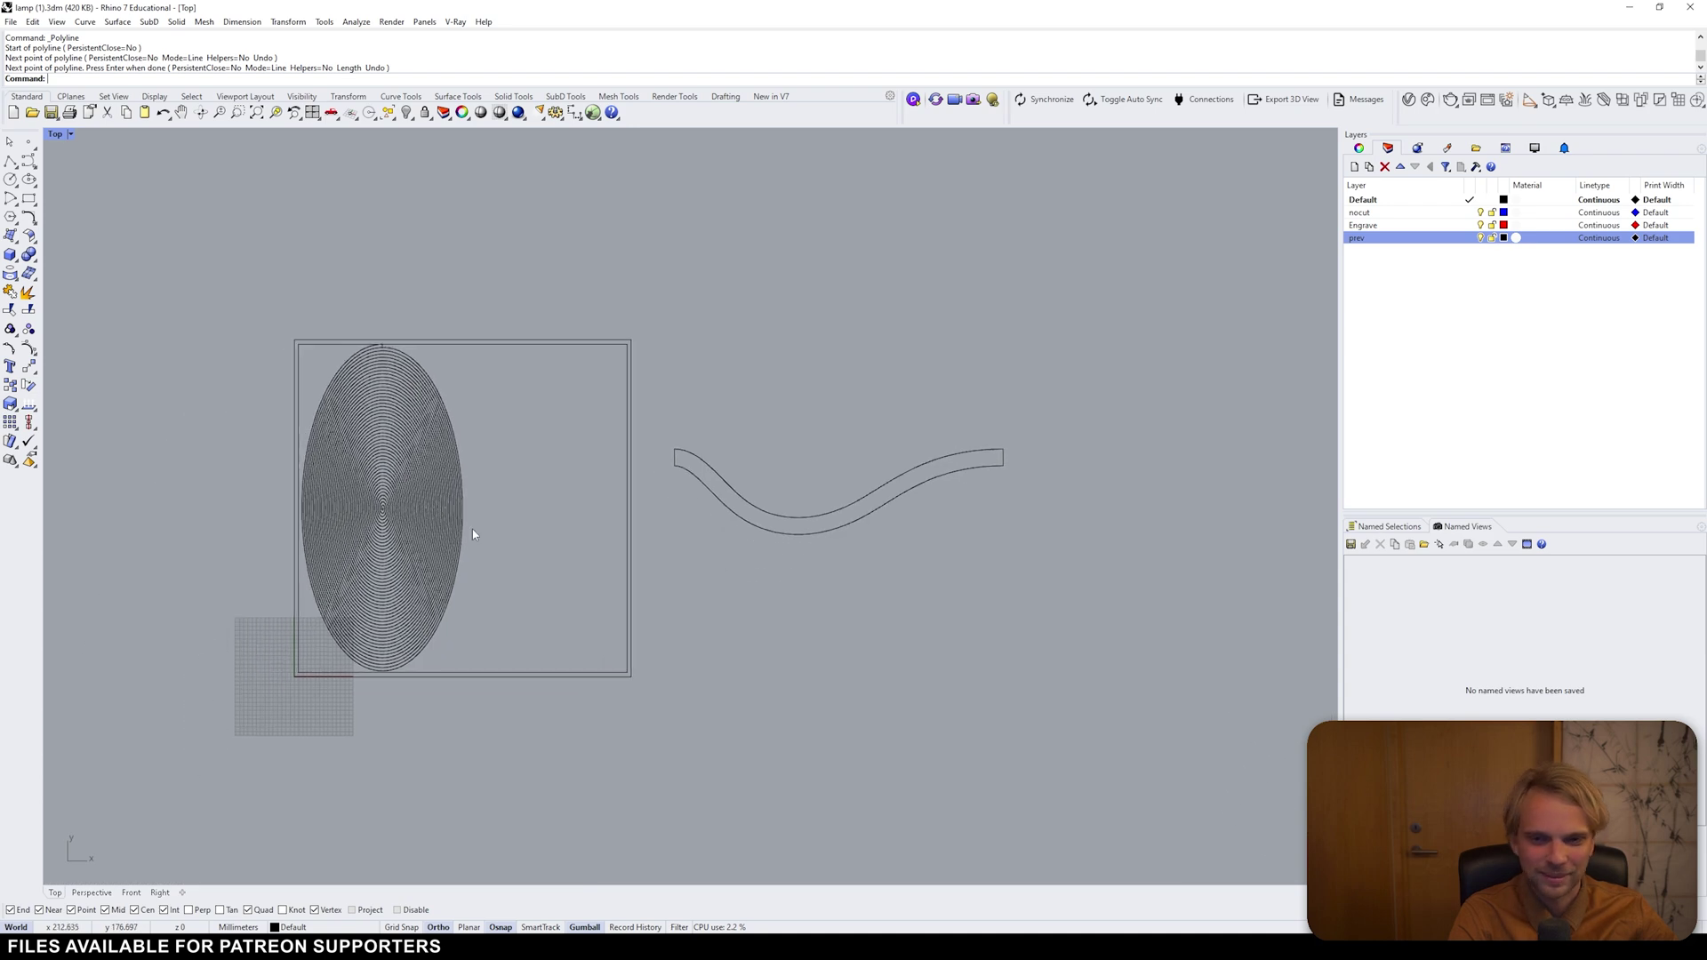
scroll(378, 475, up, 6)
scroll(374, 464, up, 3)
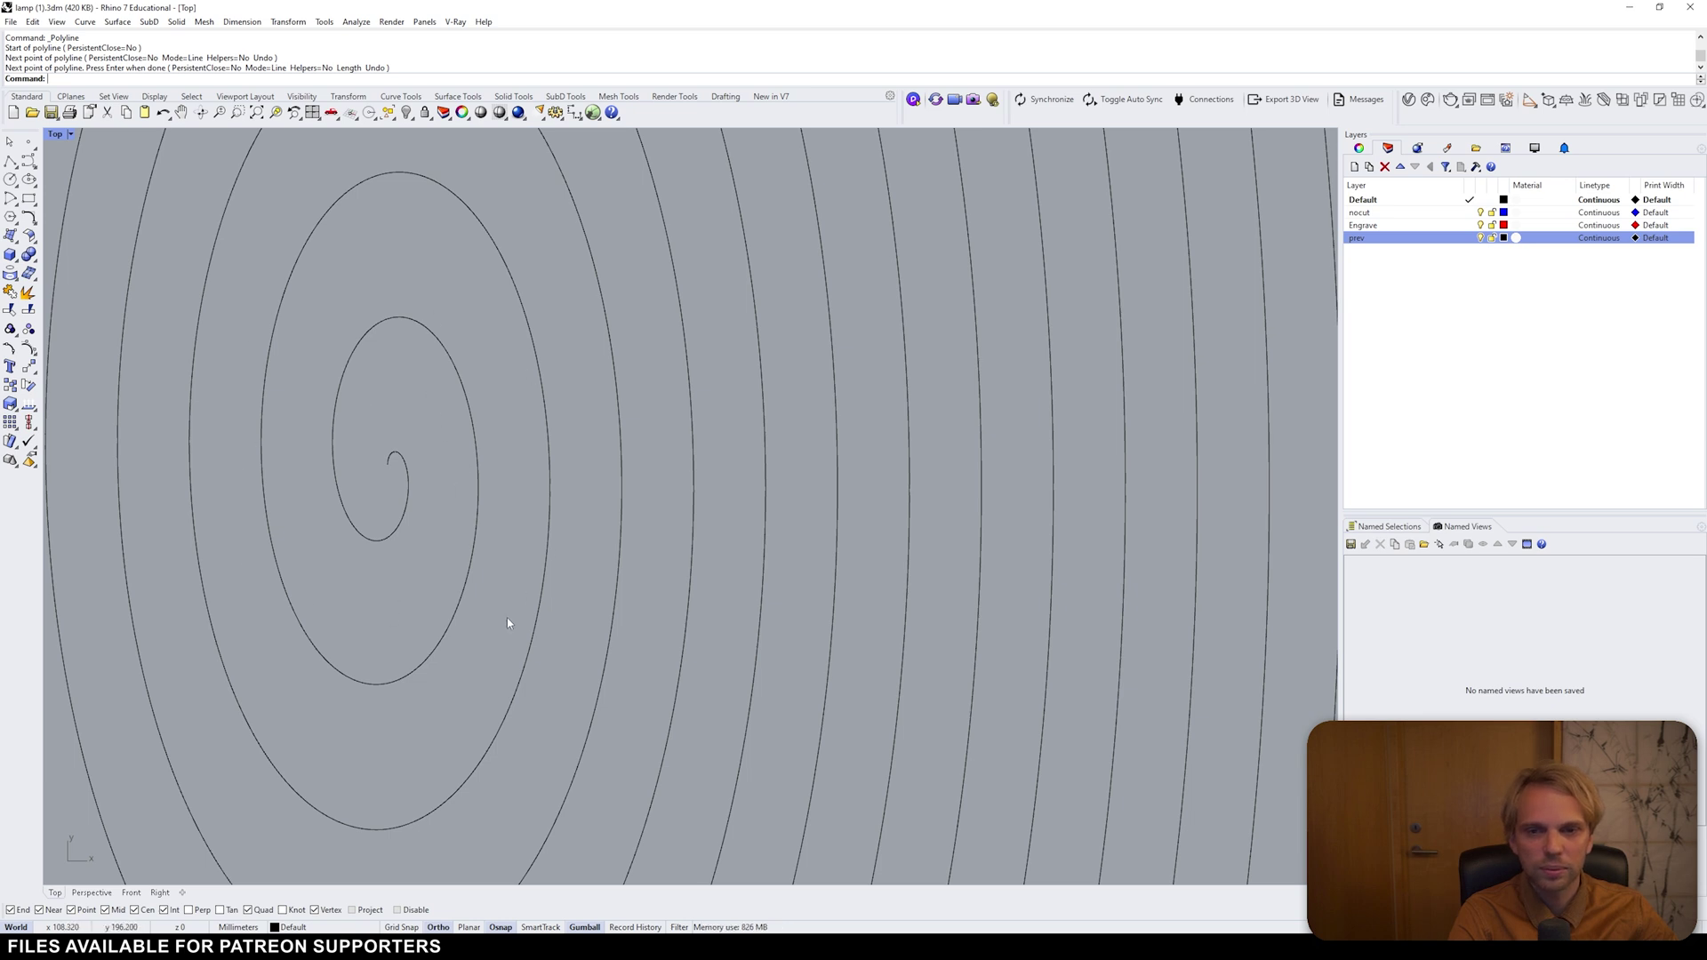
key(Return)
click(376, 540)
click(376, 698)
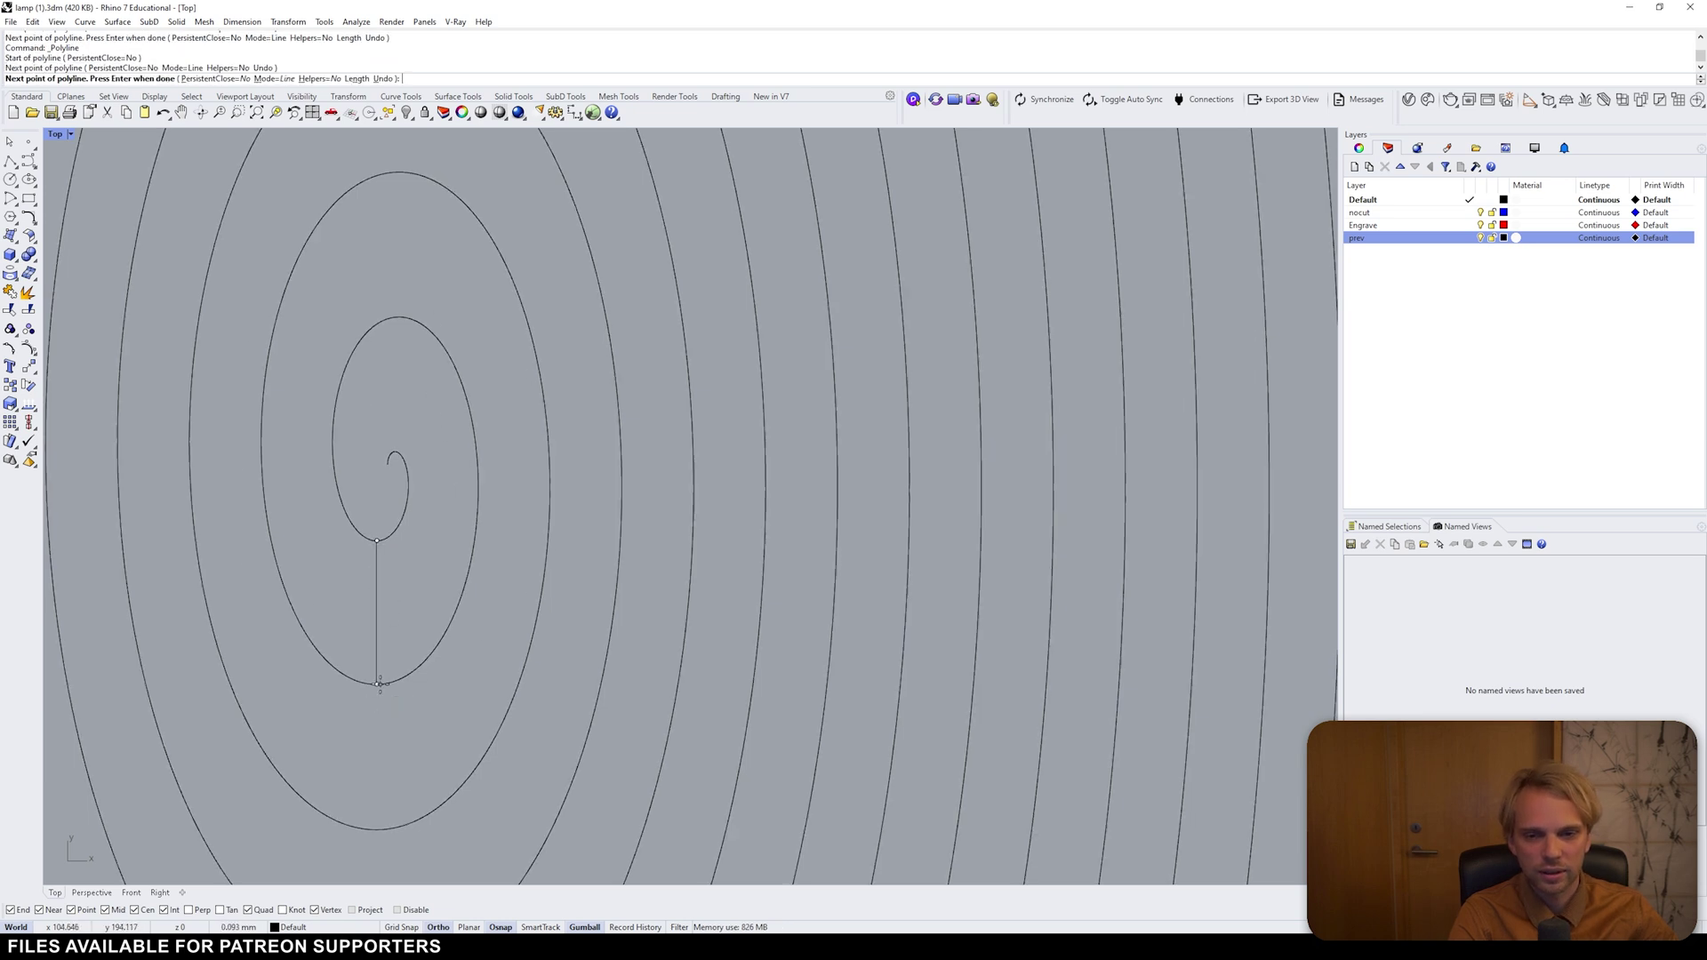
key(Return)
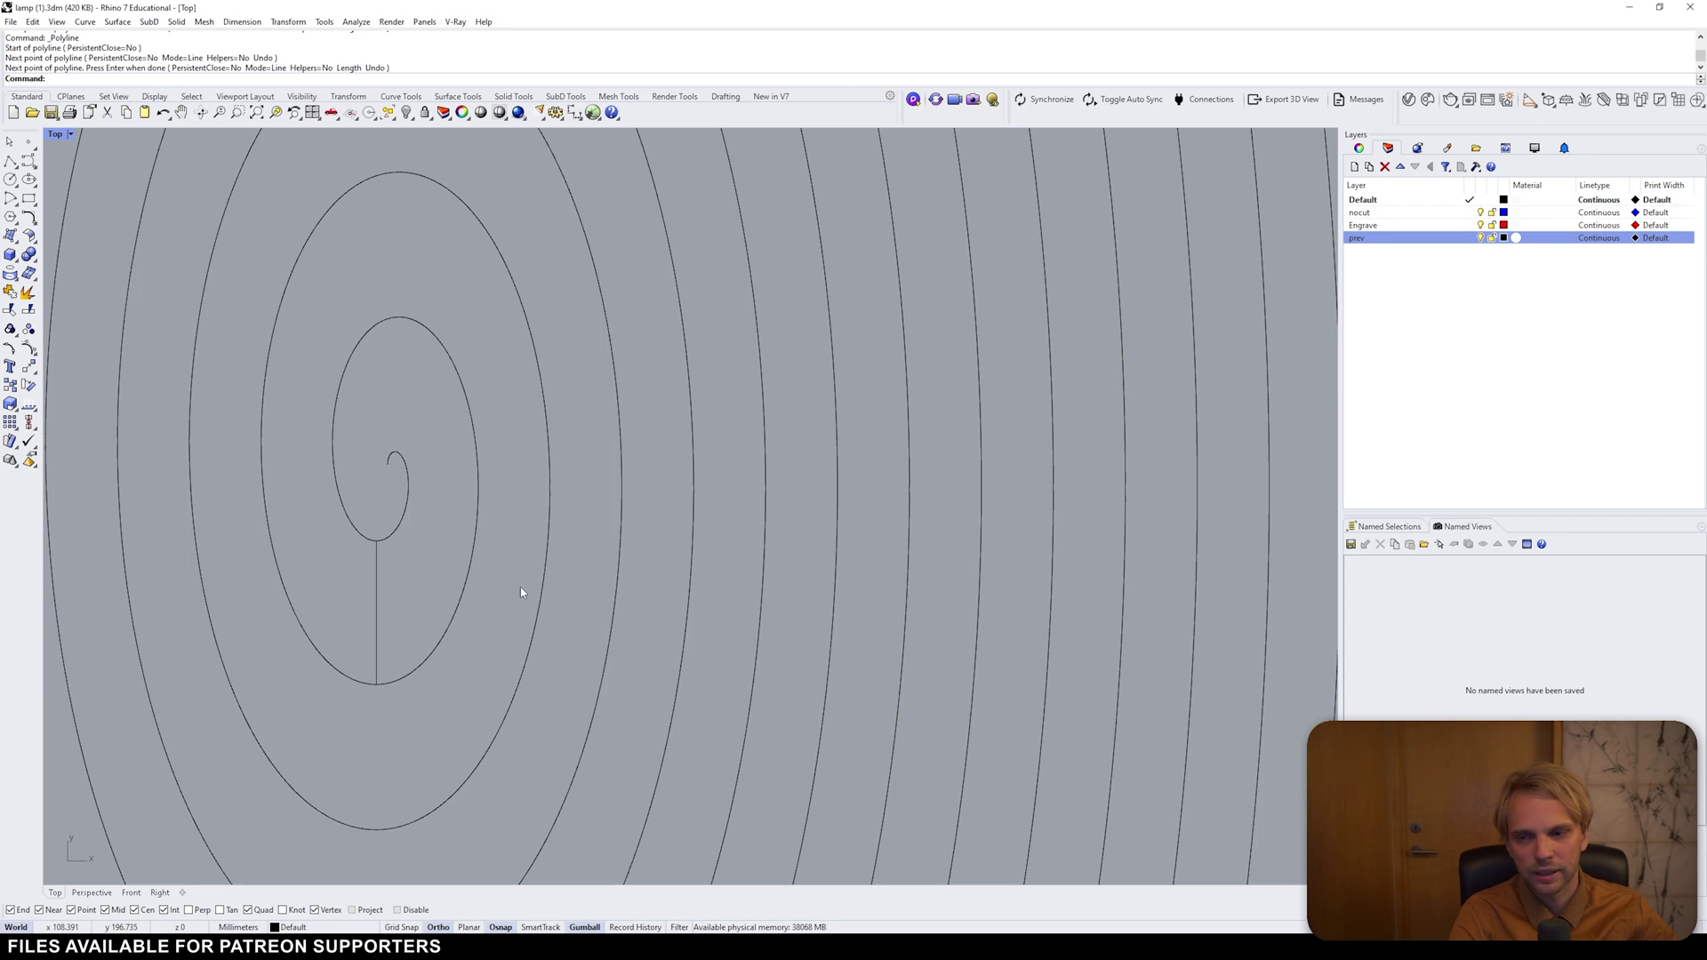
scroll(520, 592, down, 5)
mouse_move(907, 595)
right_down()
mouse_move(889, 507)
mouse_move(598, 505)
right_up()
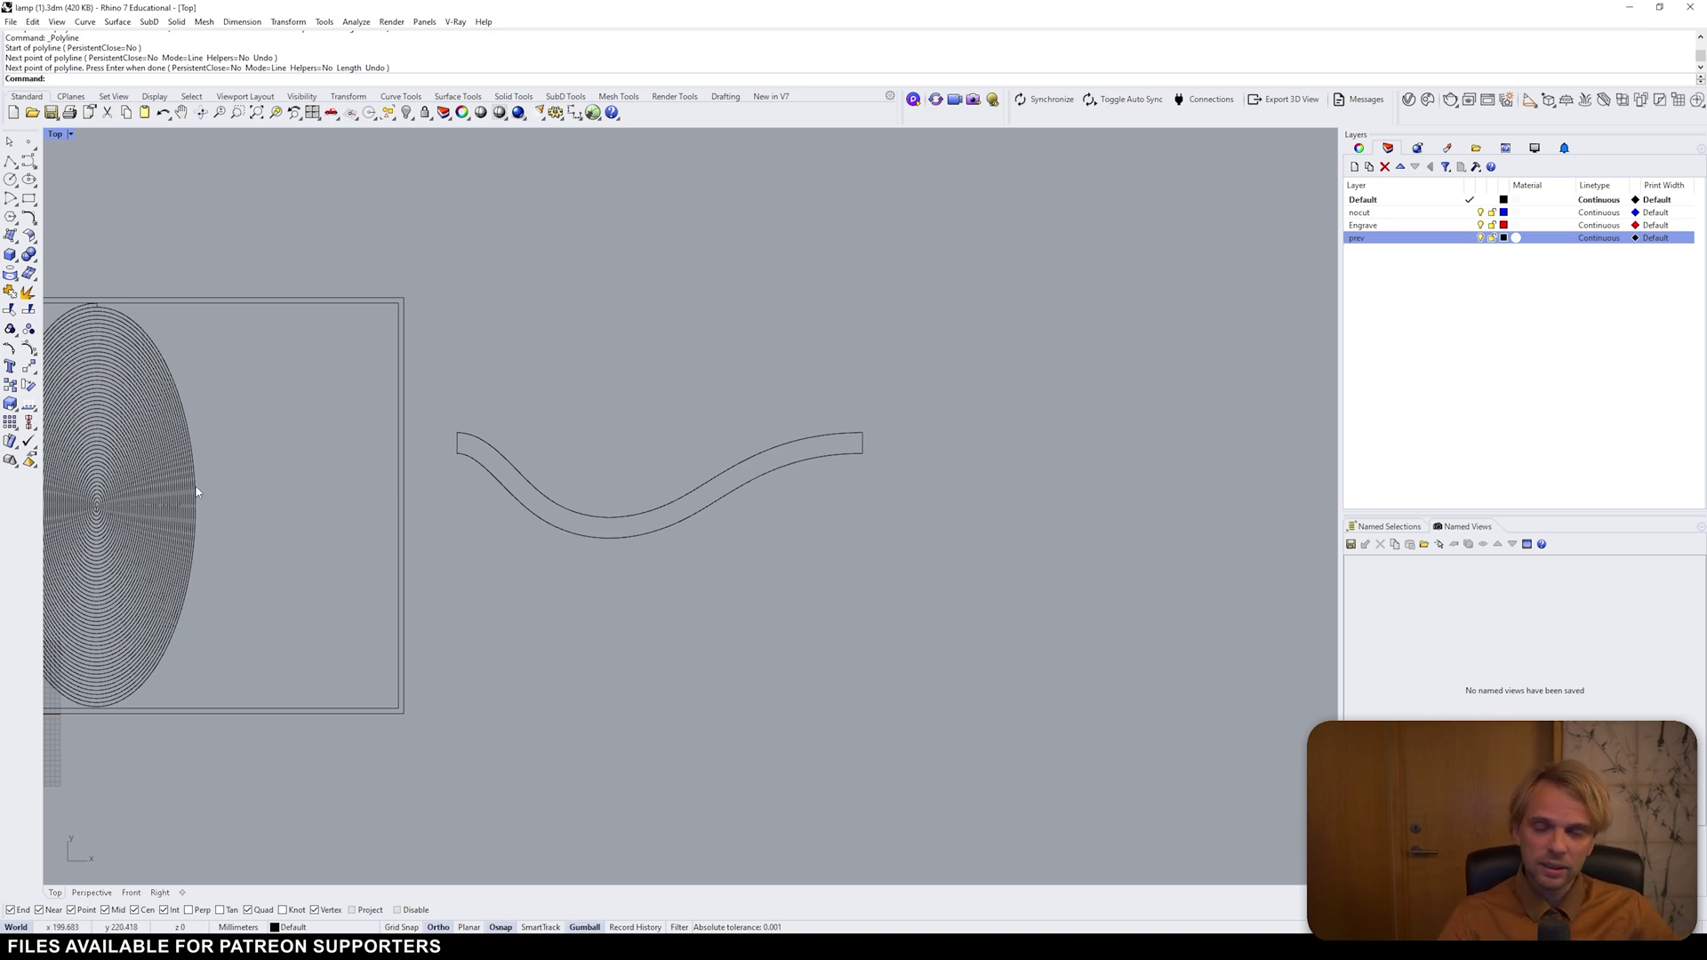
- Divide the wavy piece's upper edge into 50 segments with Divide, then launch Grasshopper
scroll(717, 480, up, 4)
ctrl+shift+click(610, 564)
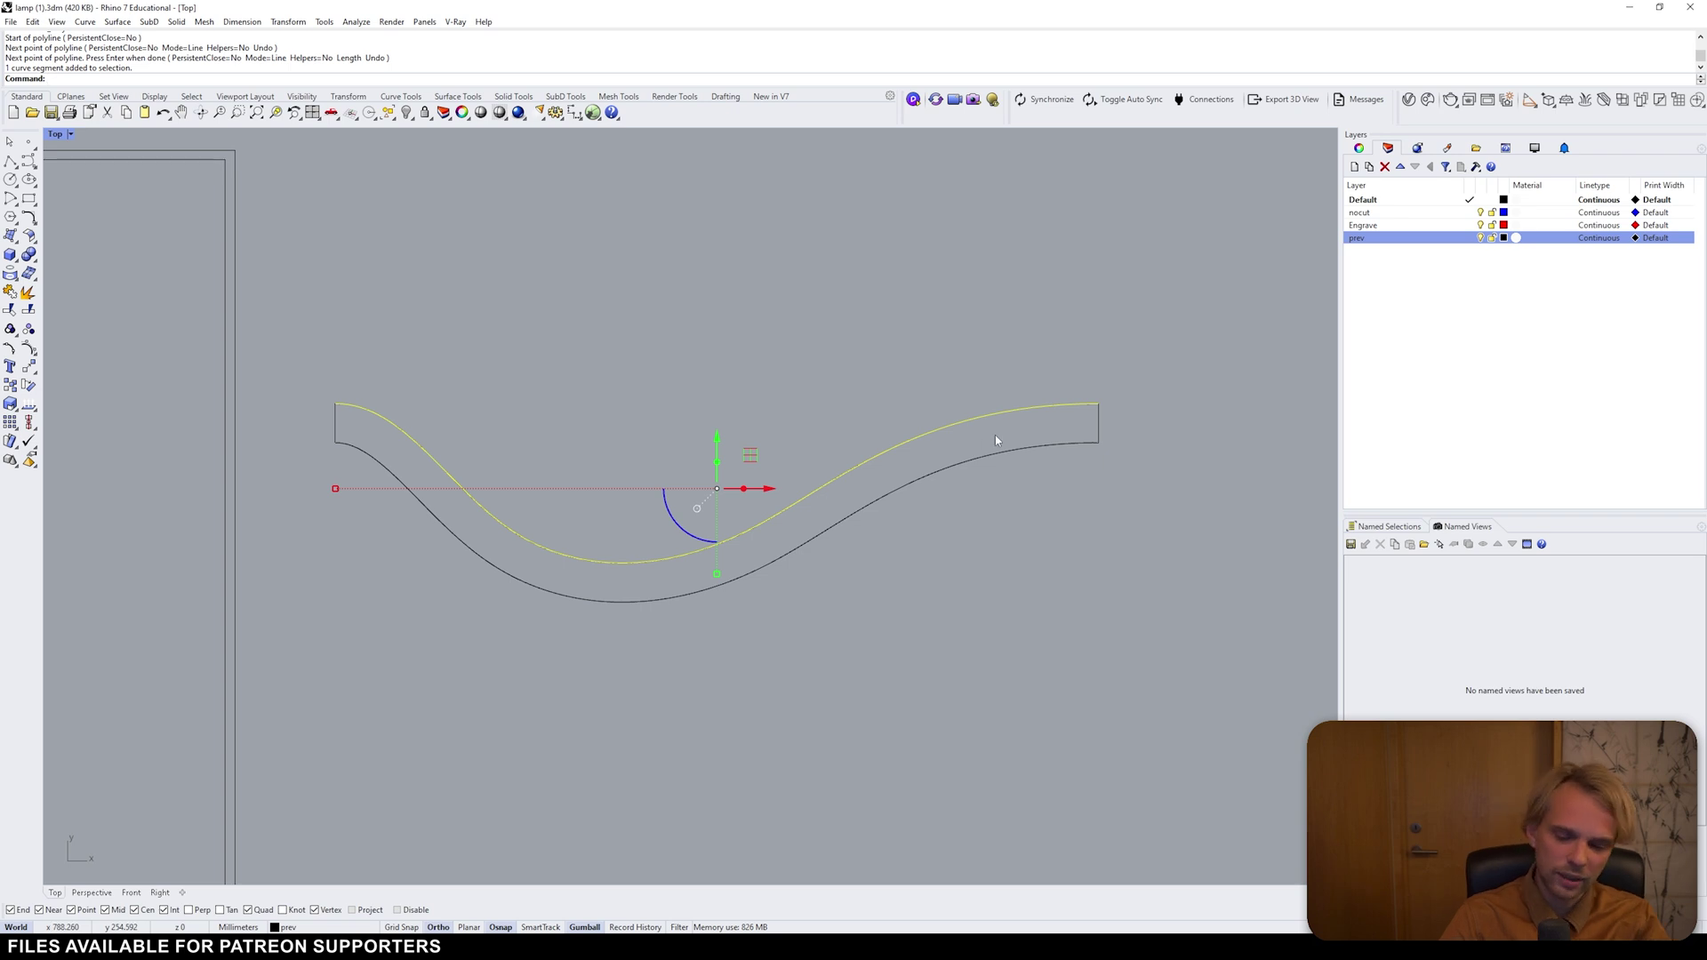
text(Divide)
key(Return)
text(50)
key(Return)
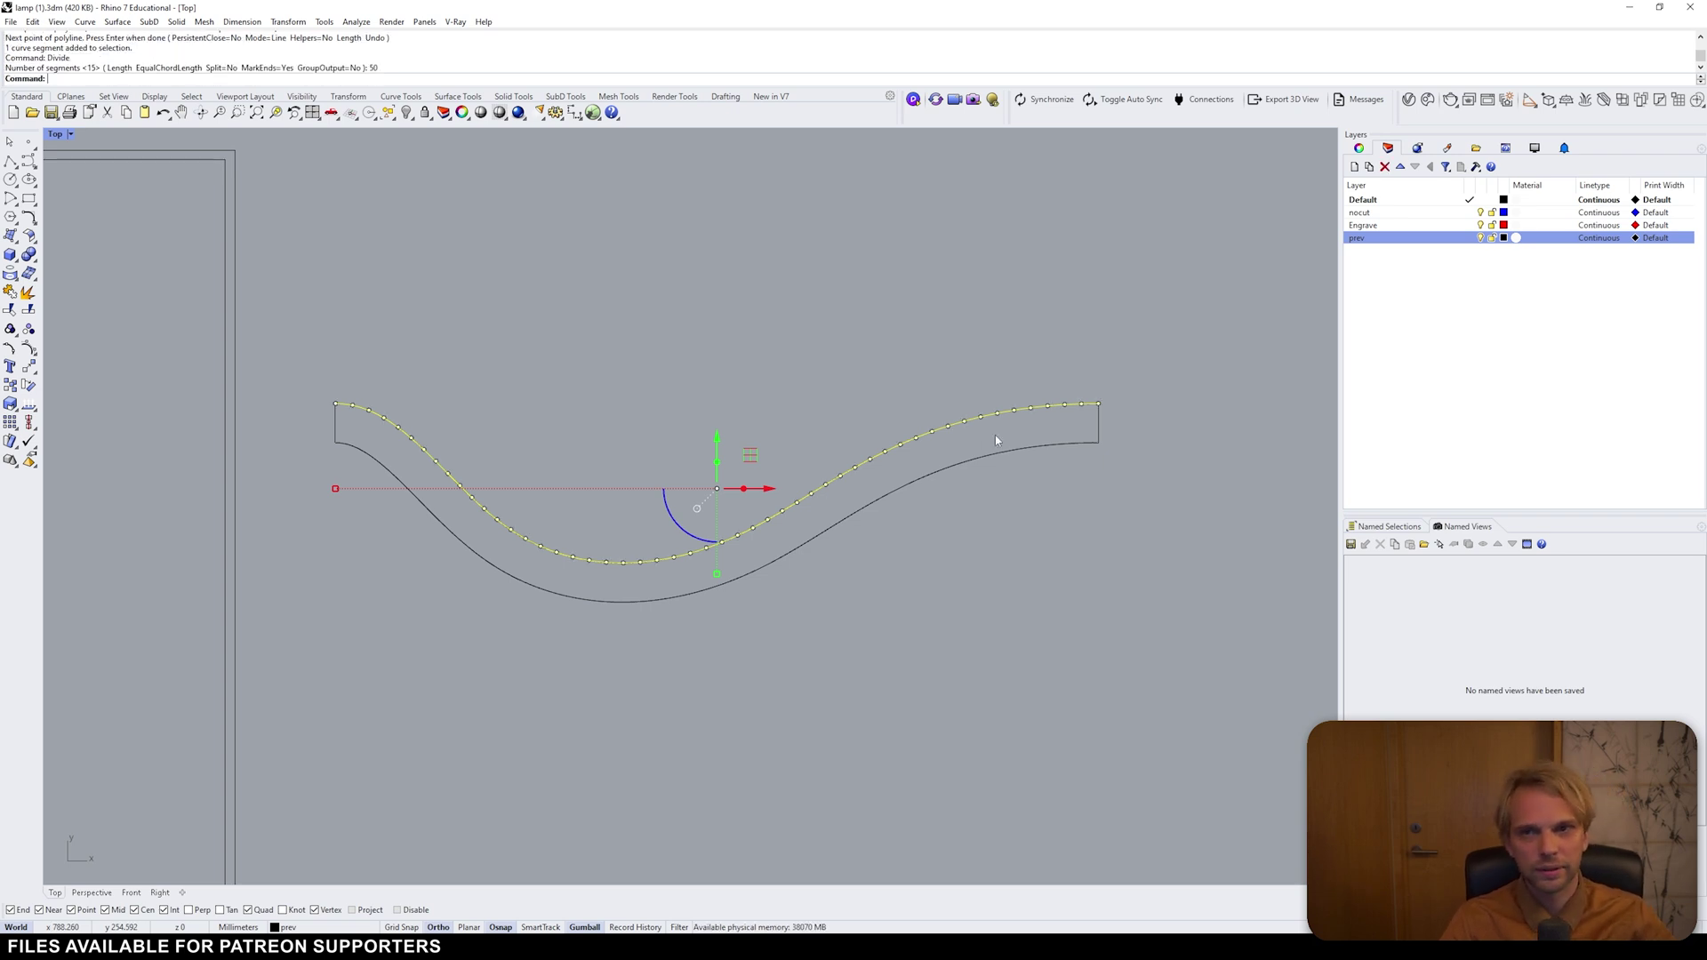
click(418, 315)
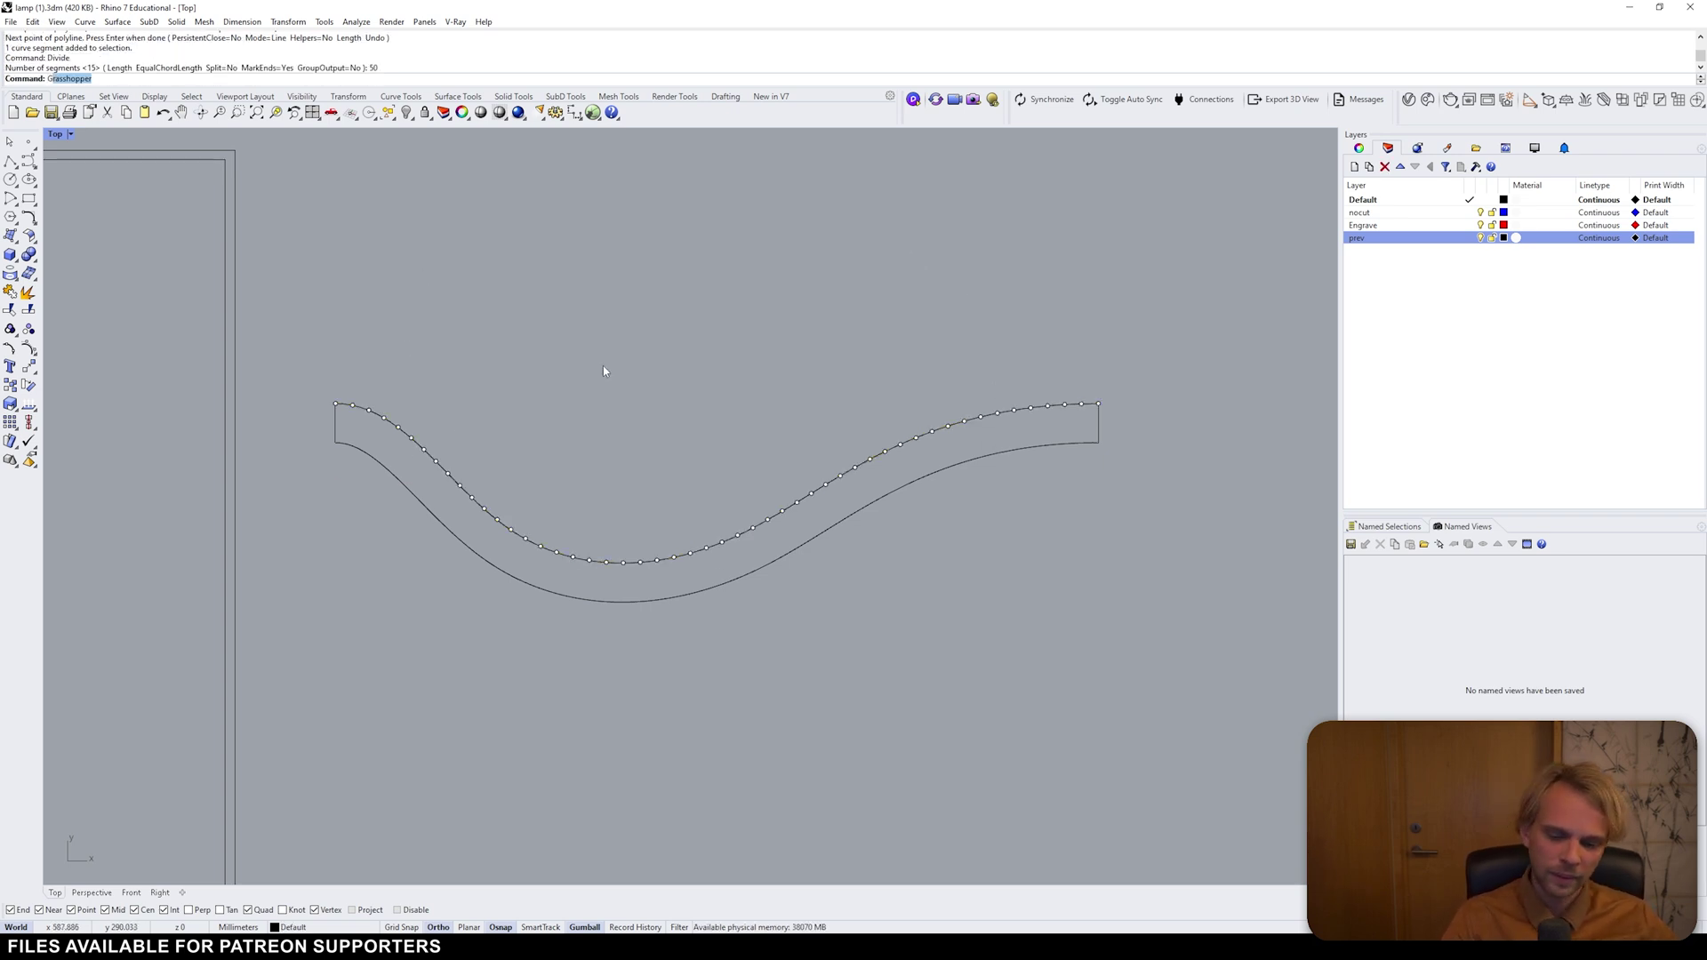
key(Return)
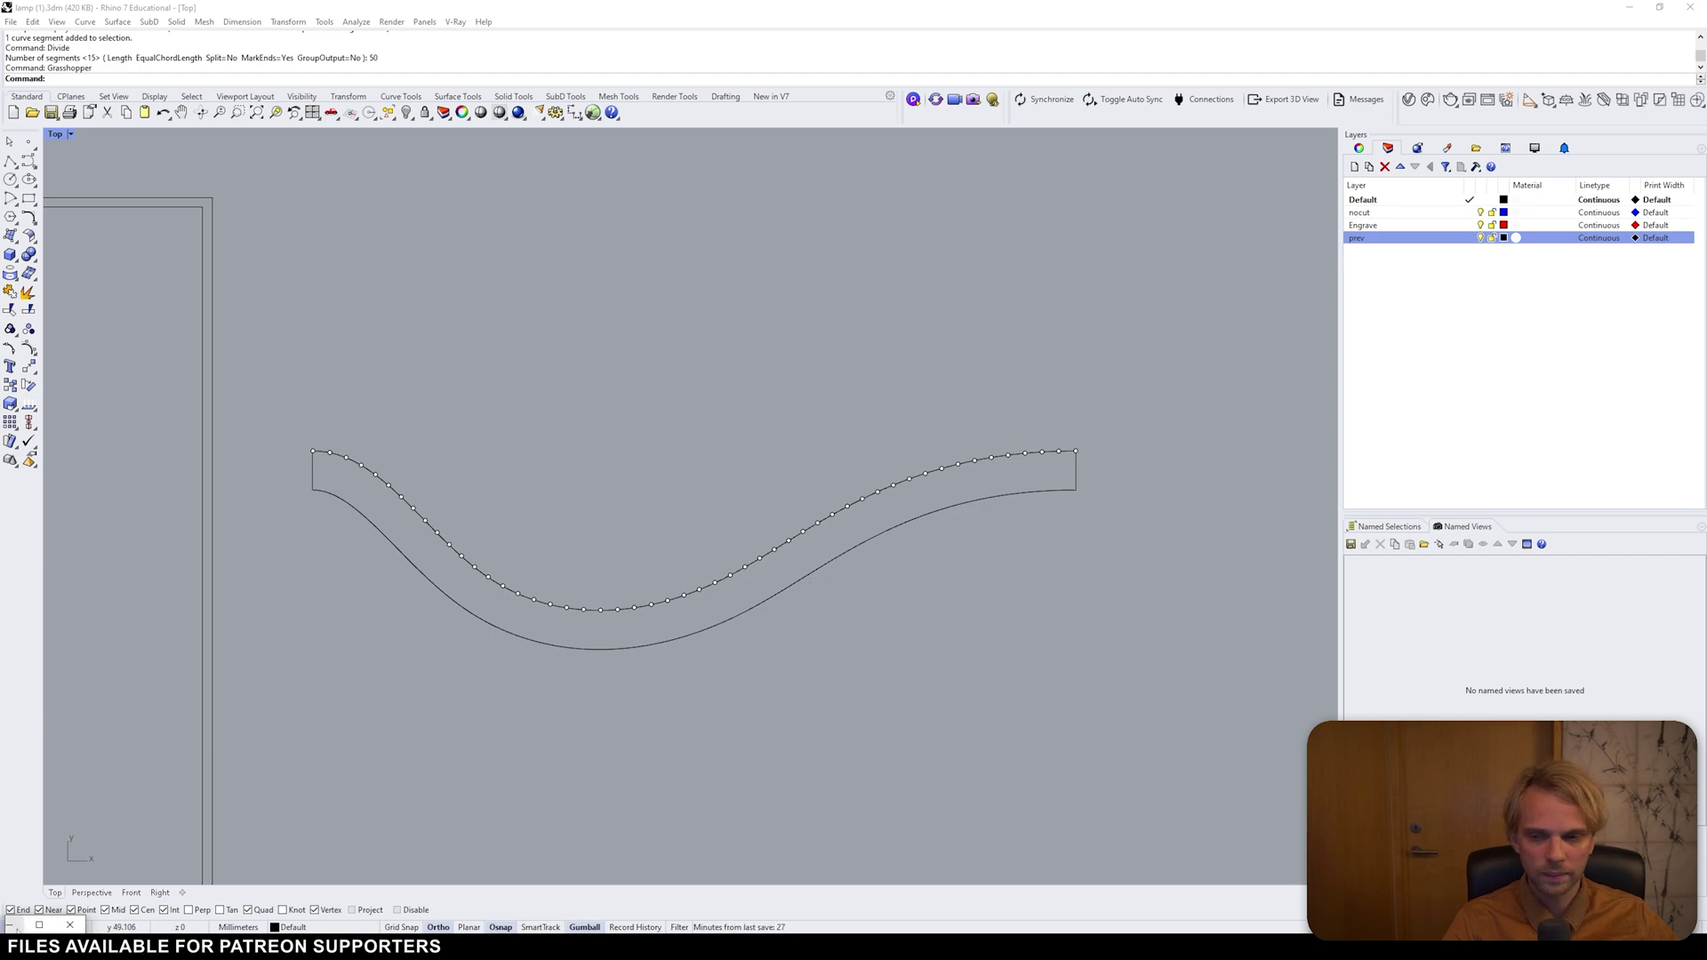
- Reference the curve's division points into the Point parameter via Set Multiple Points
click(38, 925)
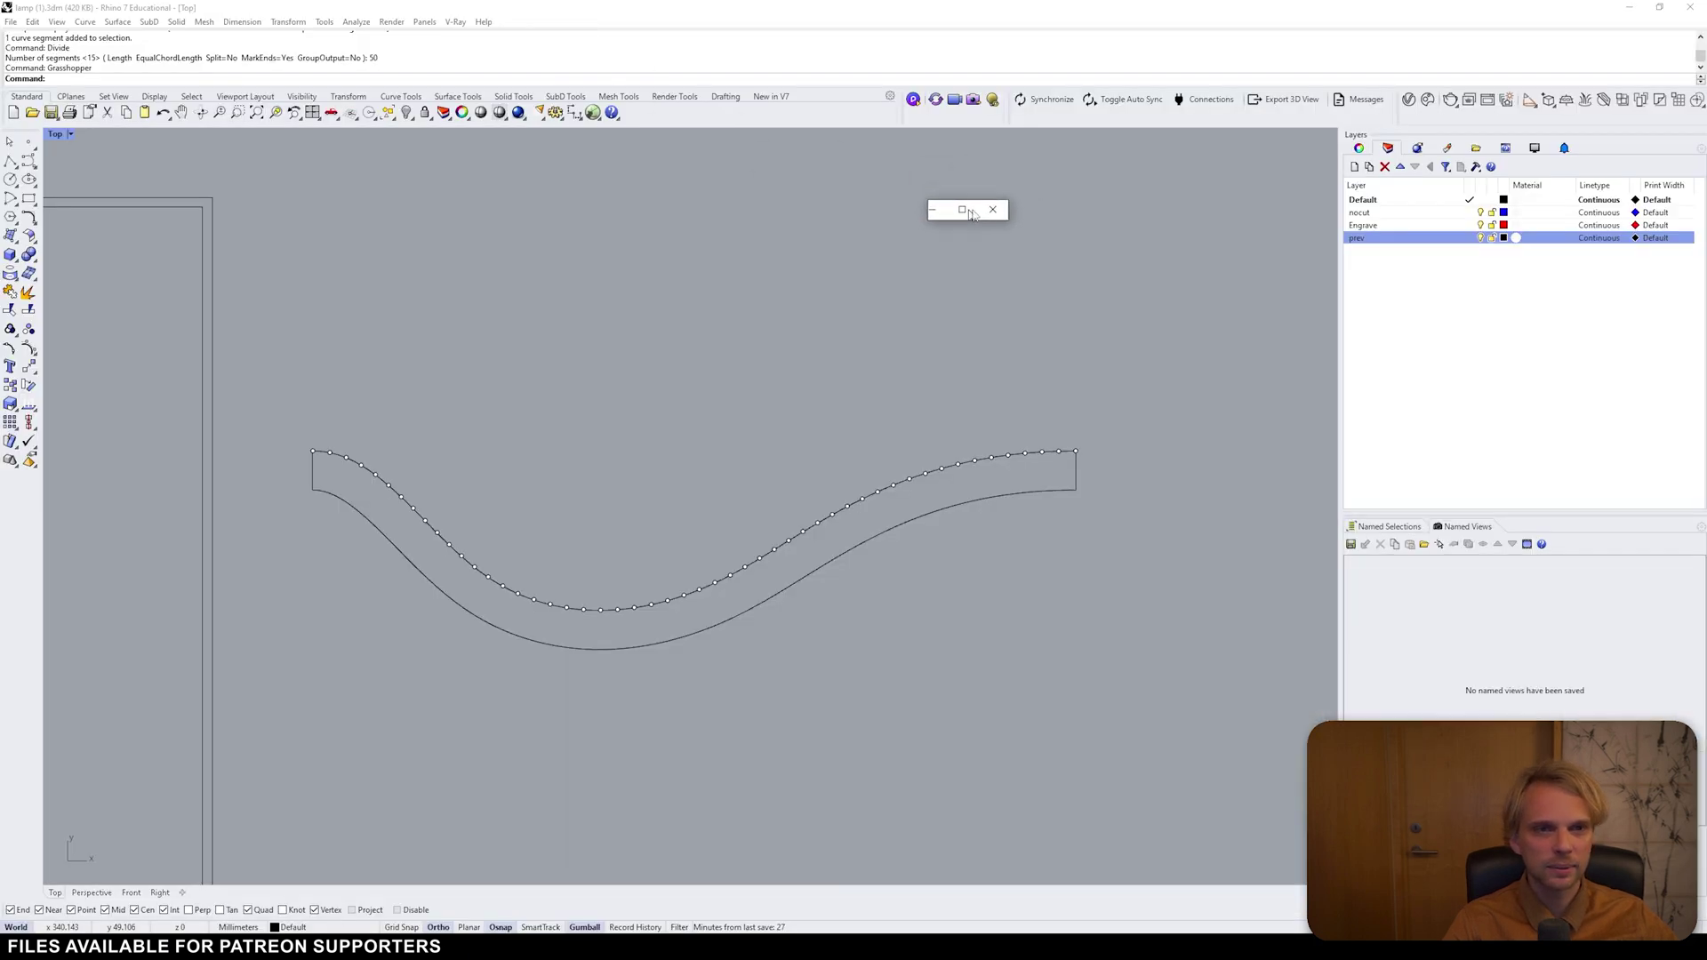
scroll(424, 417, down, 2)
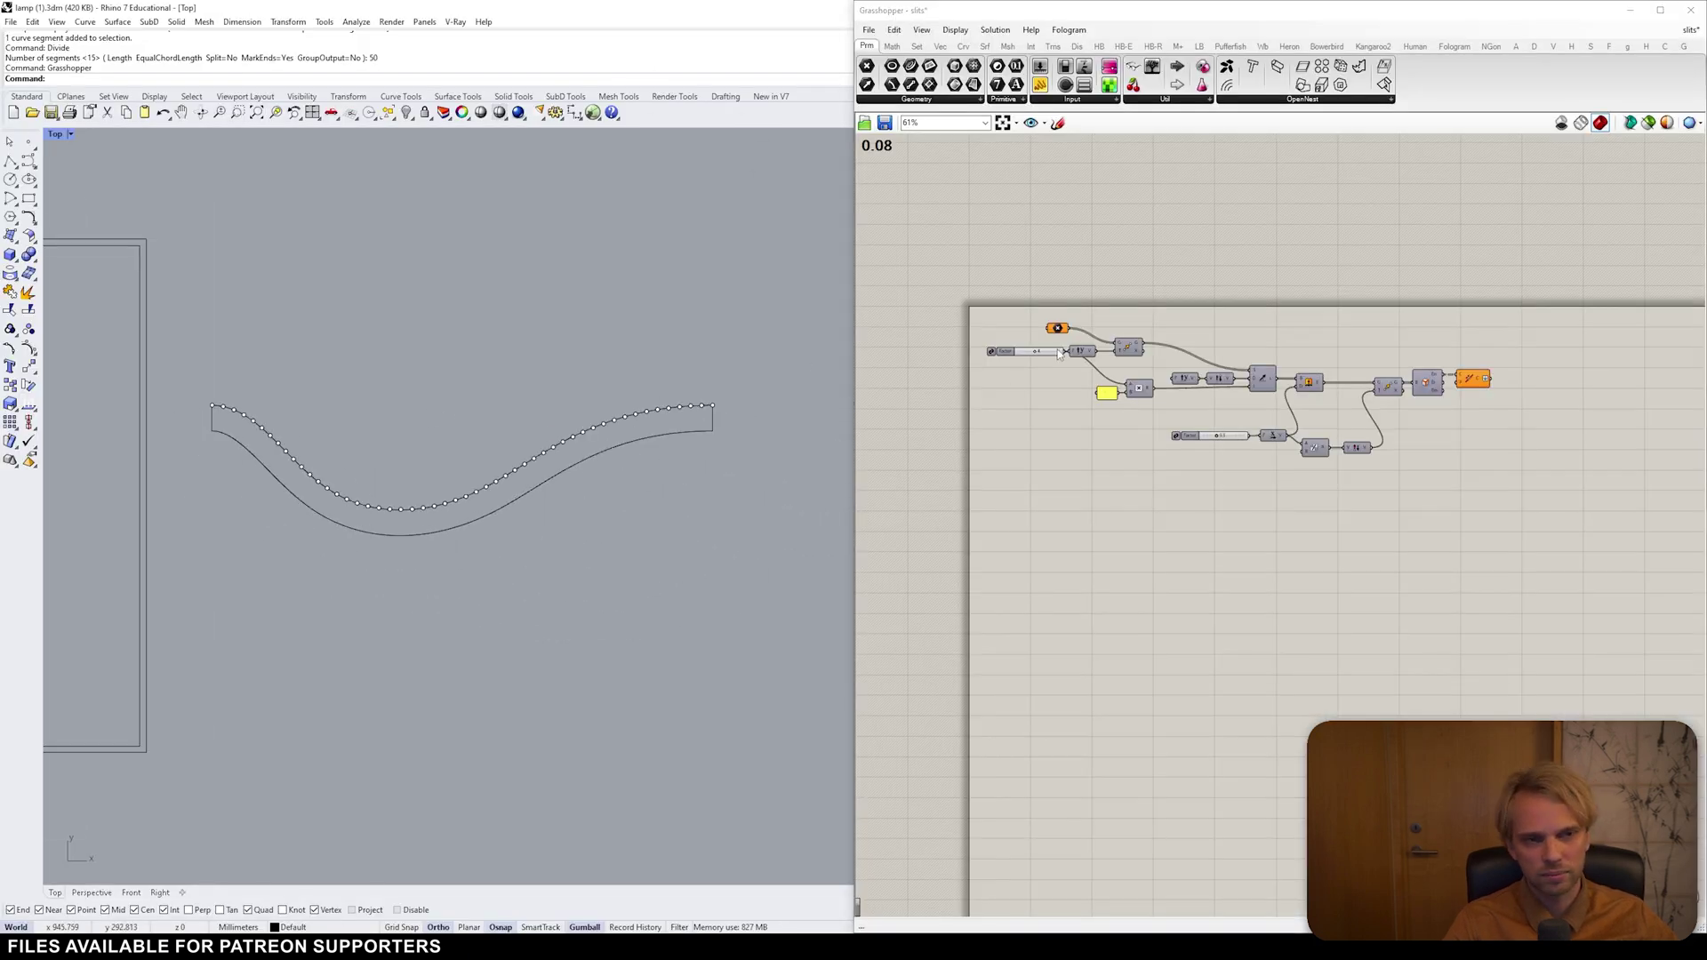
right_click(1059, 353)
click(1098, 543)
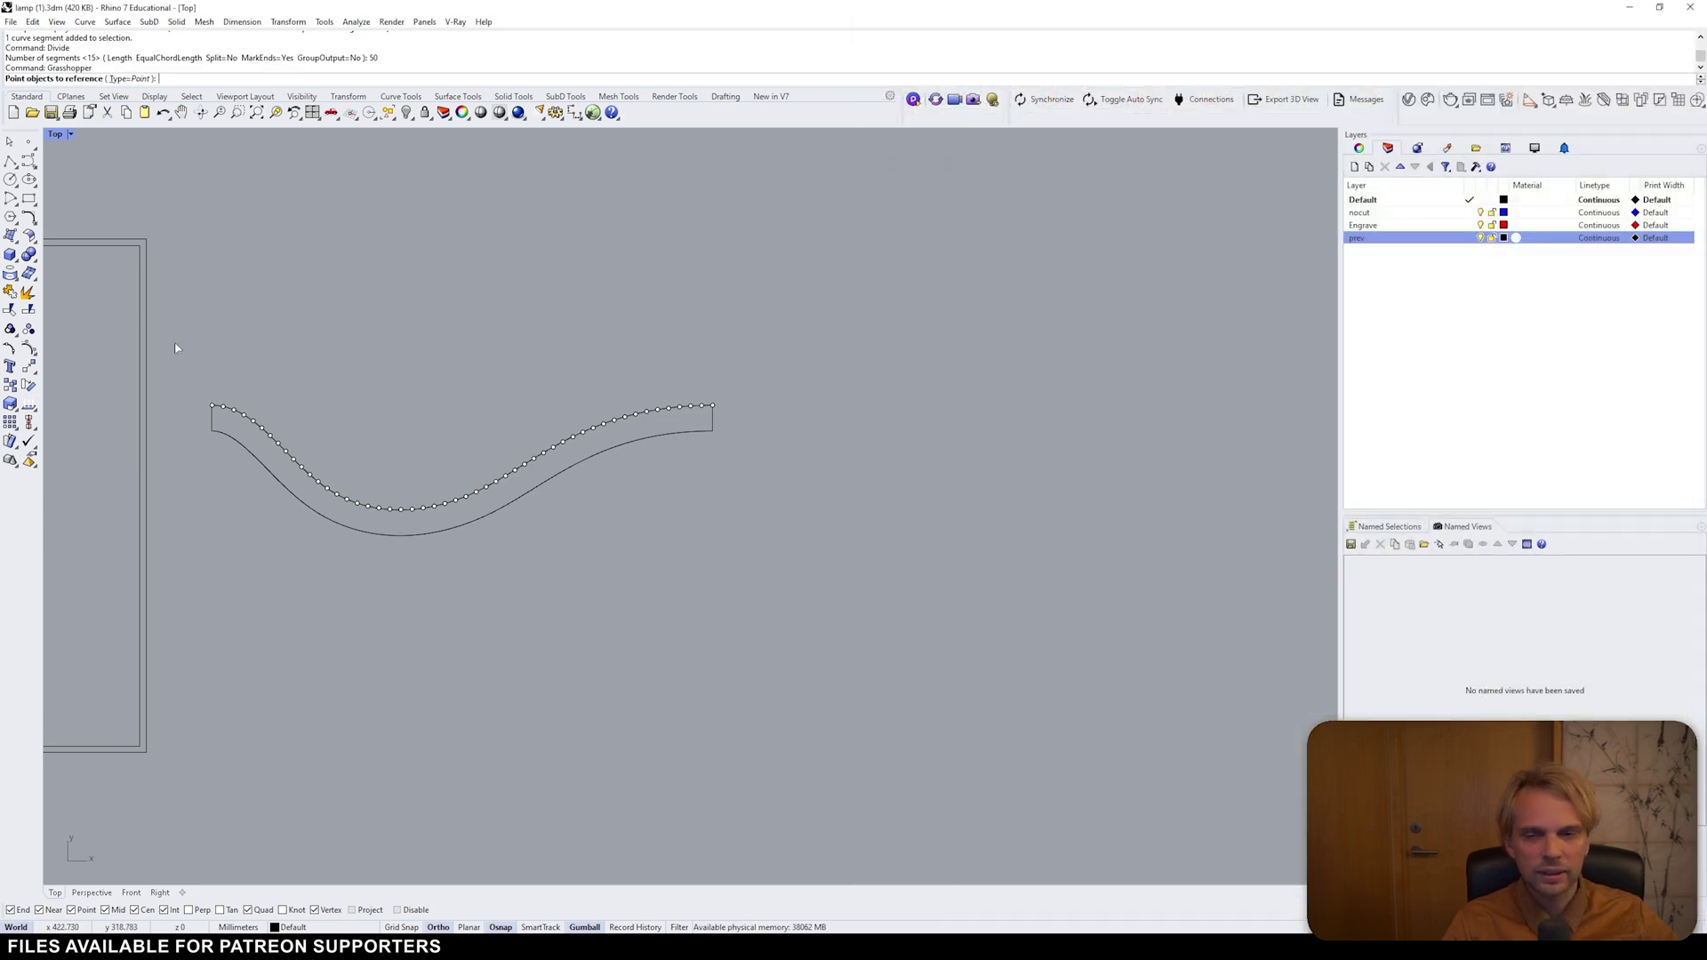
drag(176, 348, 873, 598)
key(Return)
scroll(216, 413, up, 3)
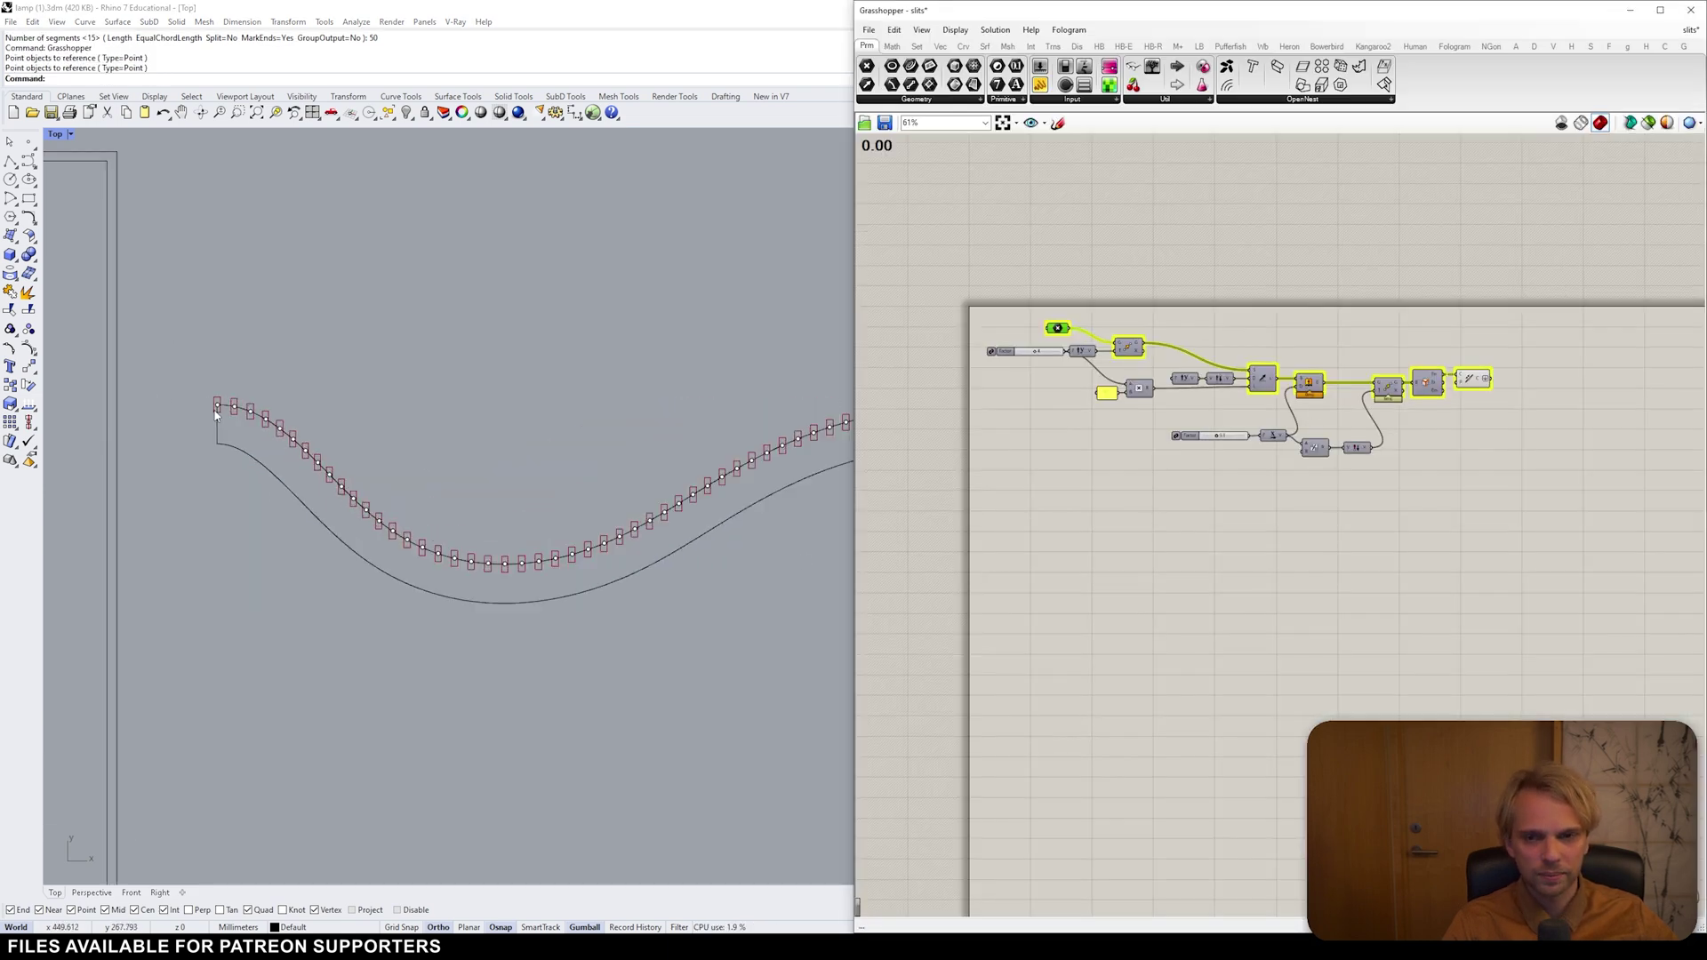
scroll(216, 413, down, 5)
scroll(1090, 408, up, 5)
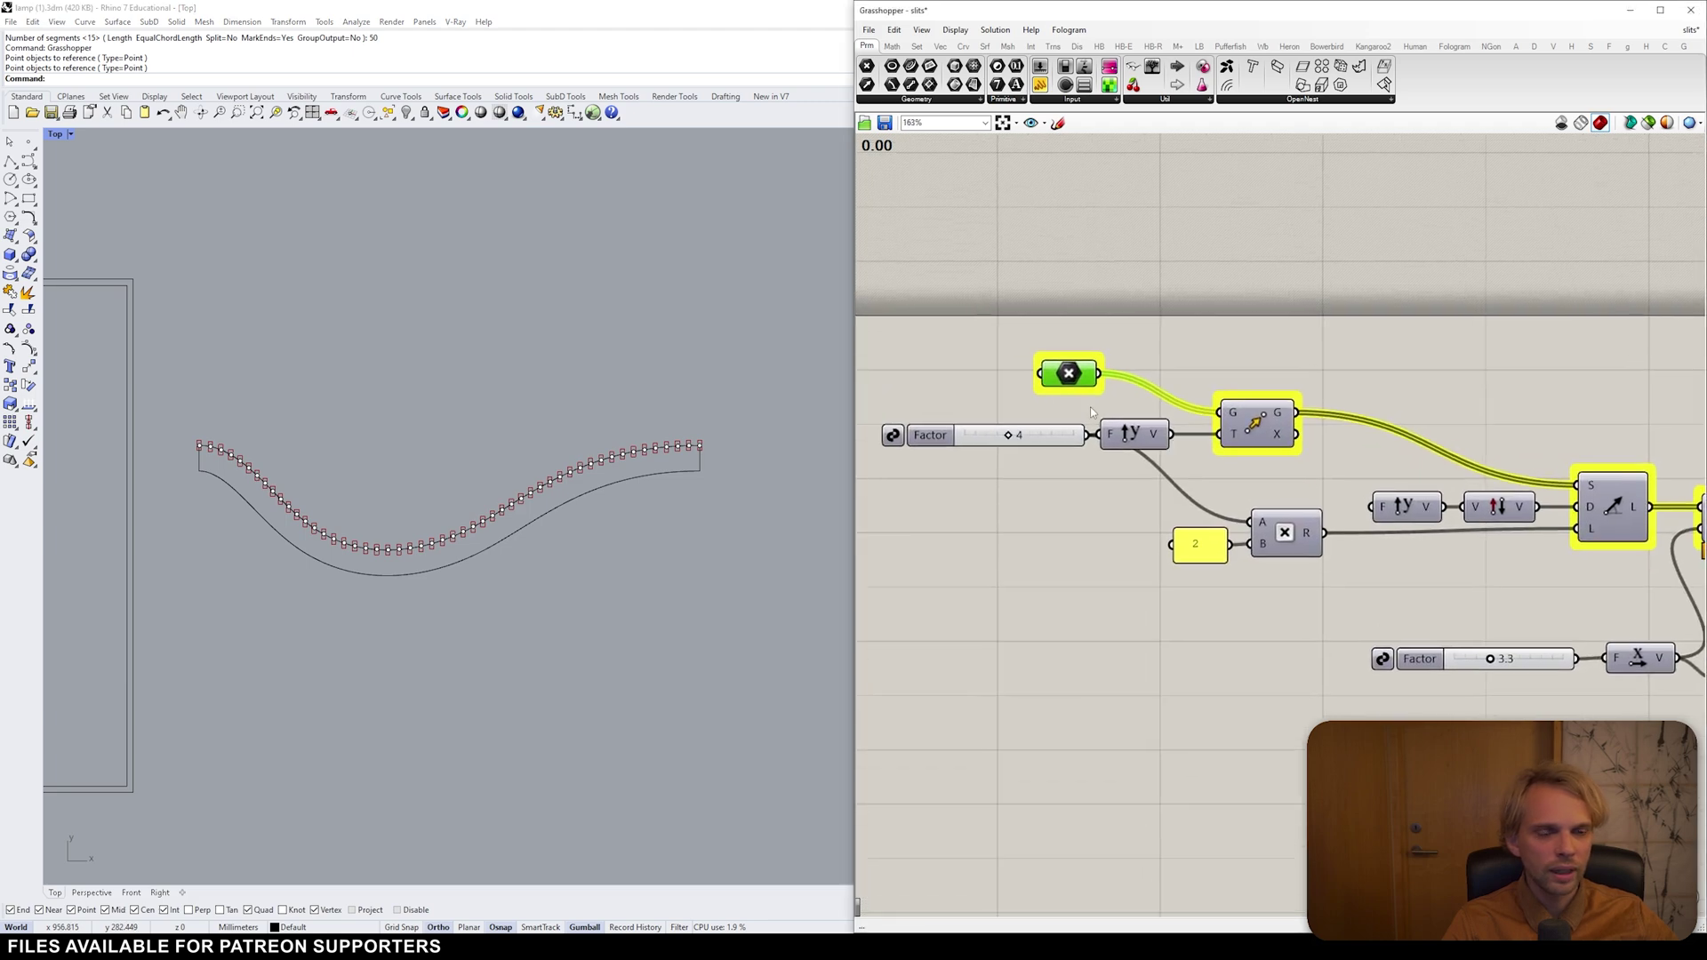
- Check the Move component's wiring and preview the slots' centre lines
click(1259, 441)
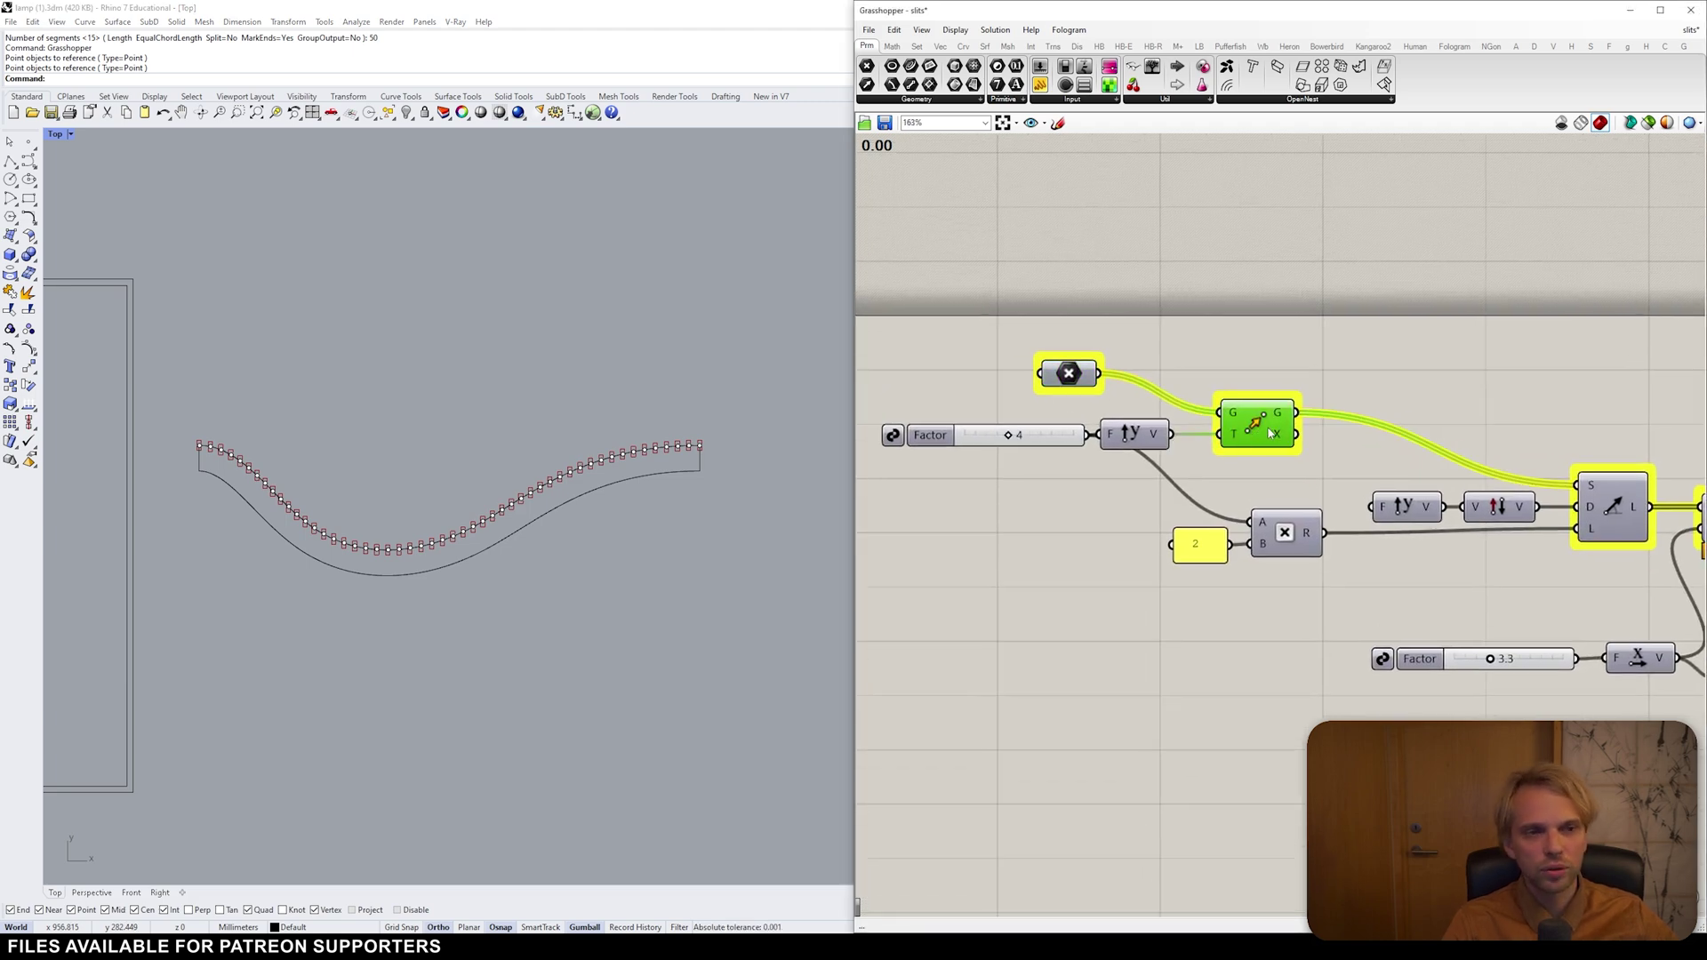
middle_click(1271, 433)
scroll(711, 422, up, 6)
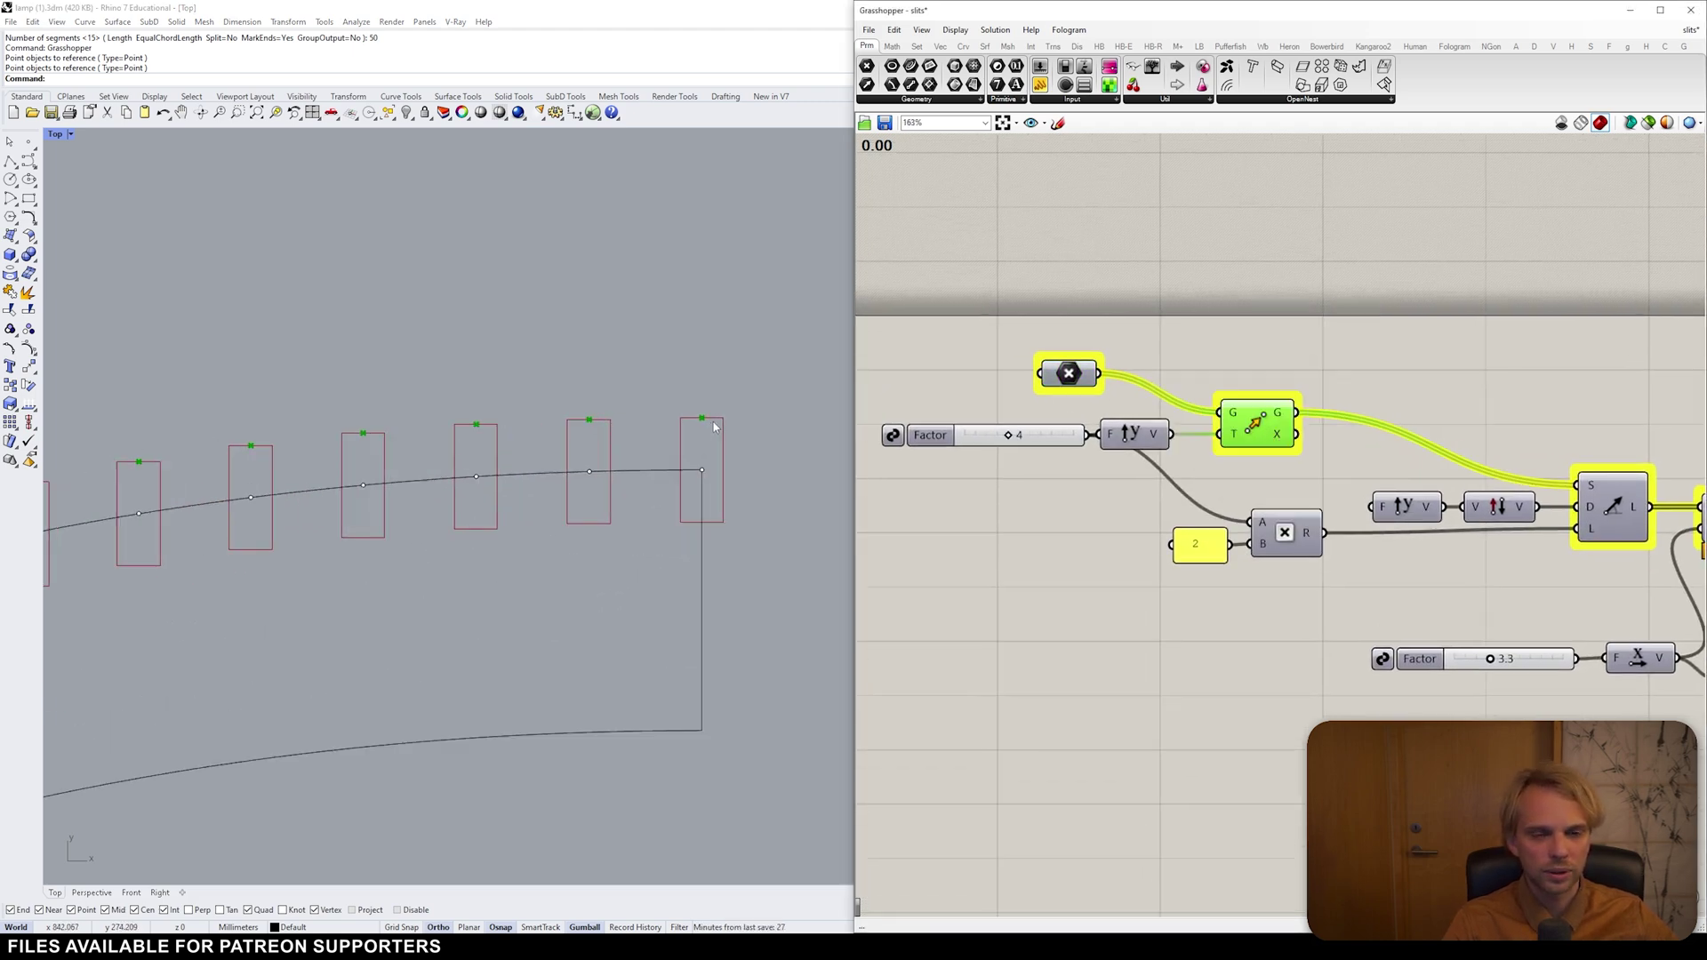
scroll(714, 427, up, 2)
scroll(1244, 462, down, 5)
scroll(1290, 471, up, 4)
click(1335, 478)
middle_click(1338, 477)
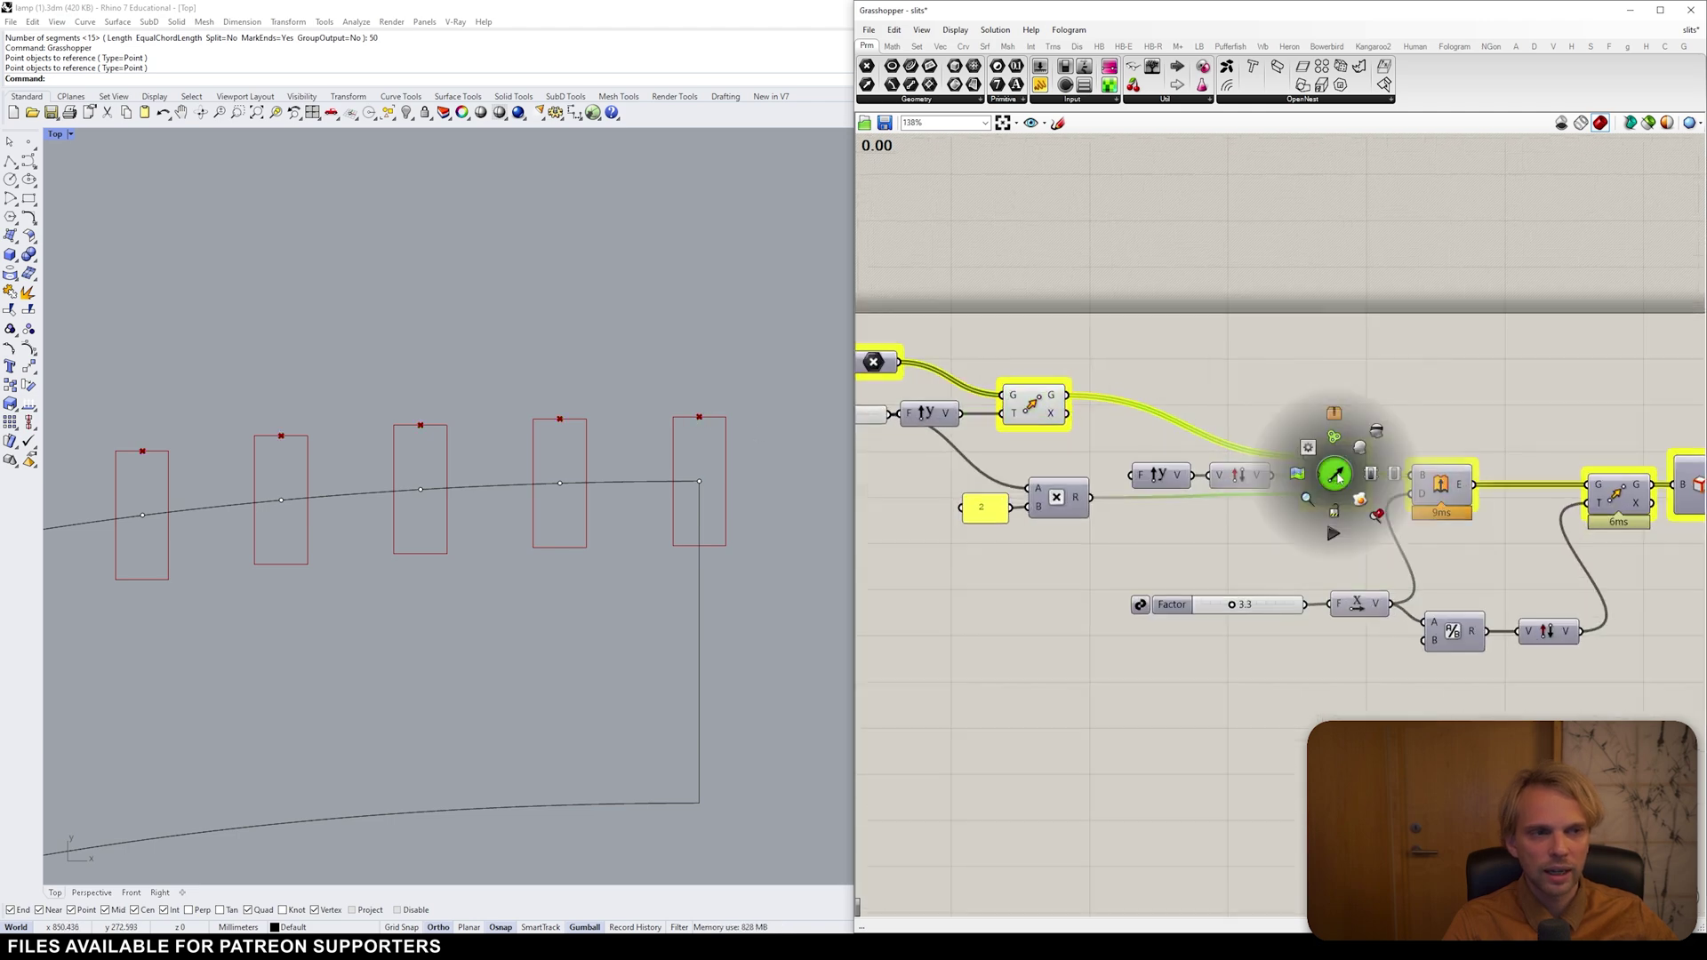
click(1360, 448)
- Inspect the Factor slider and 2 panel, then preview the filled slot extrusions from Extrude
right_drag(862, 444, 1051, 456)
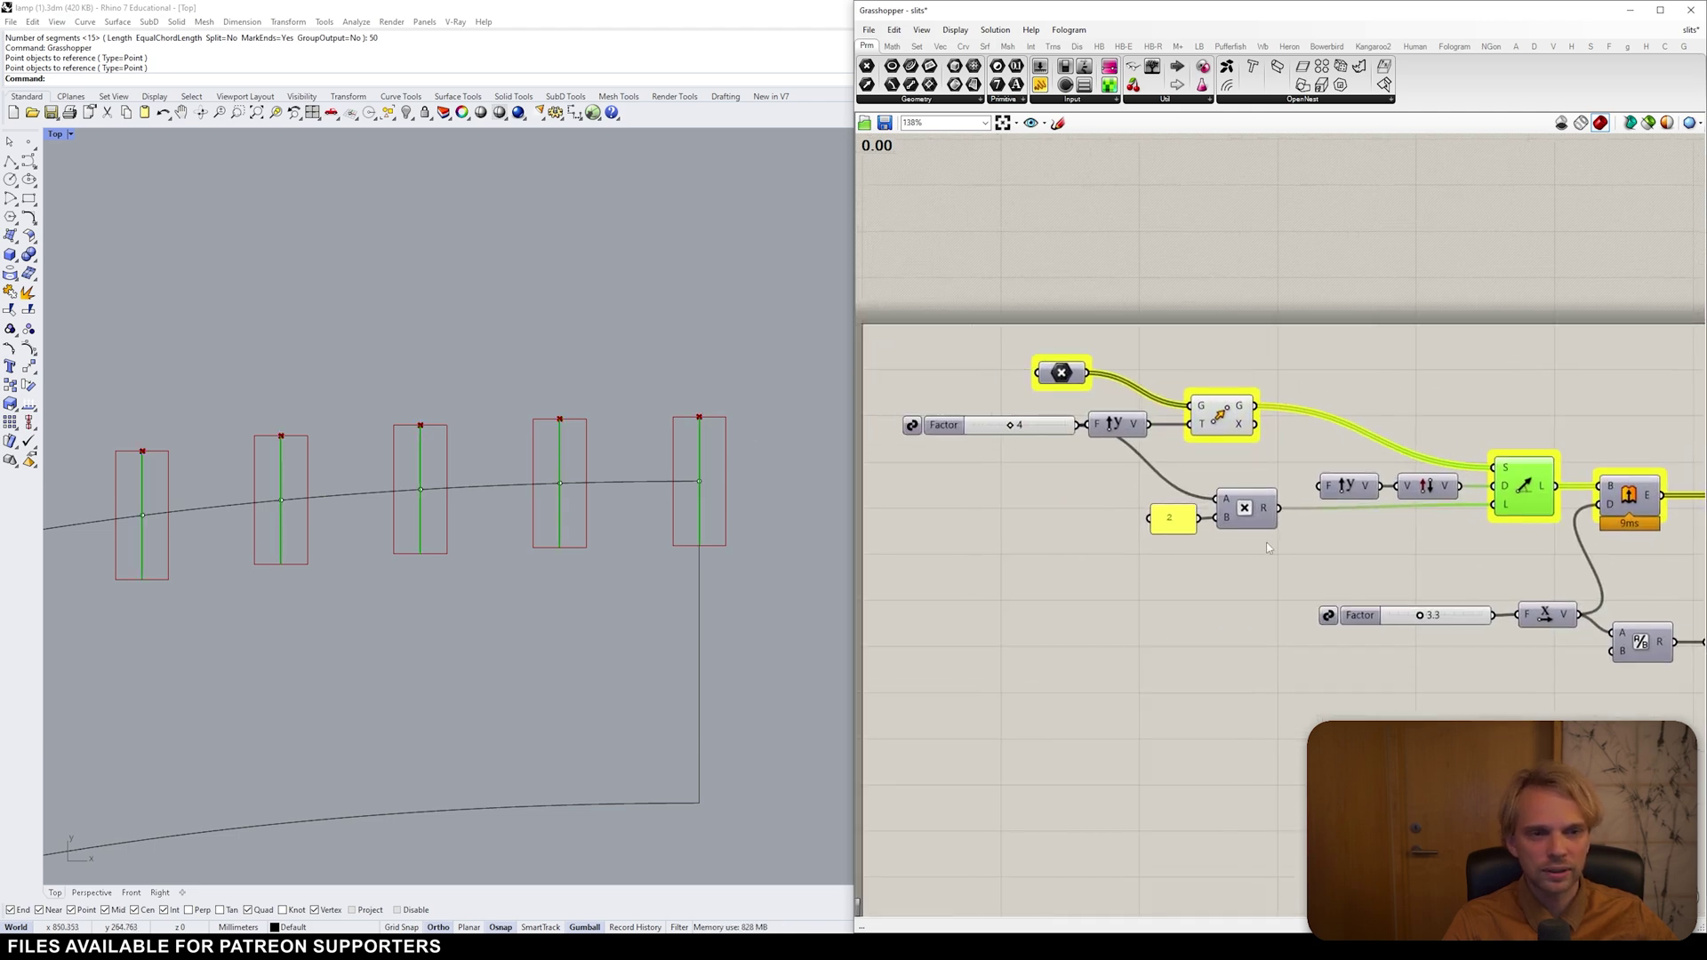
click(1034, 460)
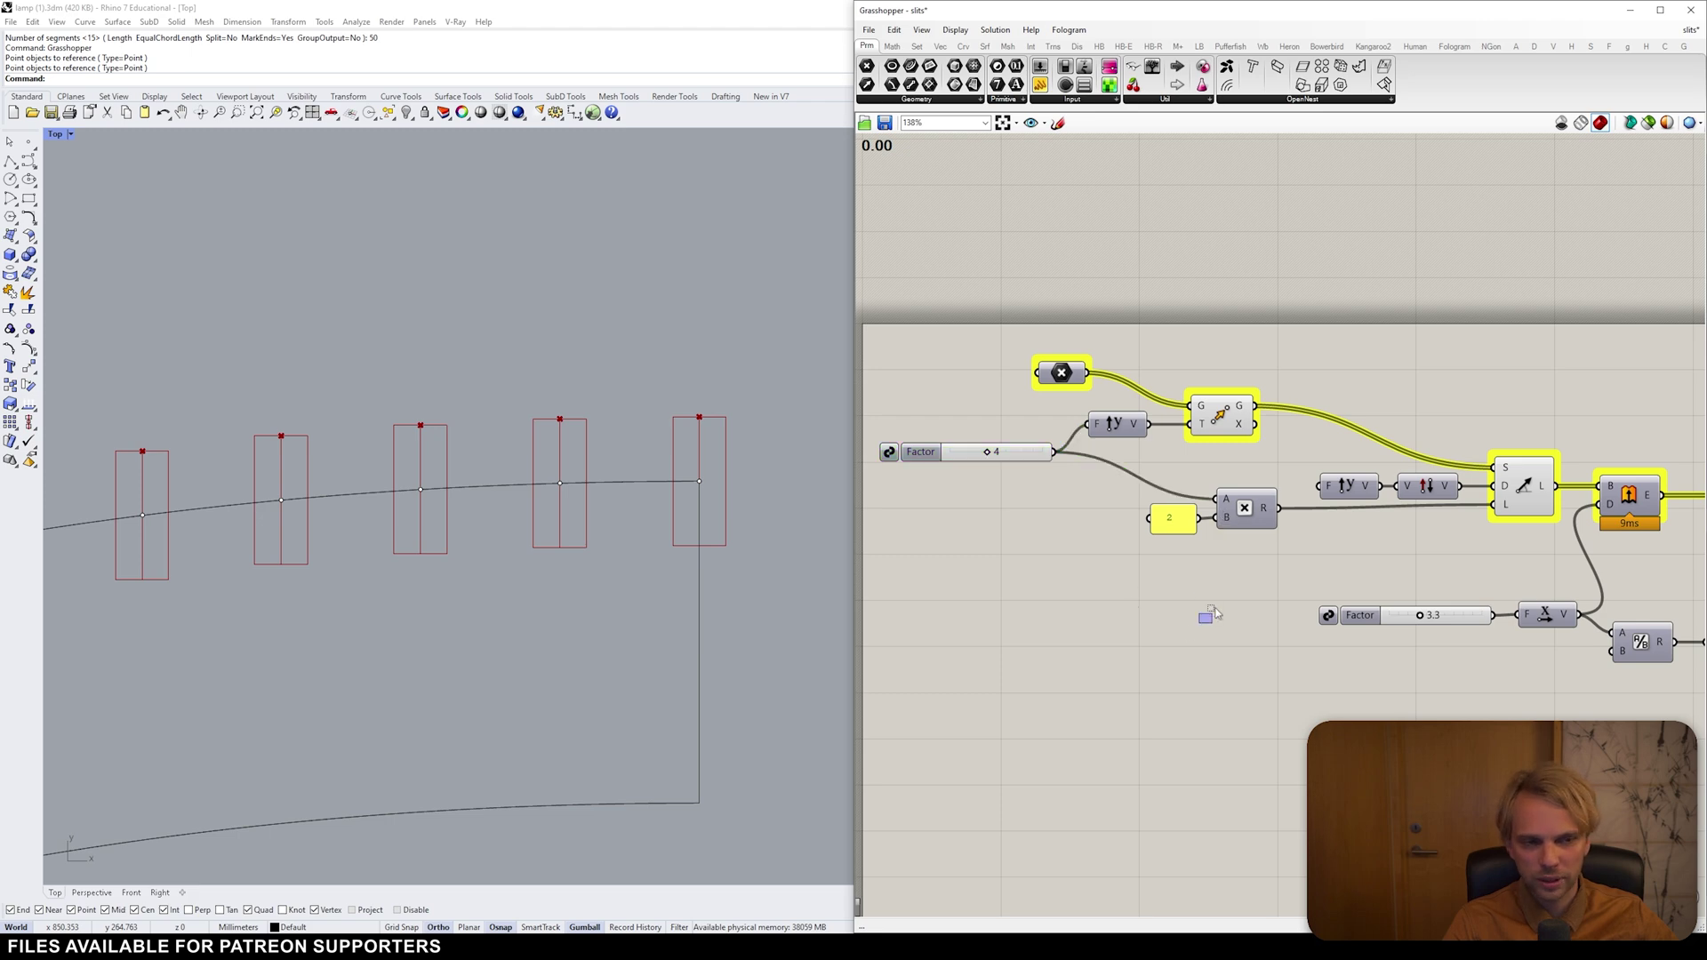
drag(1220, 625, 943, 454)
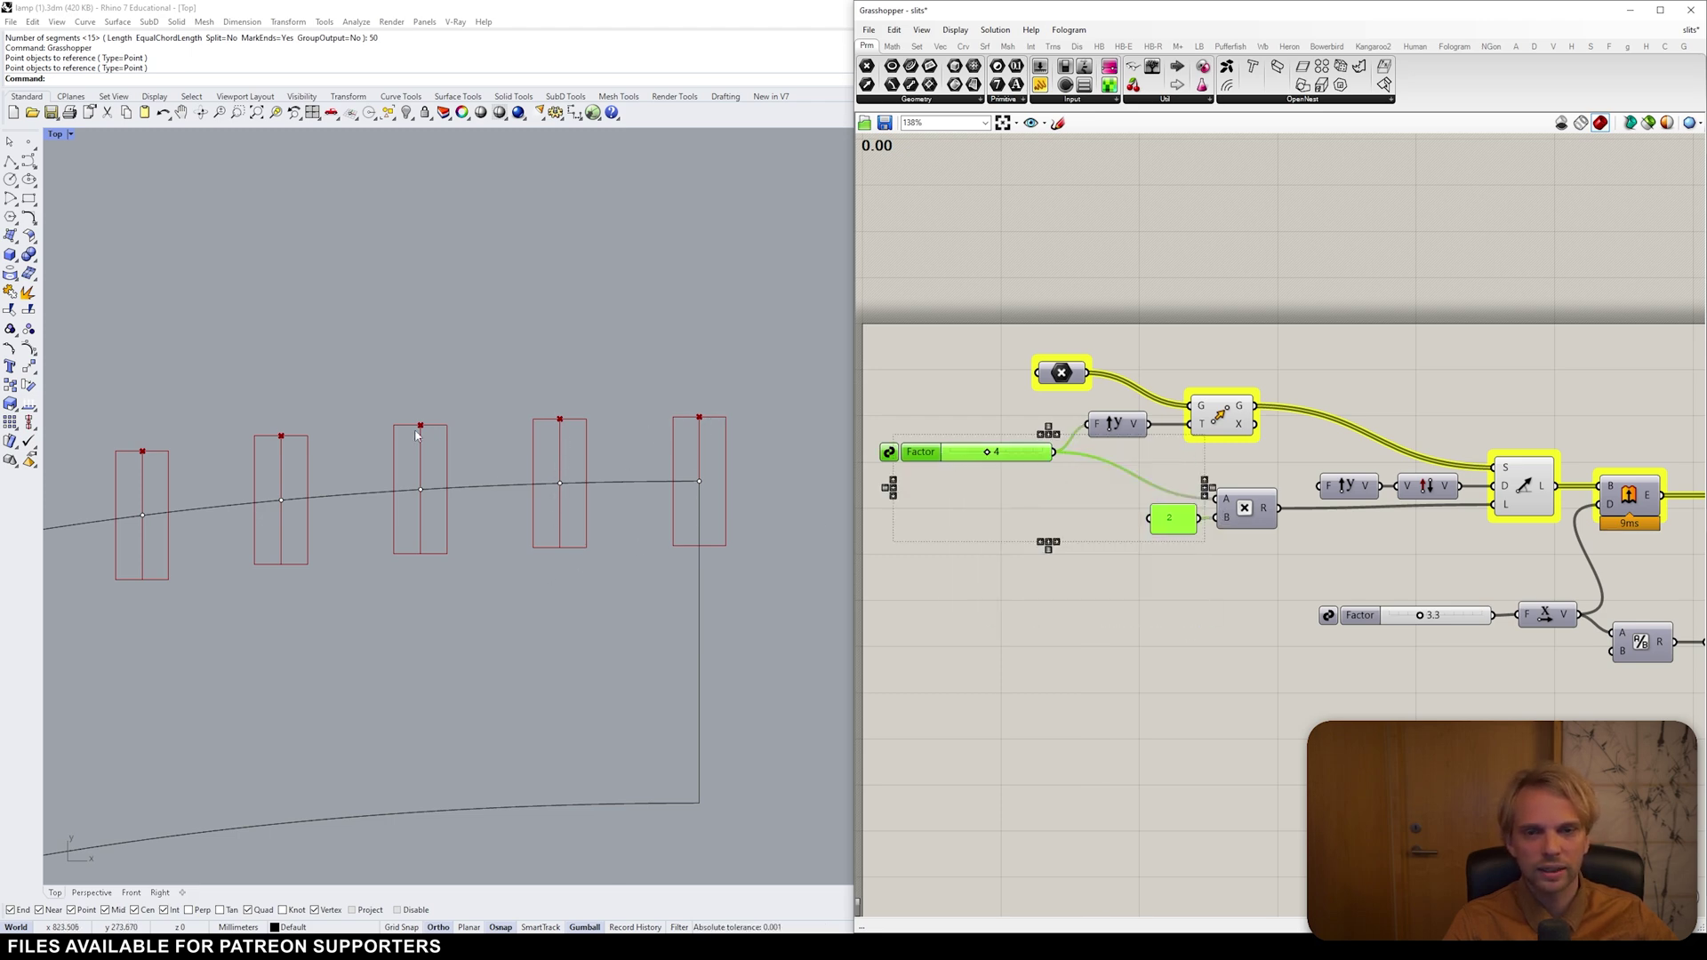
right_drag(1334, 539, 1126, 512)
click(1423, 471)
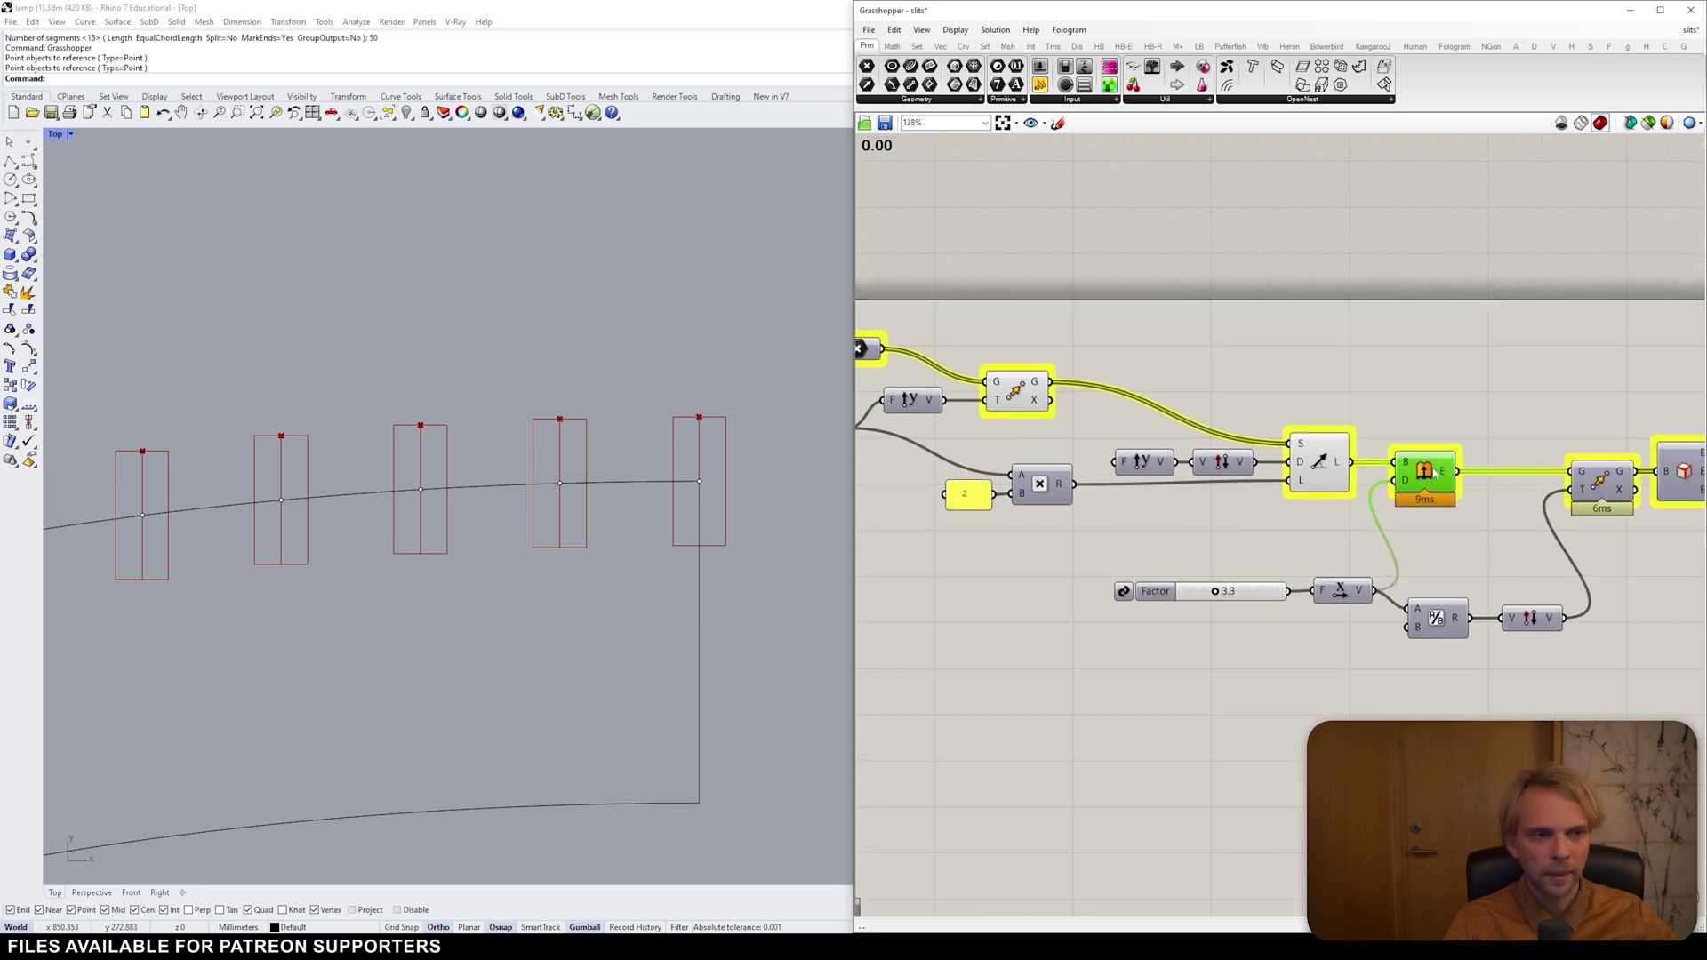
middle_click(1410, 457)
click(1483, 409)
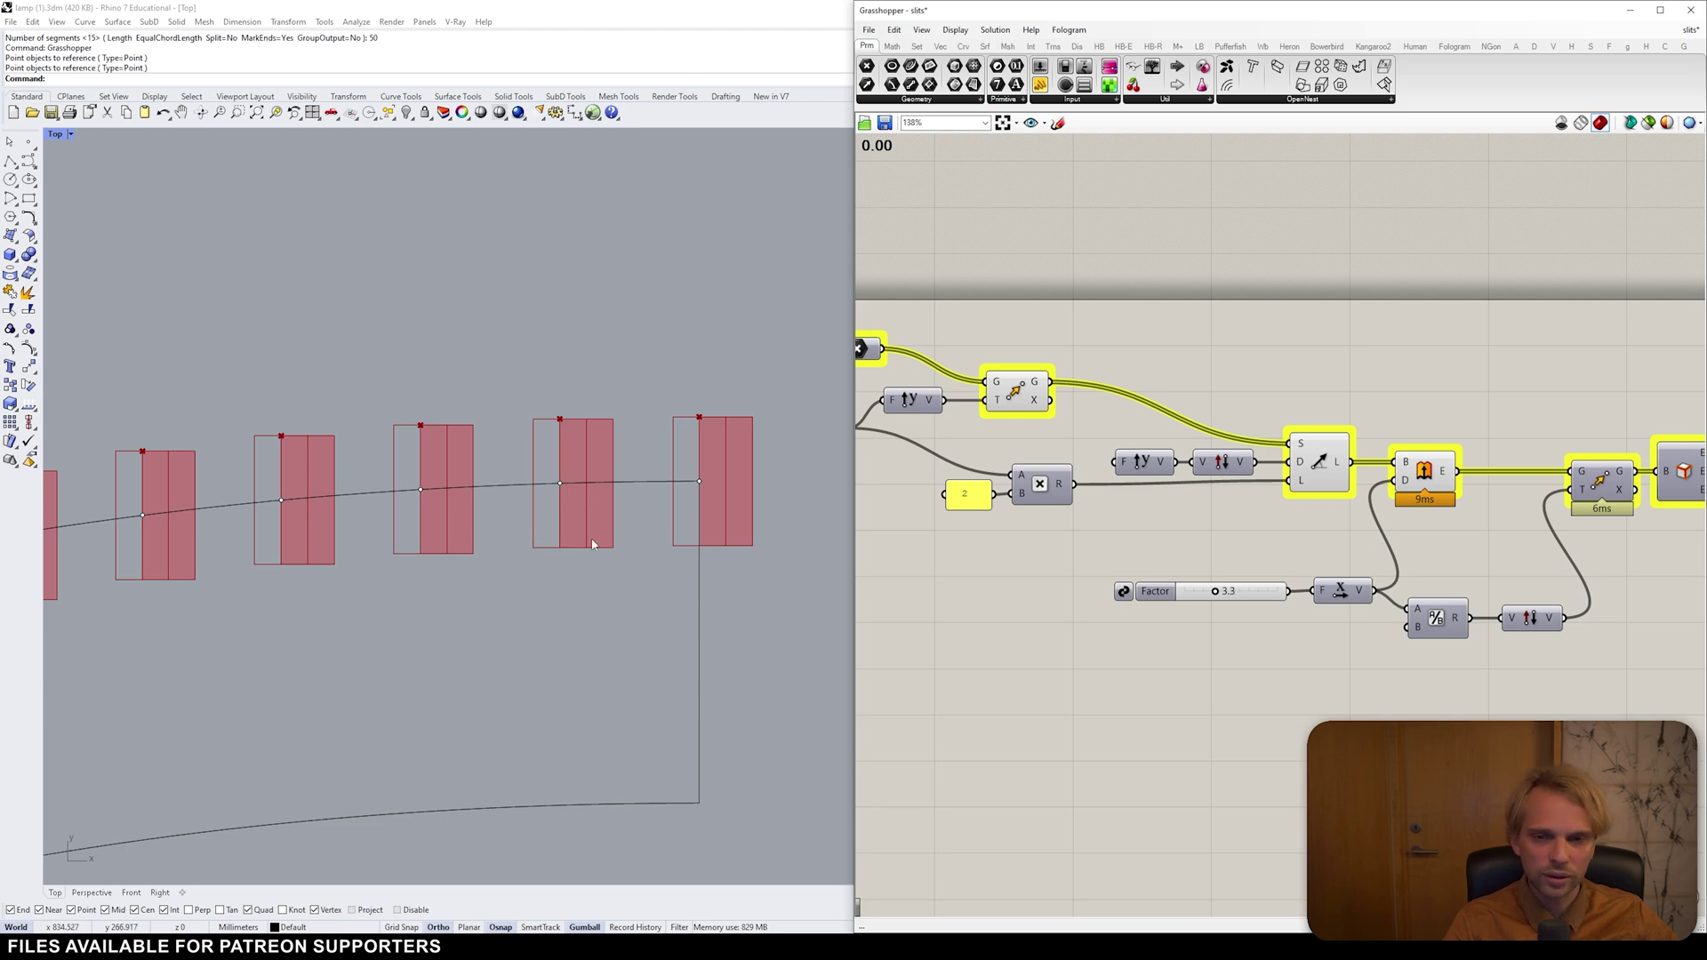
click(1451, 466)
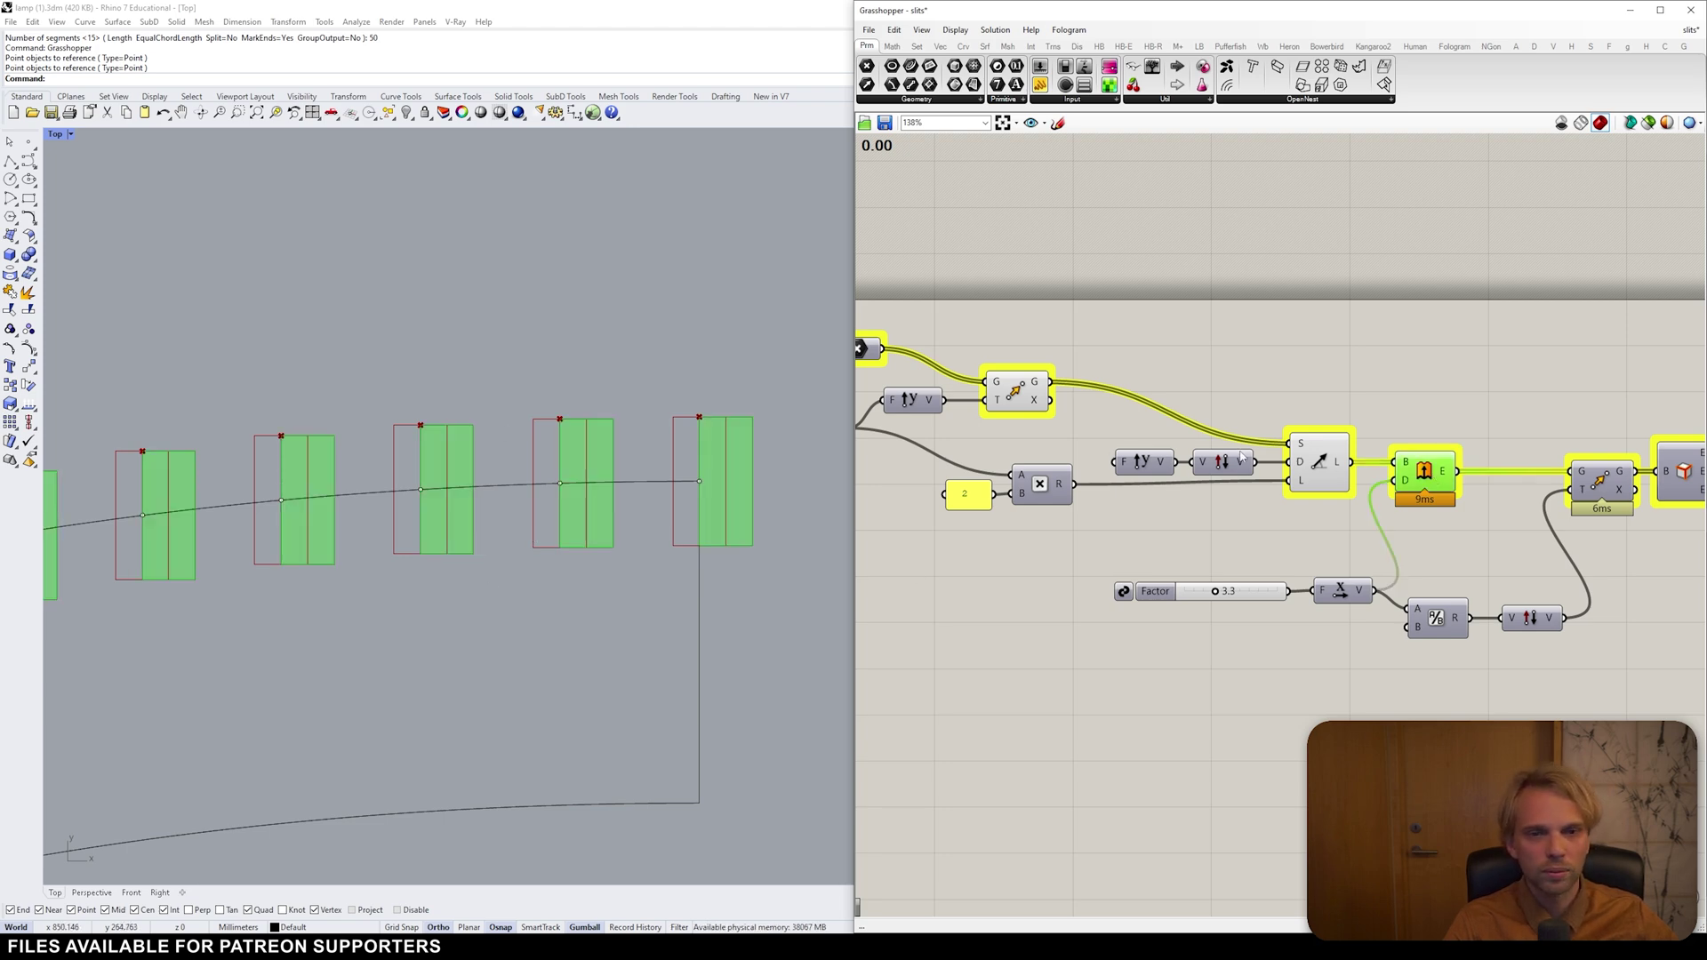
- Insert a new transform component into the chain and nudge the second Factor slider
right_drag(1144, 558, 882, 522)
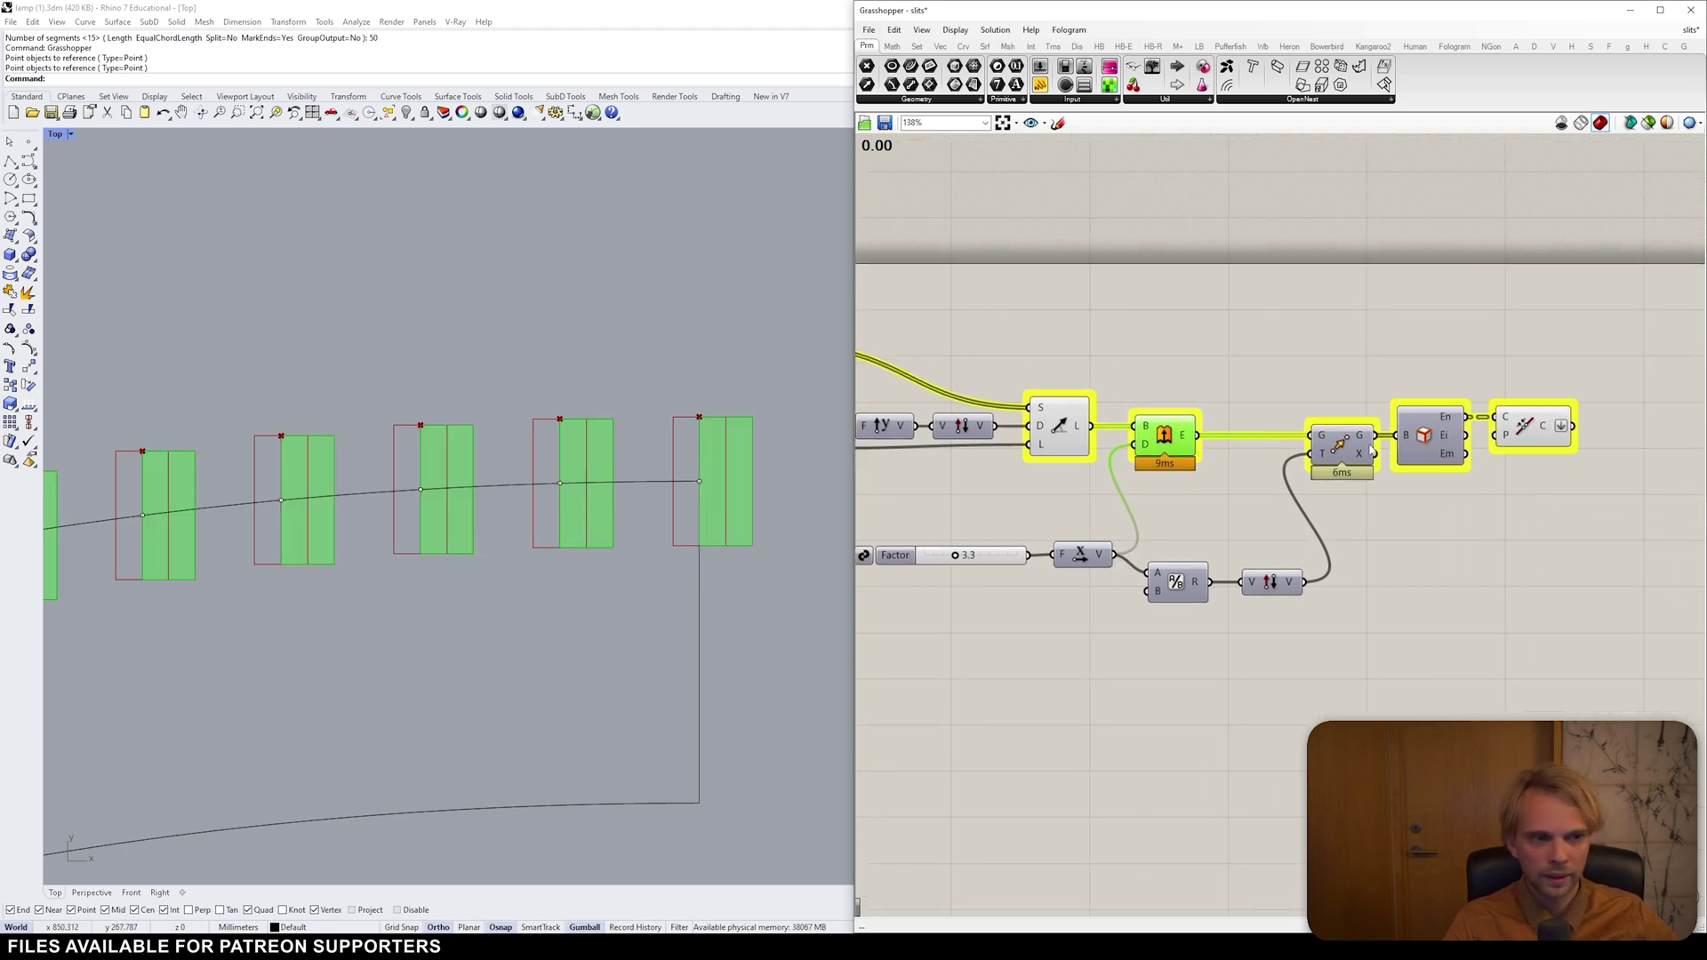
click(1341, 445)
middle_click(1344, 442)
click(1373, 417)
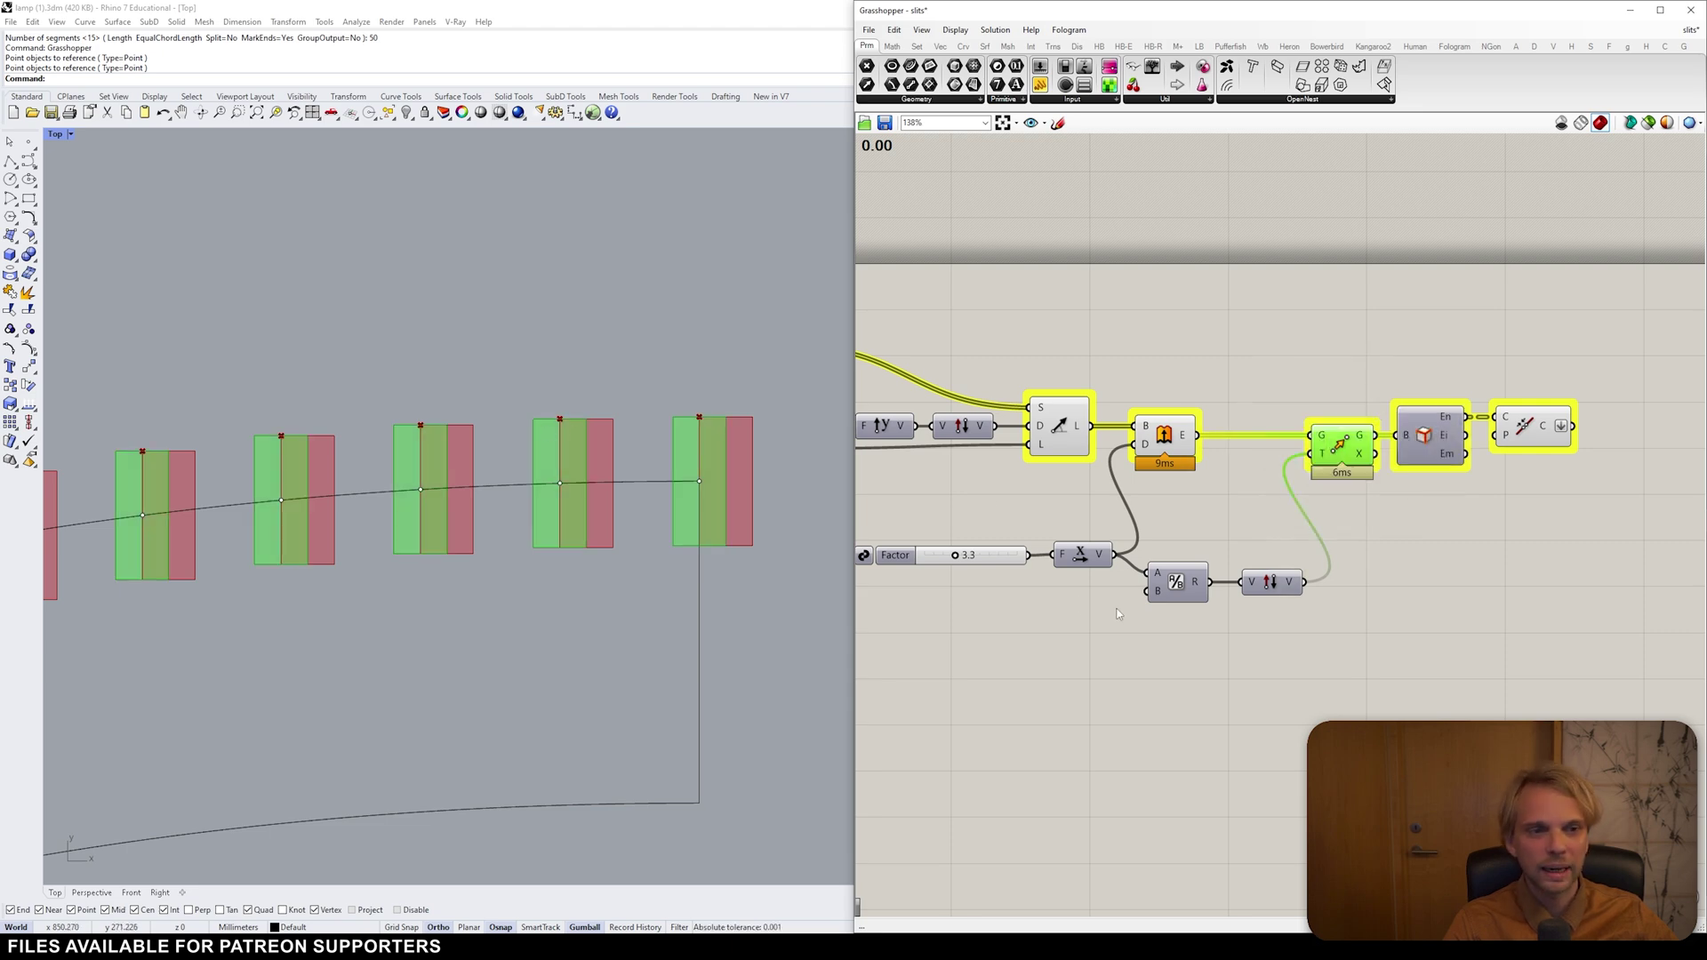
right_drag(967, 572, 1056, 562)
click(1056, 562)
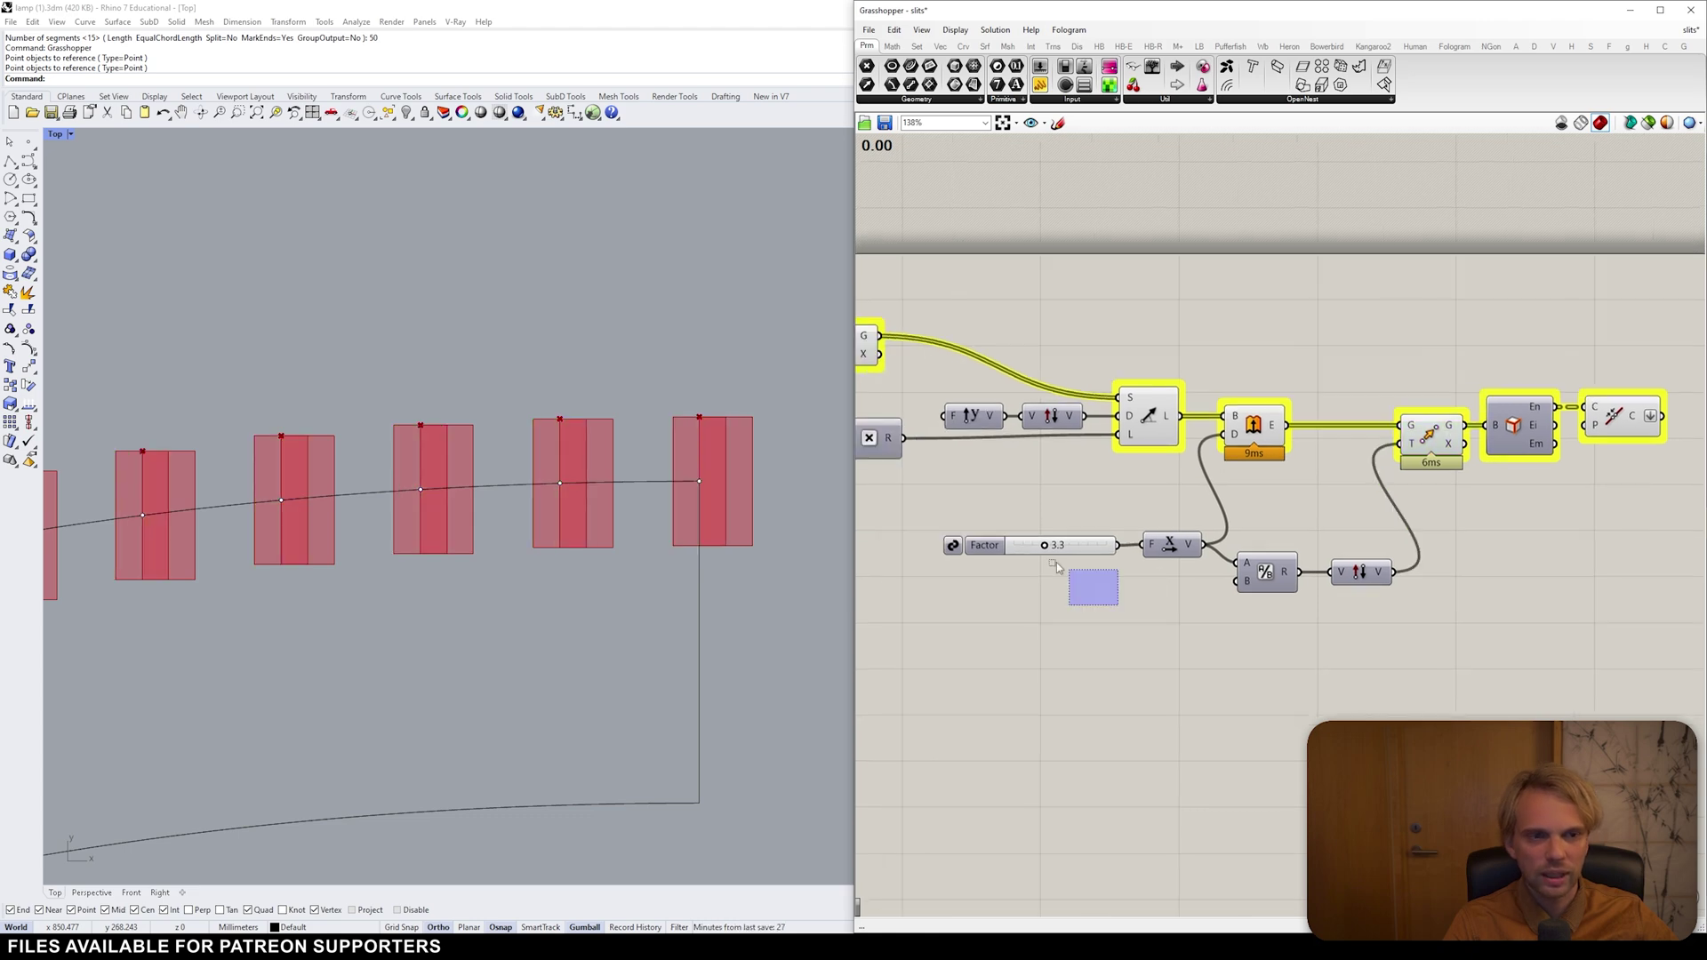
mouse_move(979, 546)
mouse_down()
mouse_move(950, 544)
mouse_move(966, 544)
mouse_up()
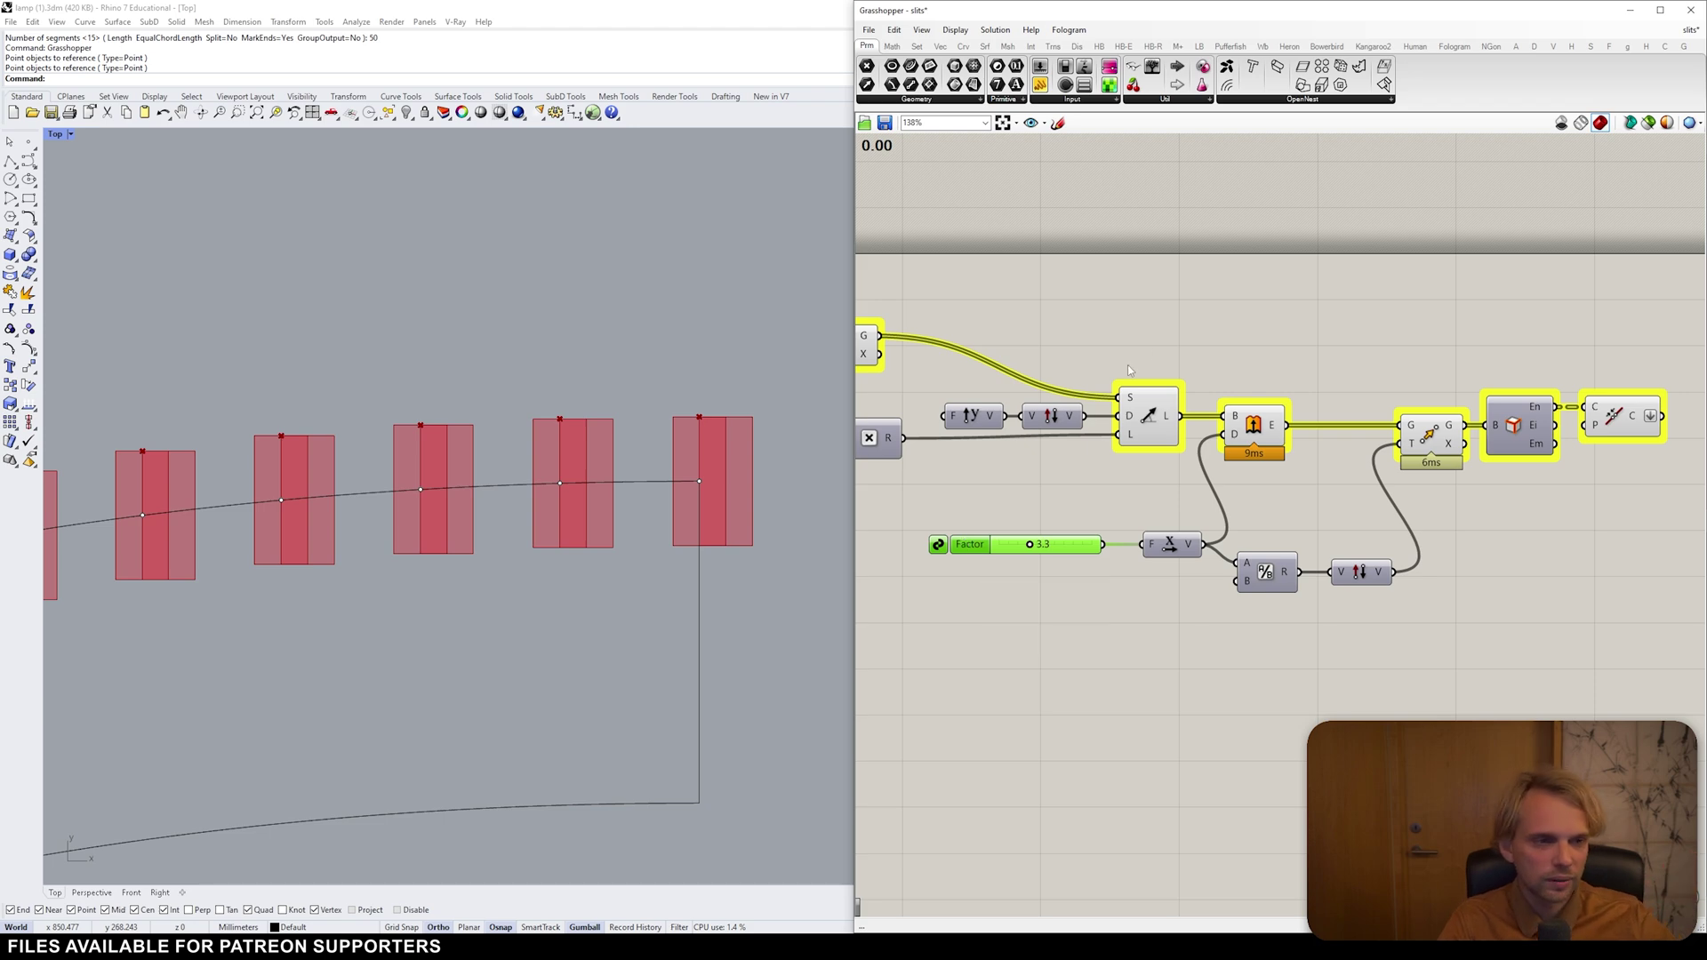
- Preview the Orient result and the joined slit outlines, then clear the canvas selection
right_drag(1130, 369, 1030, 372)
click(1321, 437)
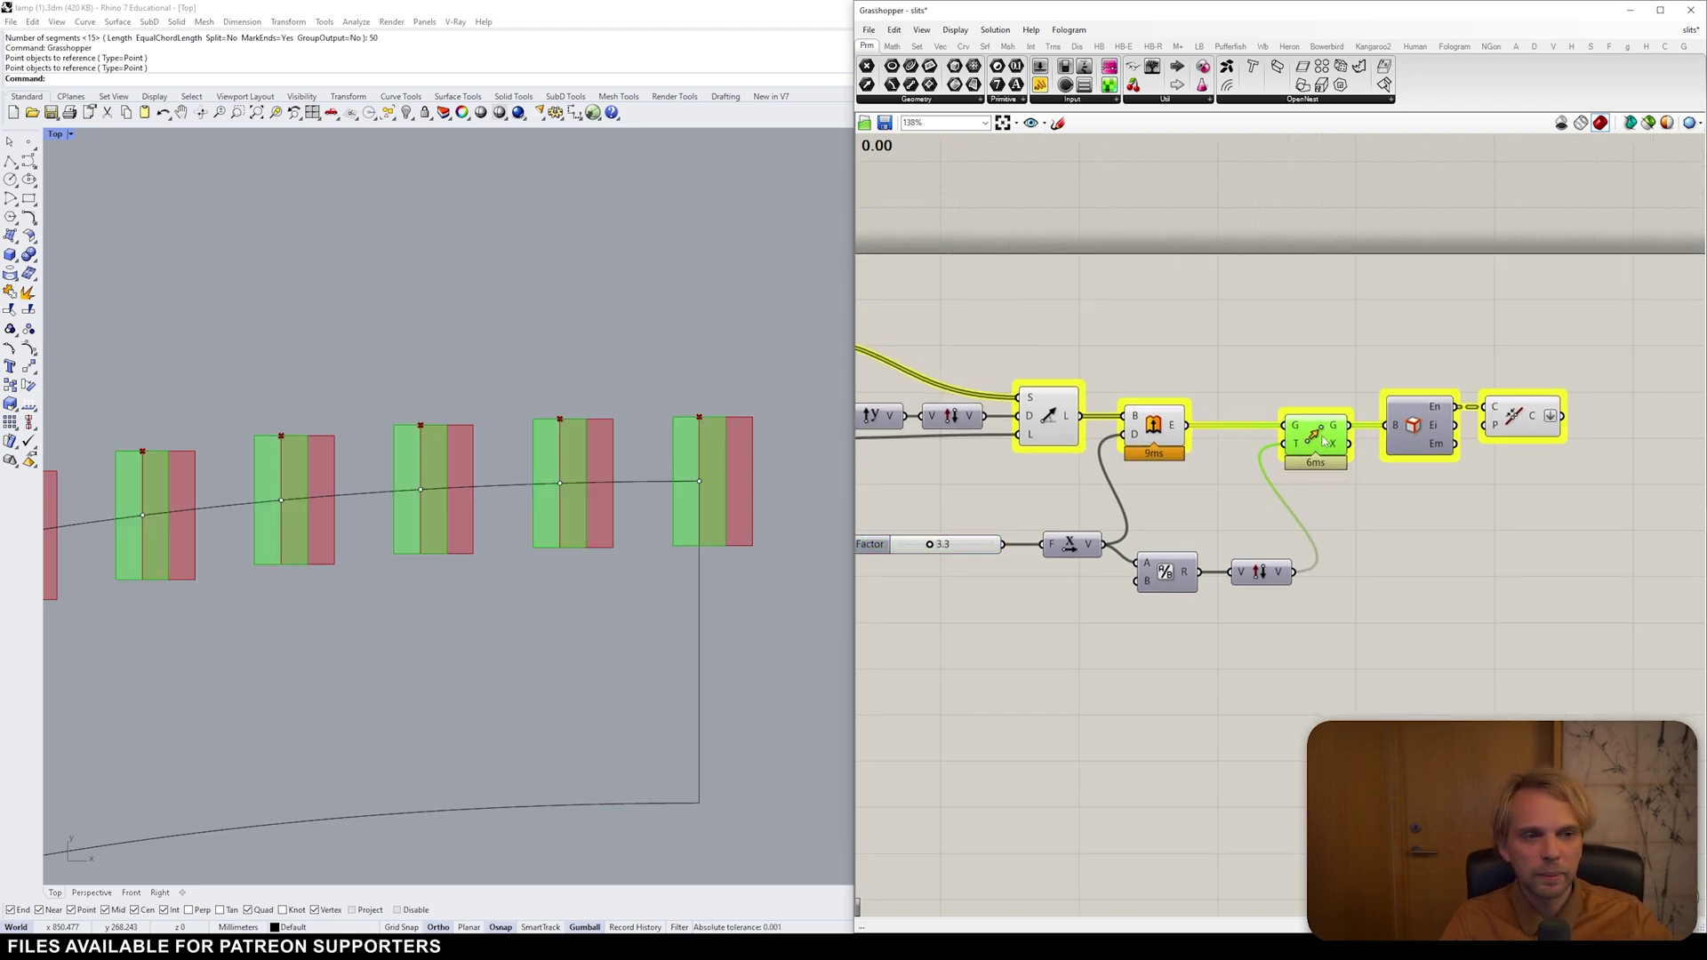
click(1369, 431)
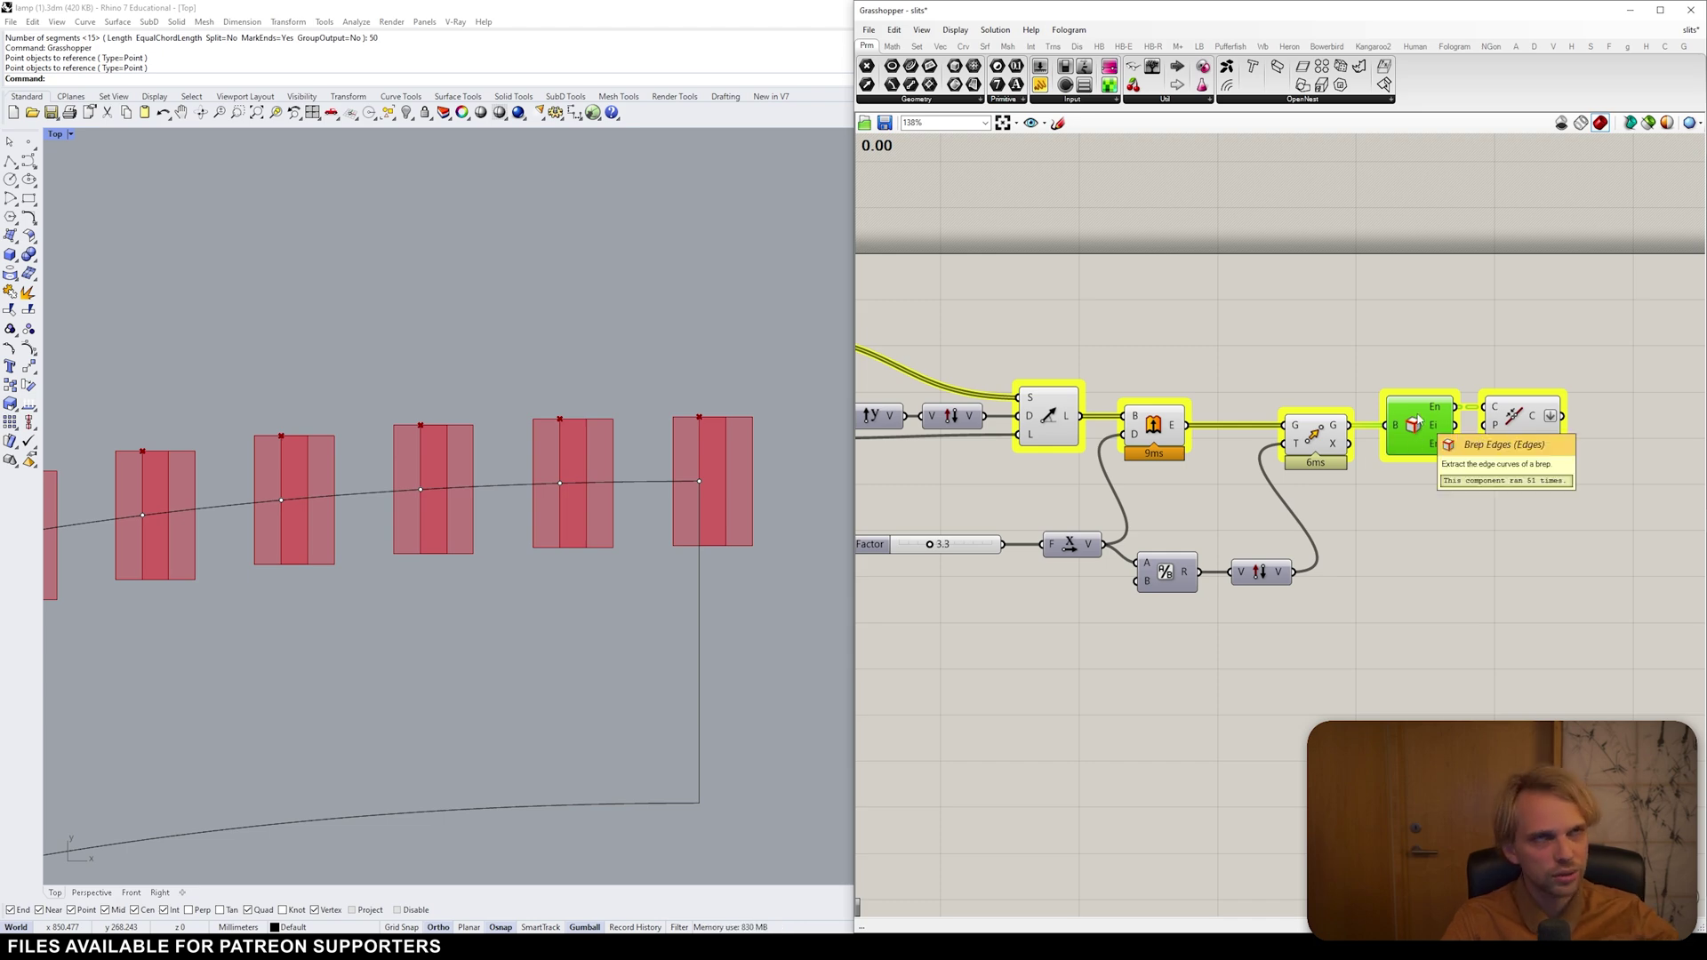
click(1534, 409)
scroll(1422, 480, down, 4)
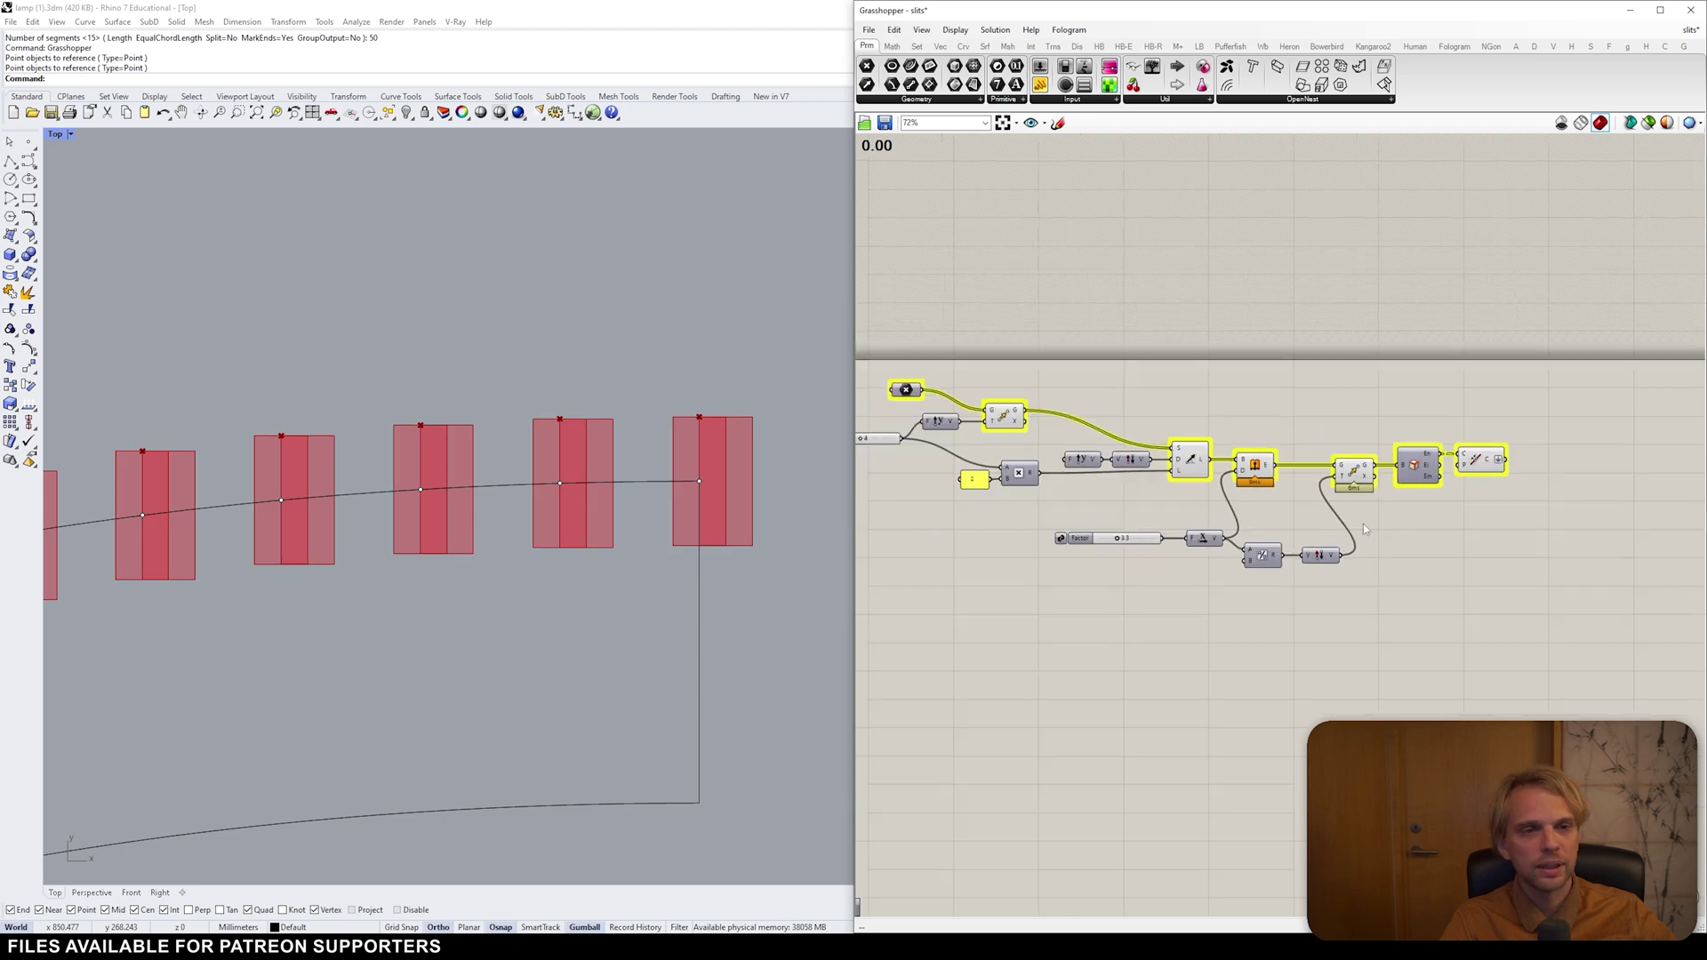
key(ctrl+a)
key(space)
click(1184, 336)
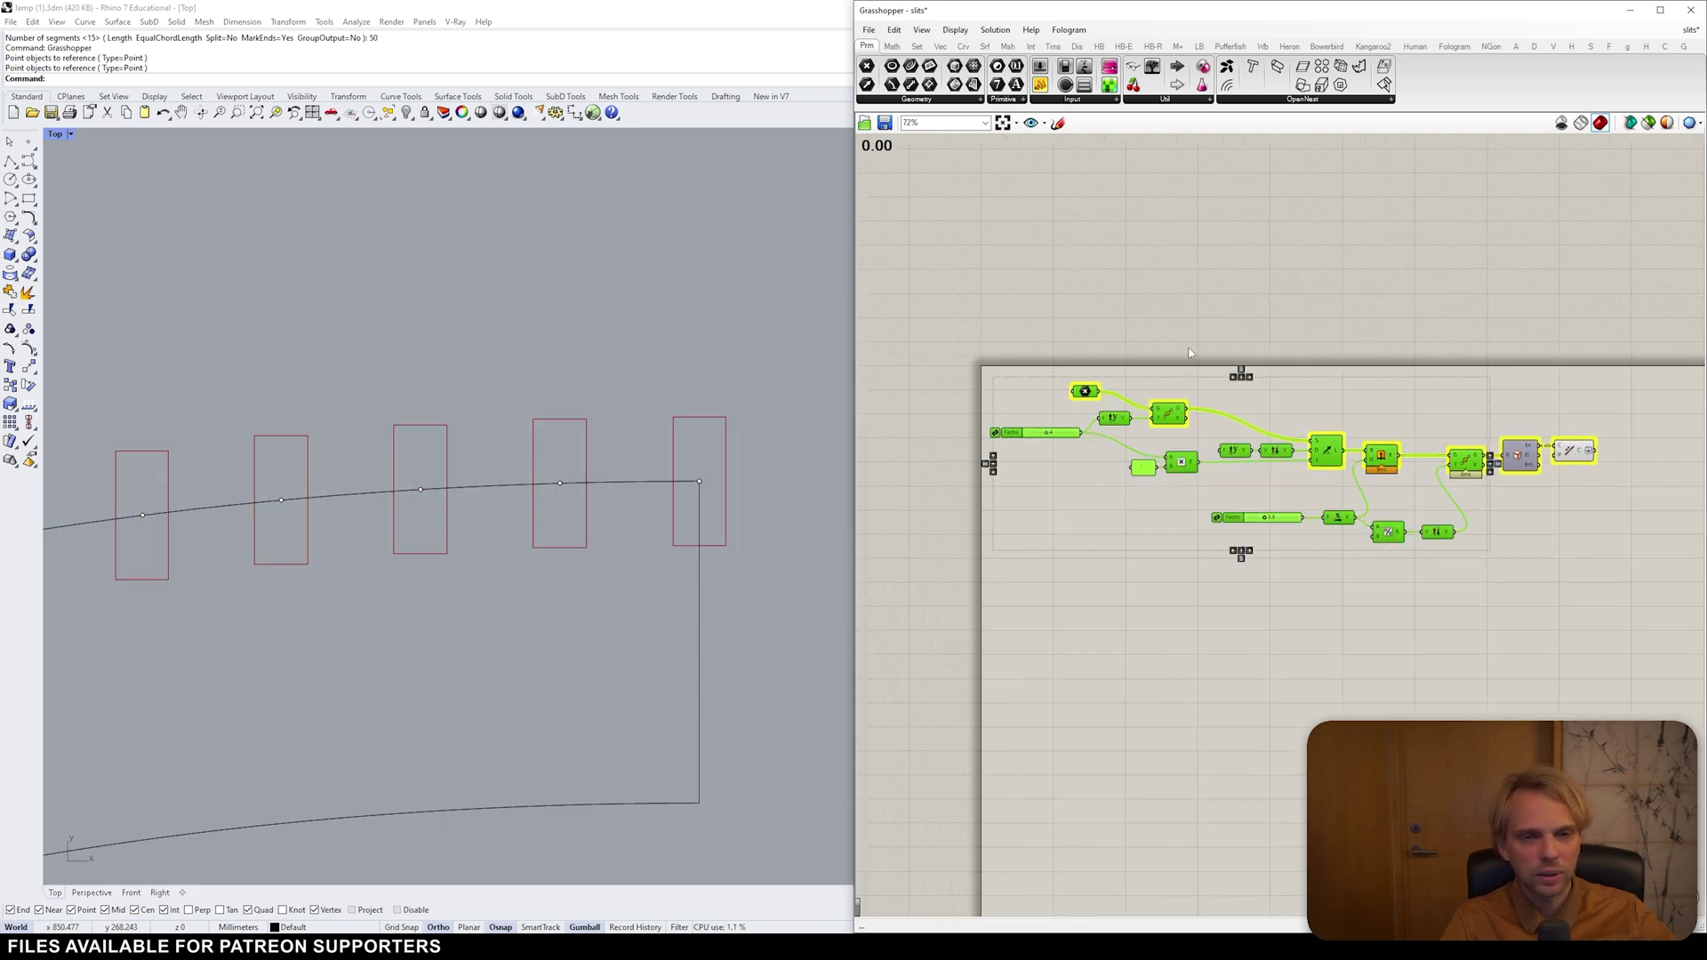
click(1560, 519)
- Lengthen the slot rectangles by dragging the first Factor slider (Y Factor 6)
scroll(665, 334, up, 3)
scroll(665, 334, up, 8)
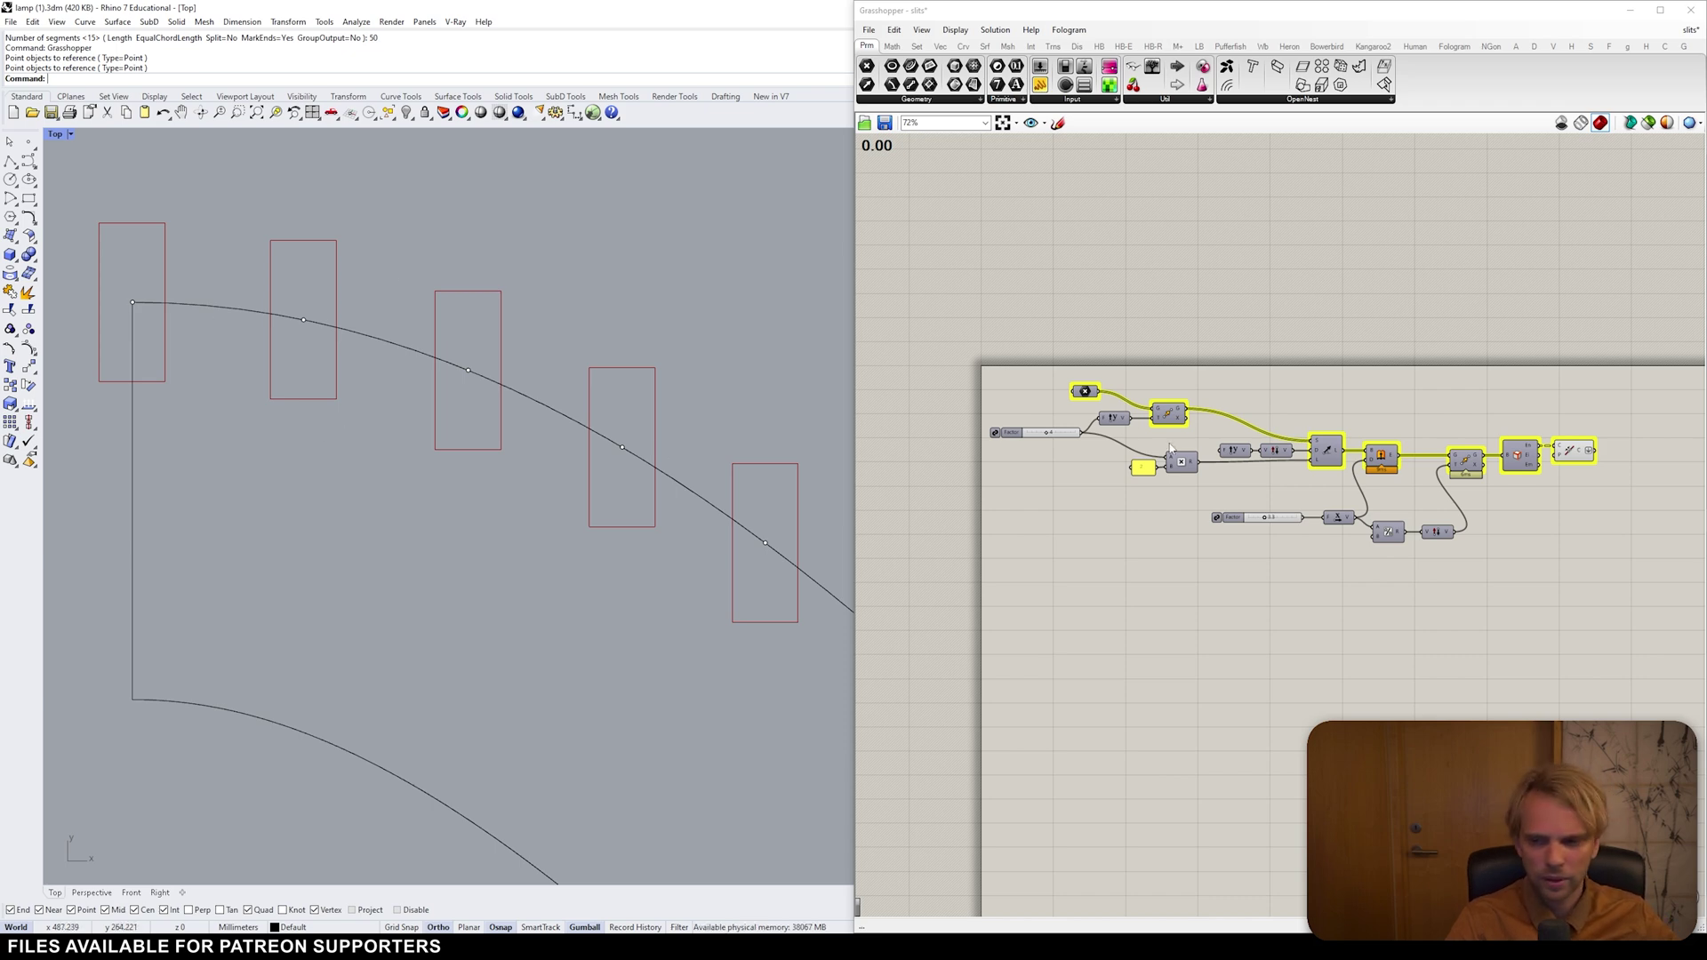
scroll(1030, 450, up, 5)
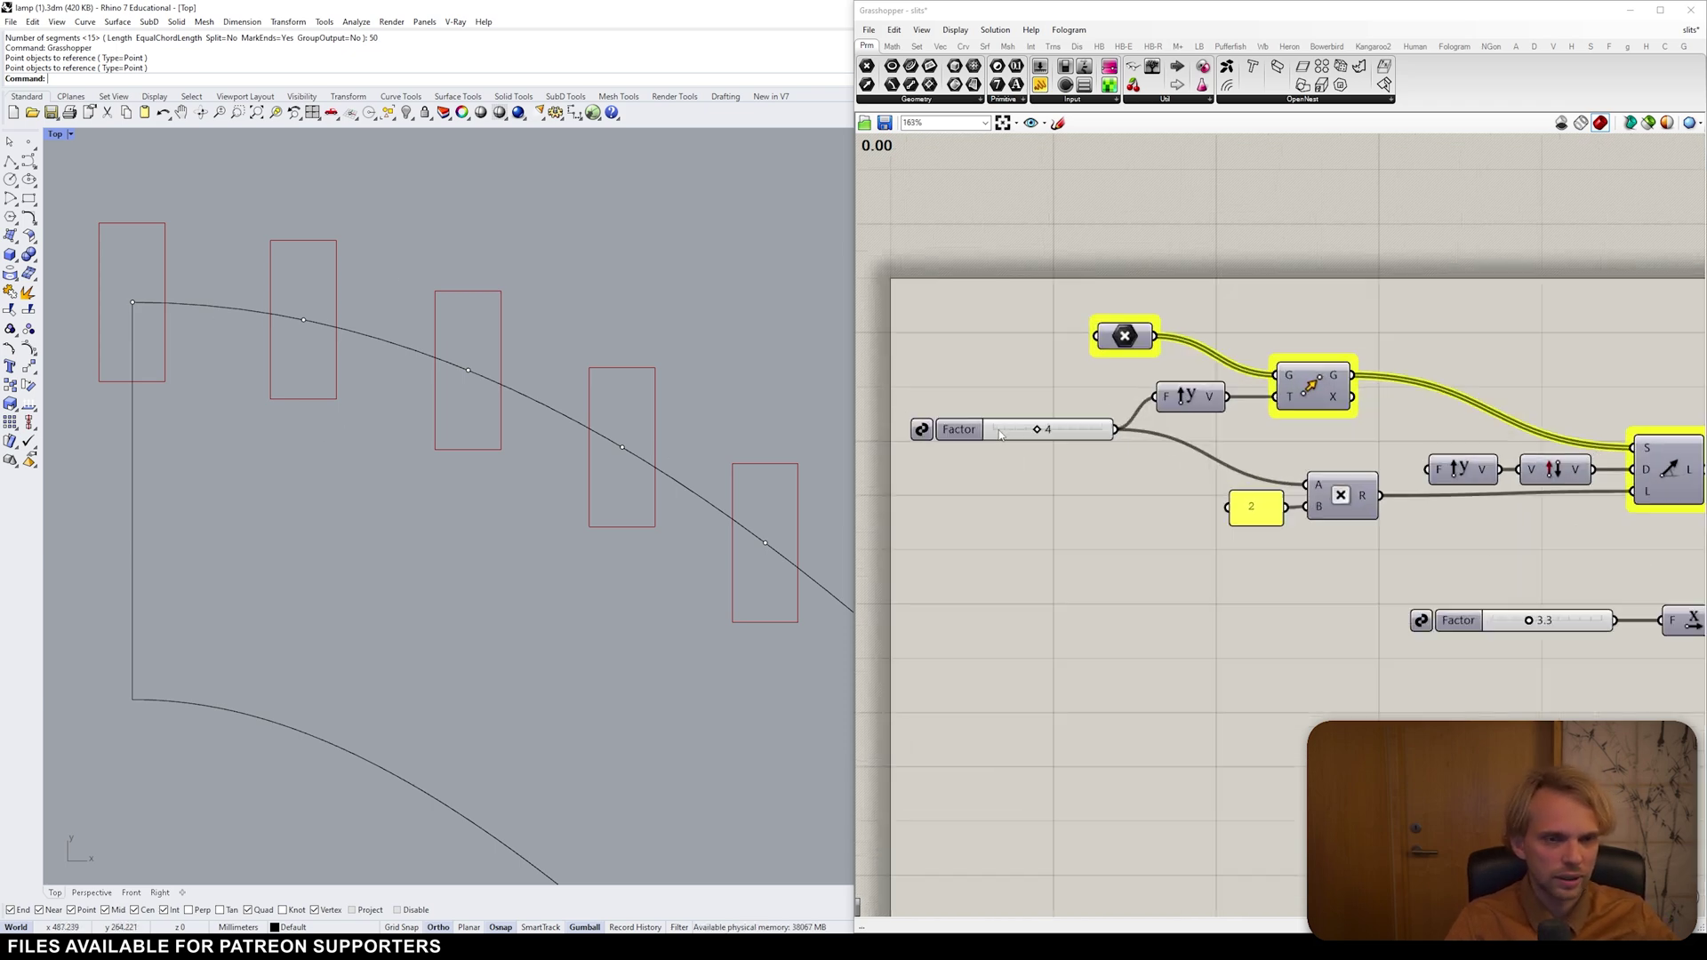
drag(1141, 451, 1185, 449)
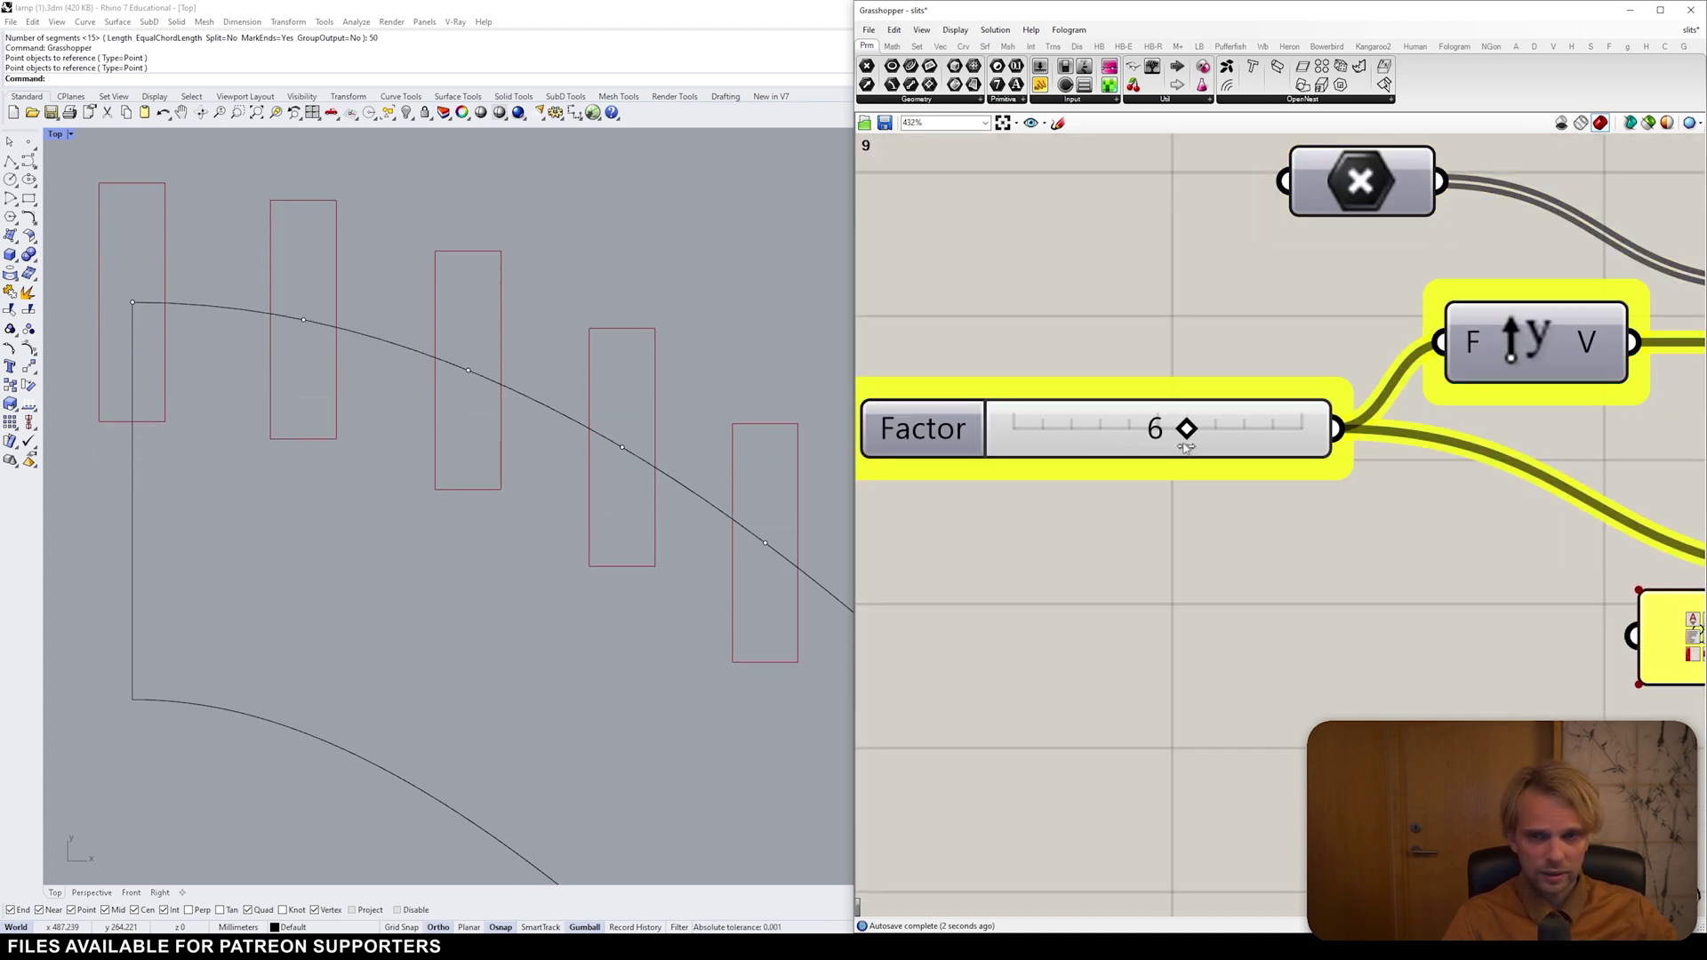
scroll(1198, 447, down, 6)
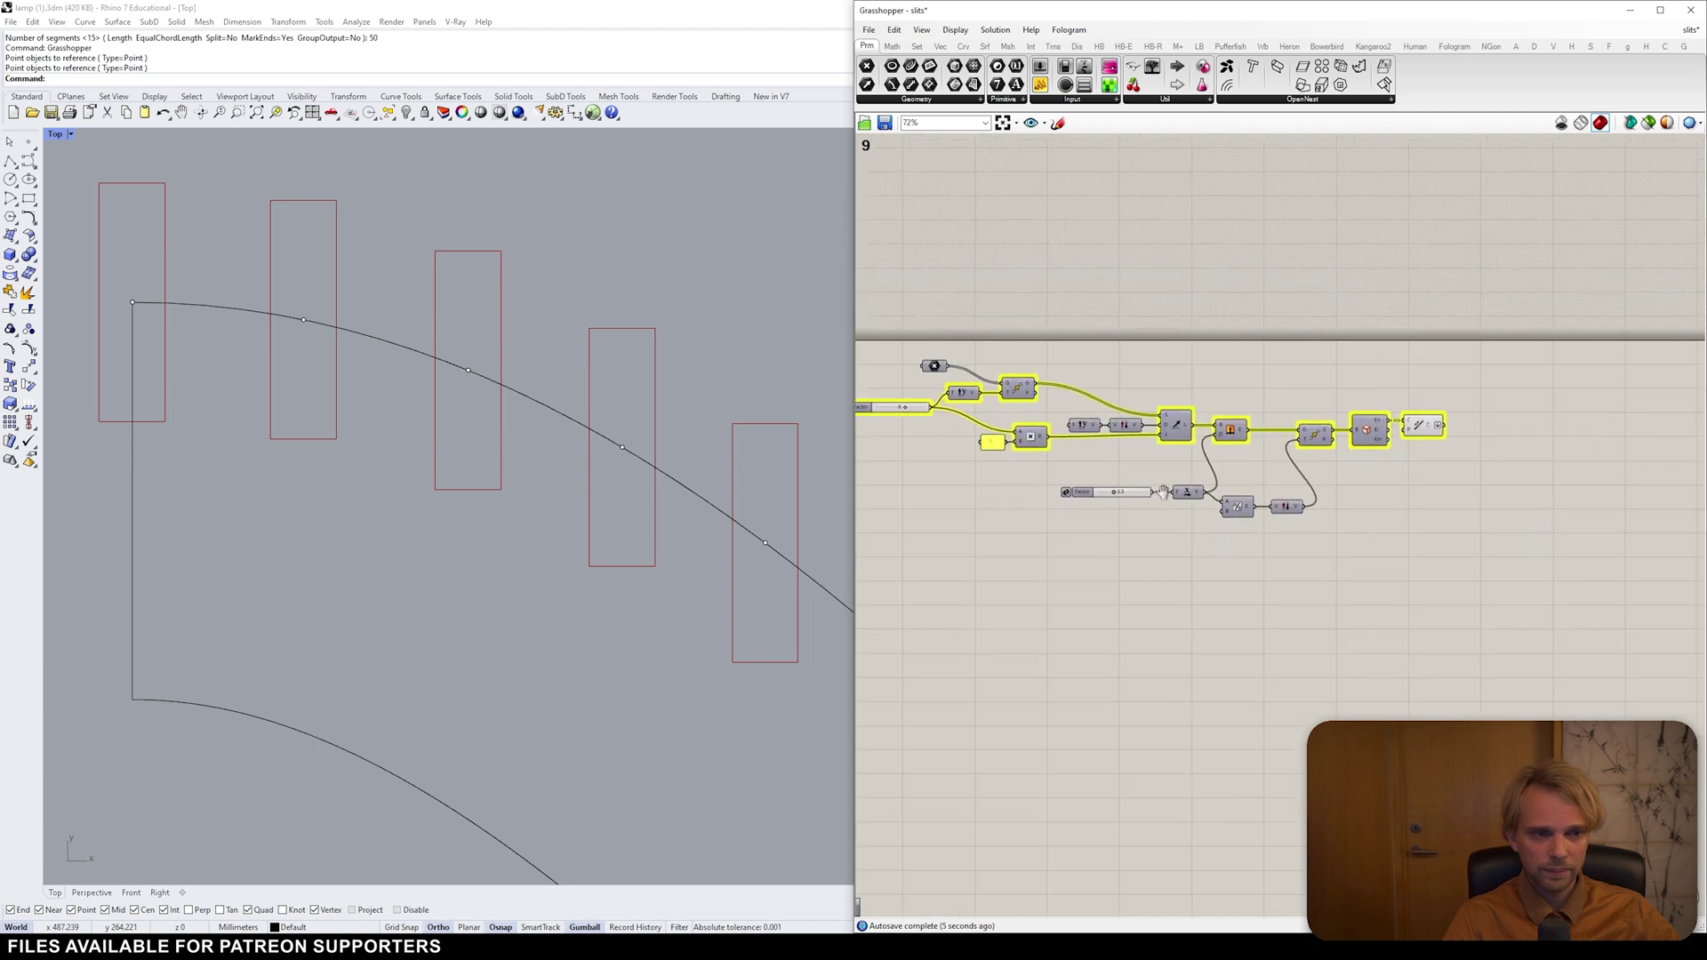
scroll(1108, 534, up, 4)
scroll(1108, 535, up, 2)
- Set the second Factor slider to 3.2 and preview the resized slit outlines
mouse_move(1071, 503)
mouse_down()
mouse_move(1228, 501)
mouse_move(1073, 505)
mouse_up()
double_click(1182, 505)
text(3.2)
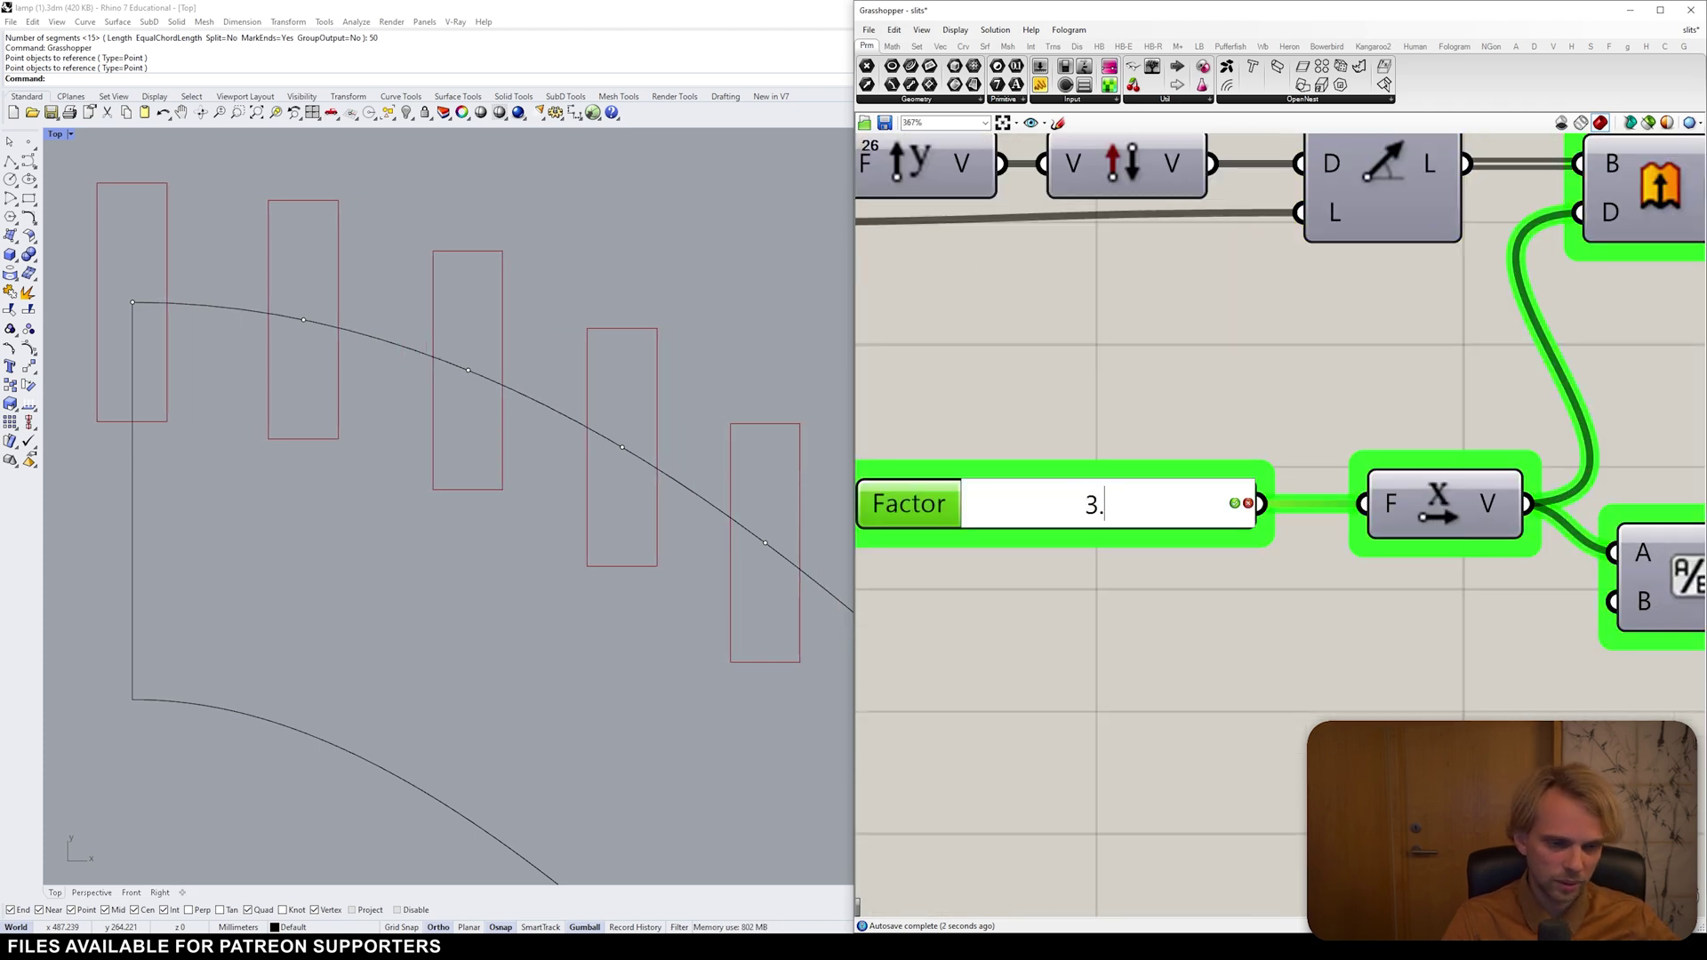
key(Return)
click(1176, 312)
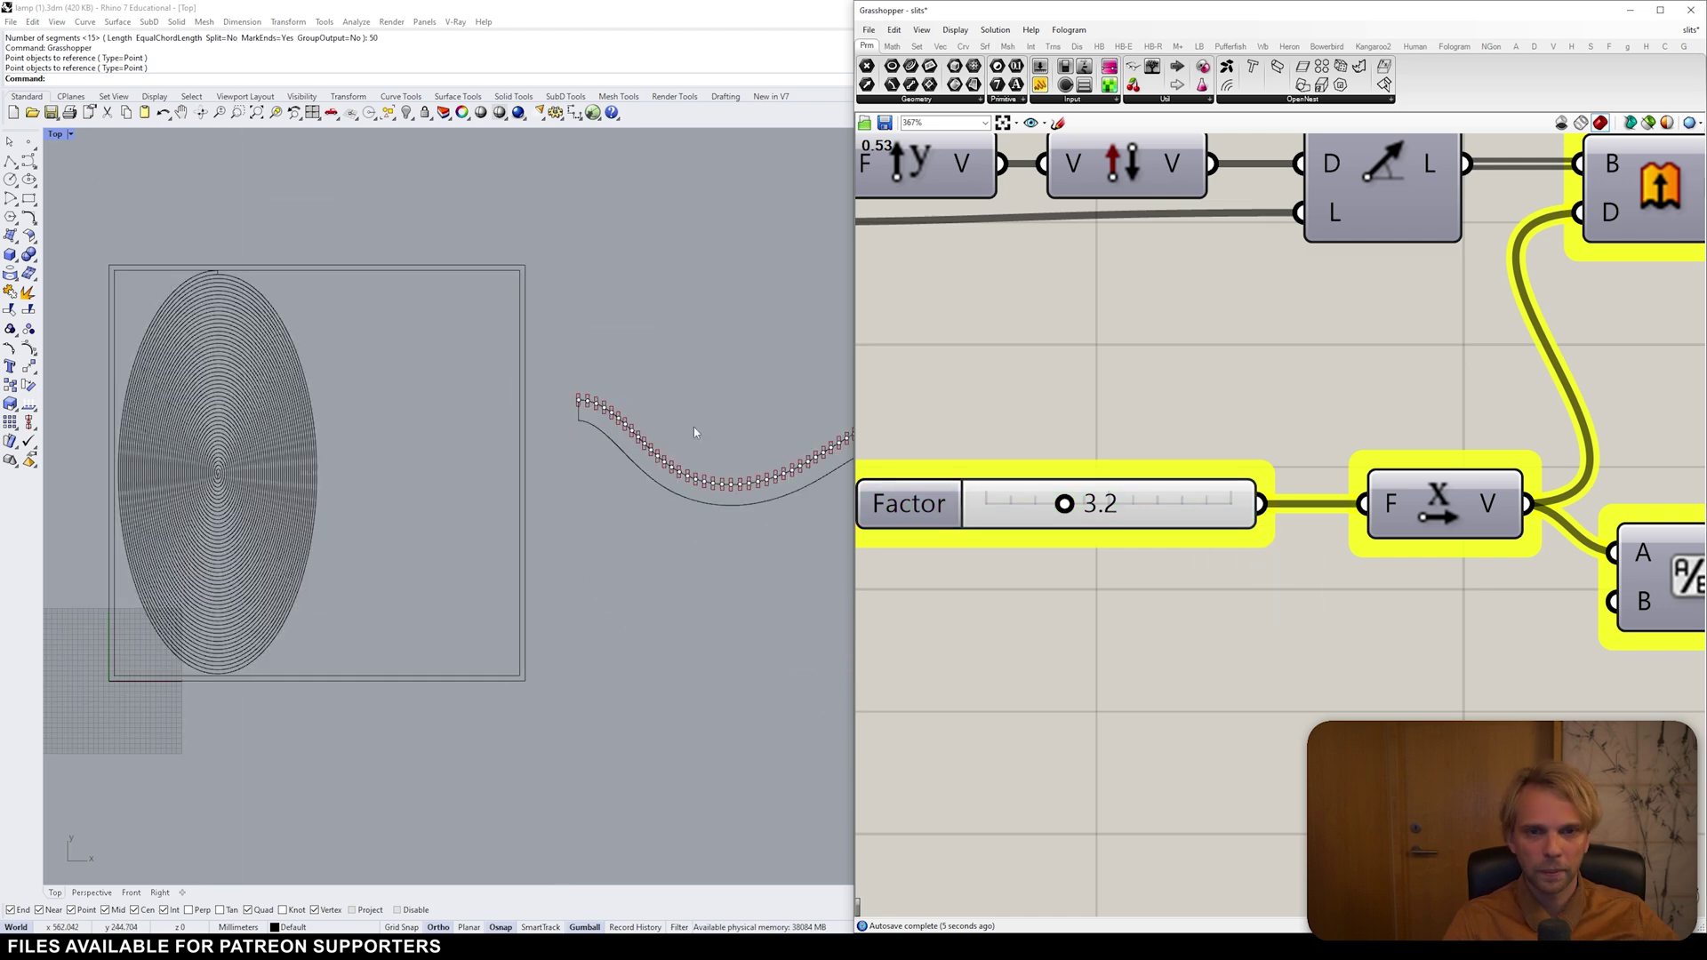
scroll(1281, 395, down, 2)
scroll(1280, 395, down, 3)
scroll(1369, 378, up, 2)
click(1356, 339)
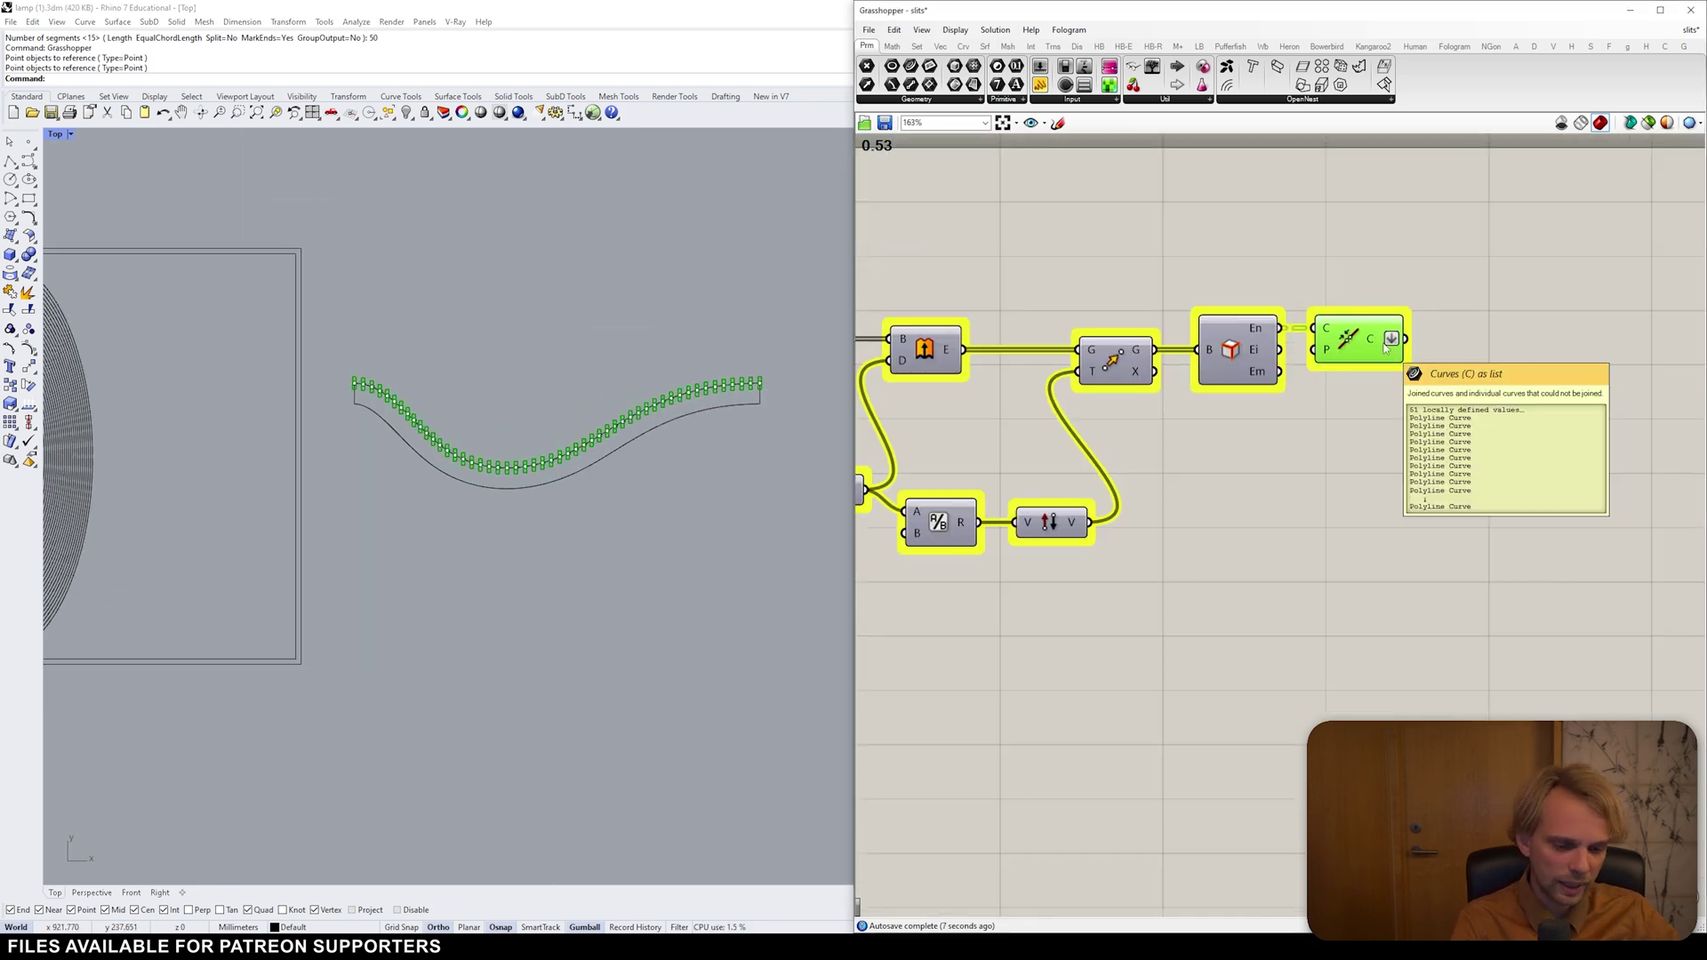
- Select the final components of the slot chain and hide Grasshopper to view the slits in Rhino
right_drag(1183, 448, 1289, 440)
drag(1529, 396, 1223, 288)
middle_click(1223, 288)
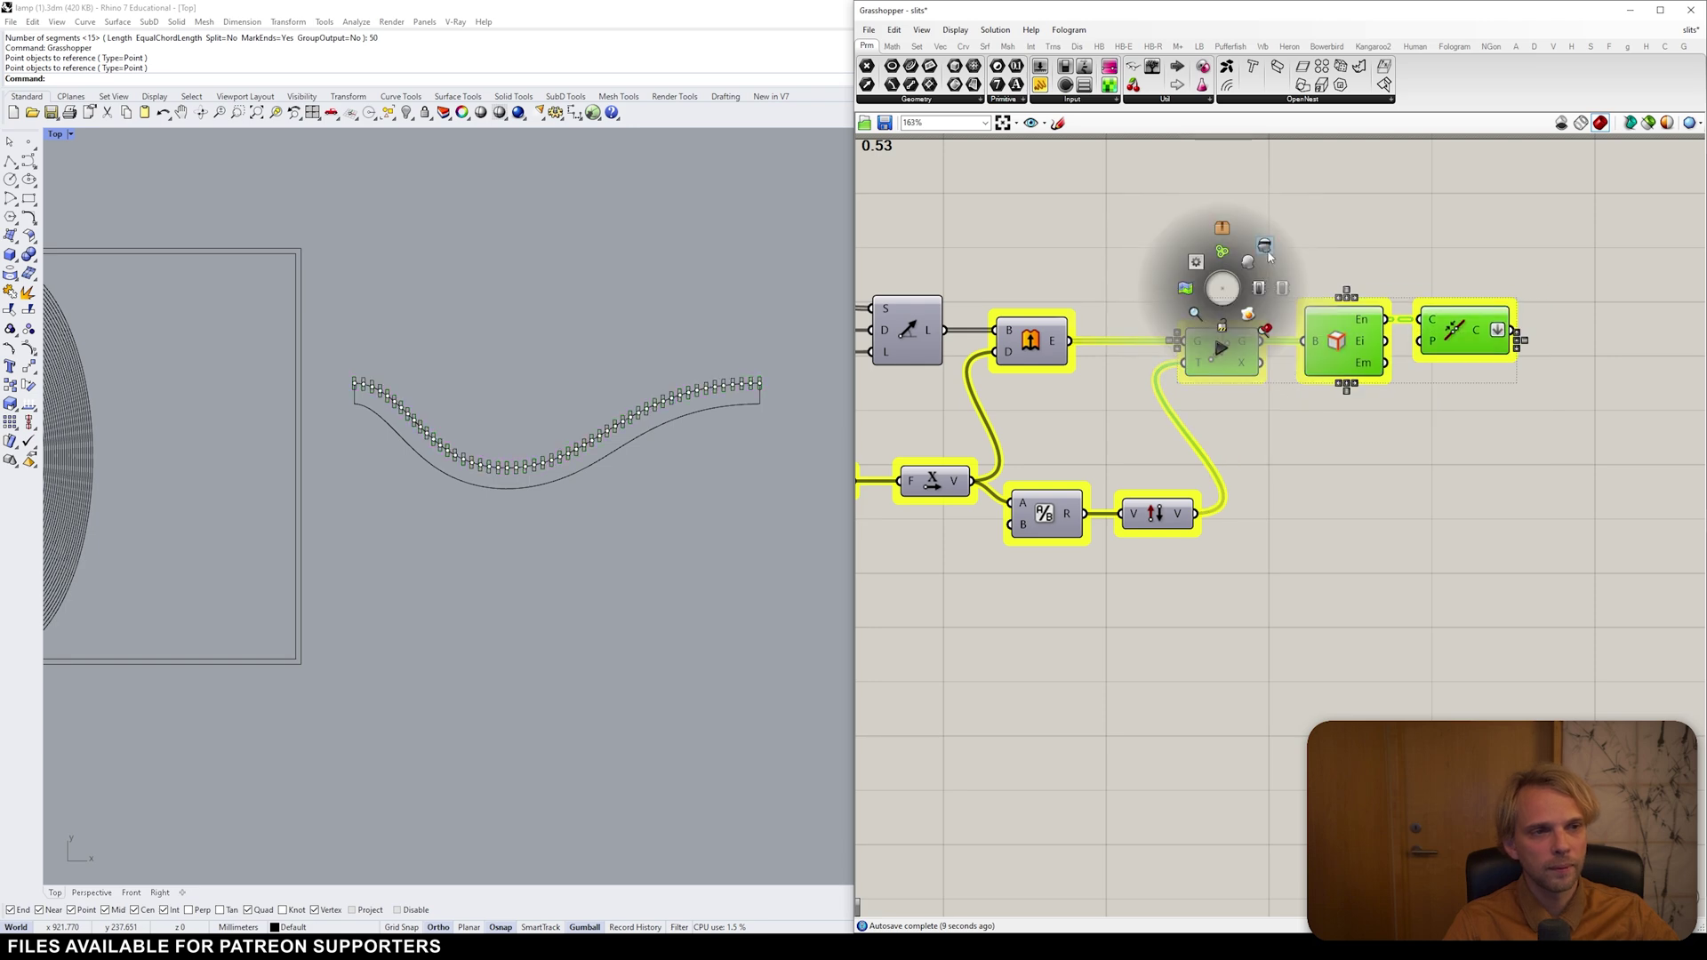
click(1630, 10)
scroll(545, 343, up, 3)
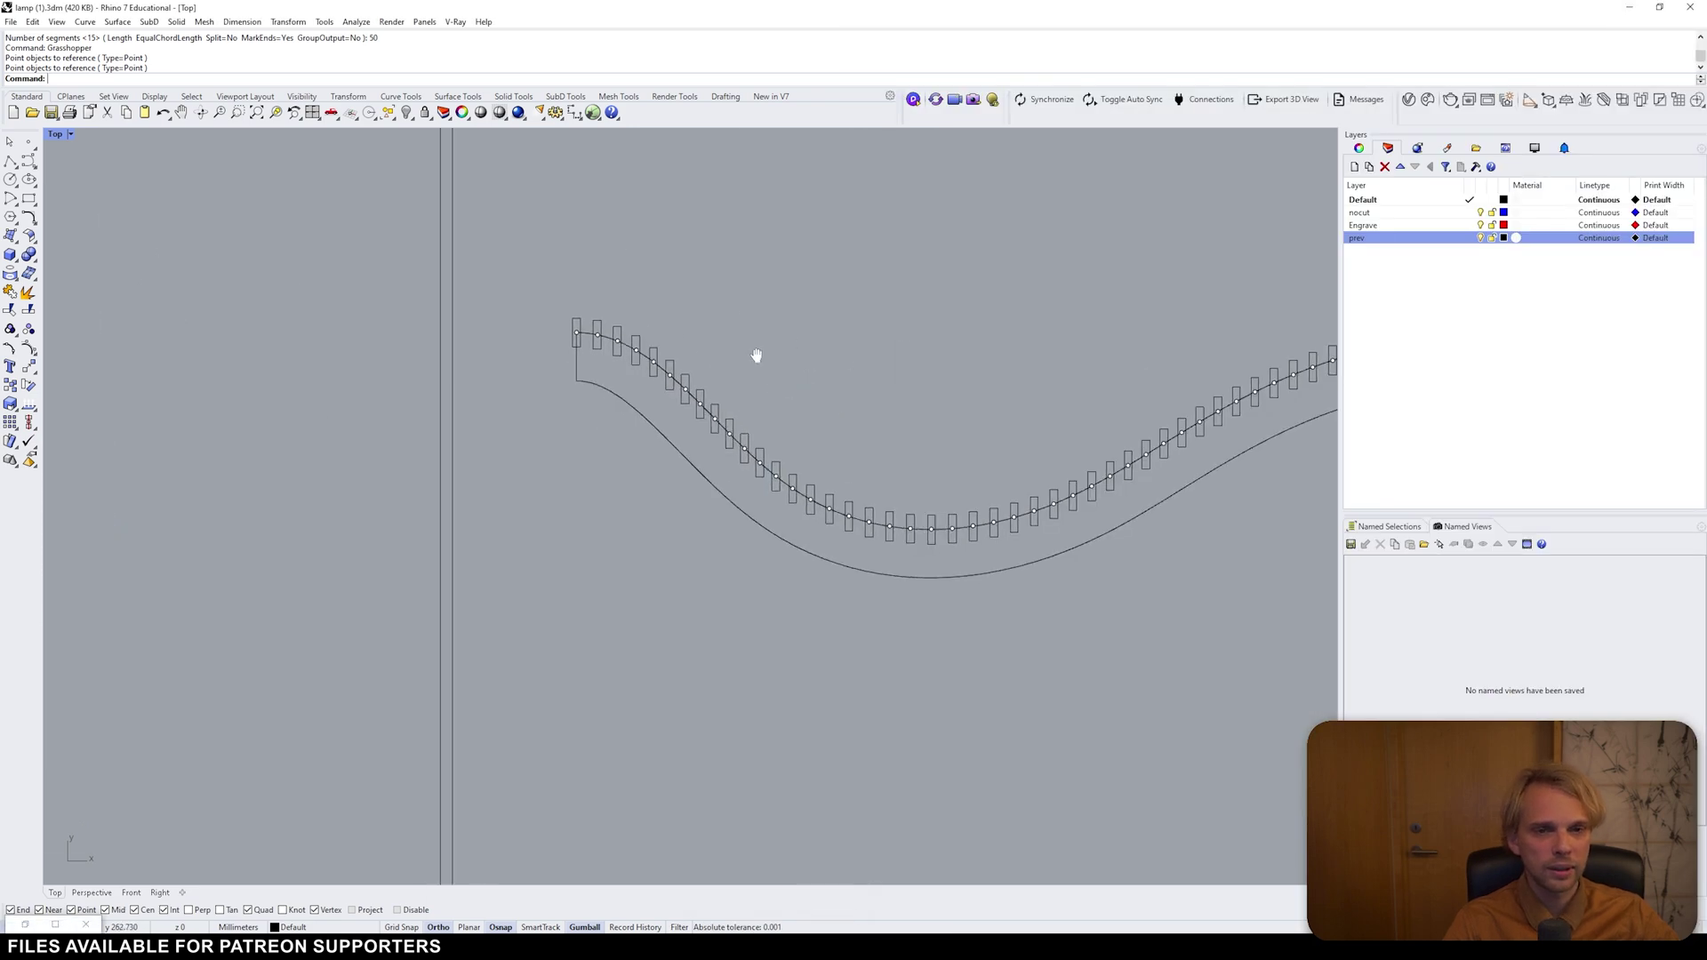
scroll(387, 320, up, 3)
scroll(386, 320, up, 3)
- Move the first slot rectangle from its bottom-left corner so it sits flush with the curve start
click(478, 298)
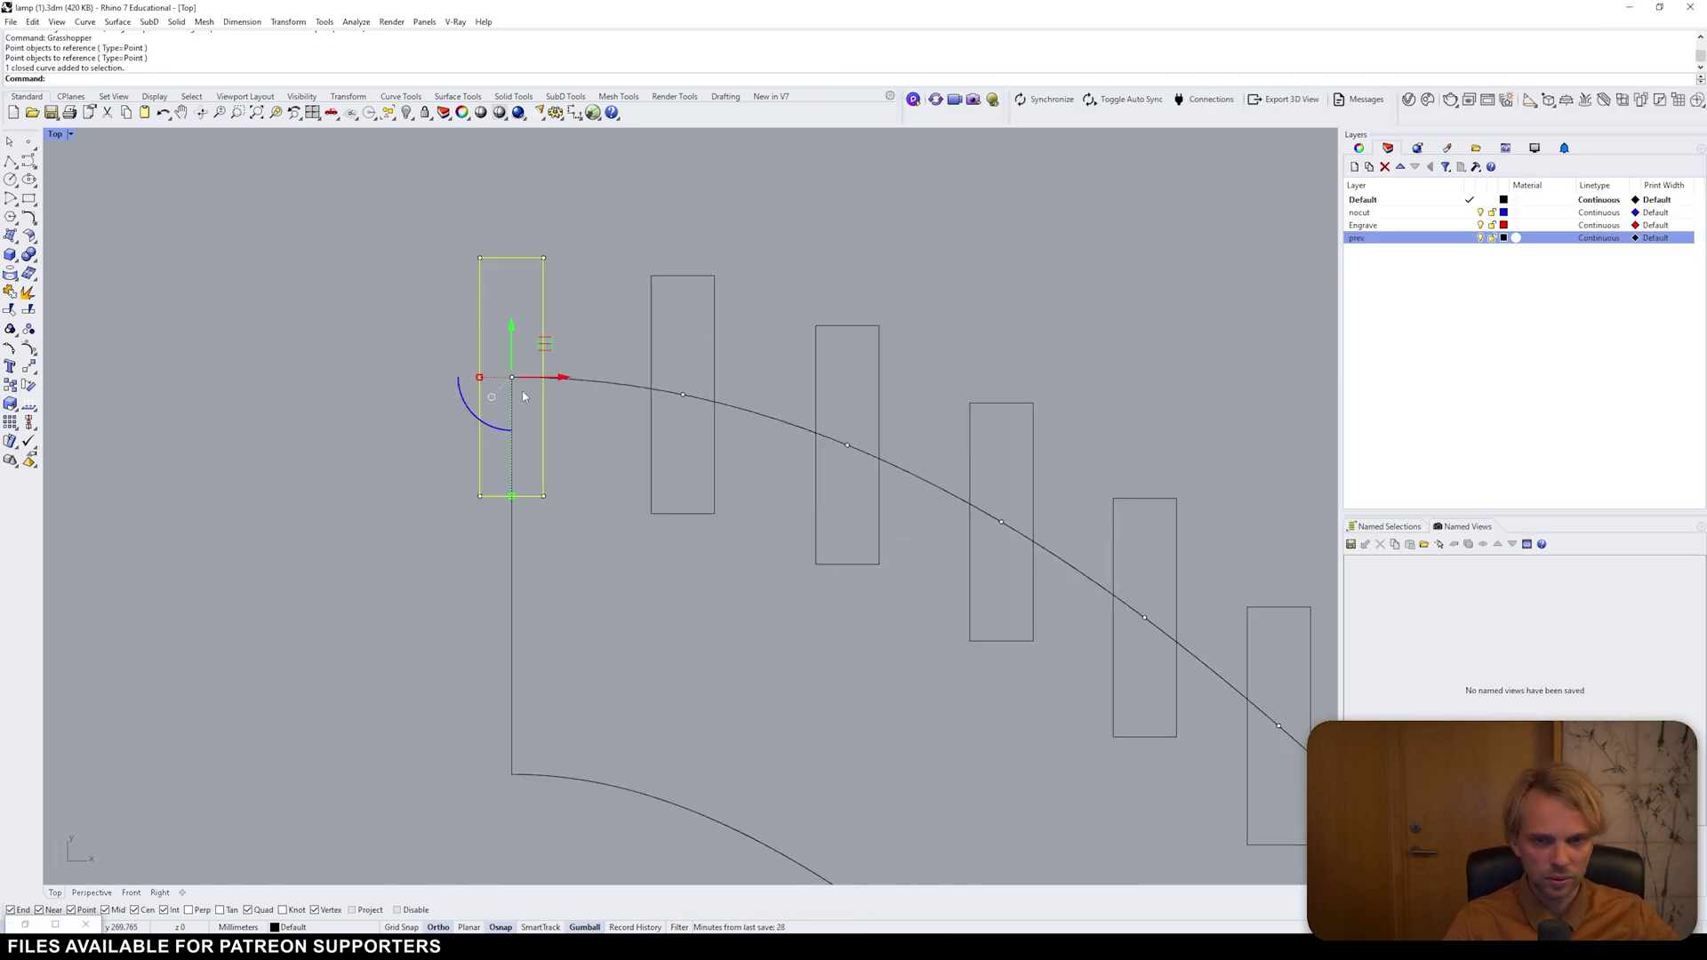
drag(534, 377, 569, 382)
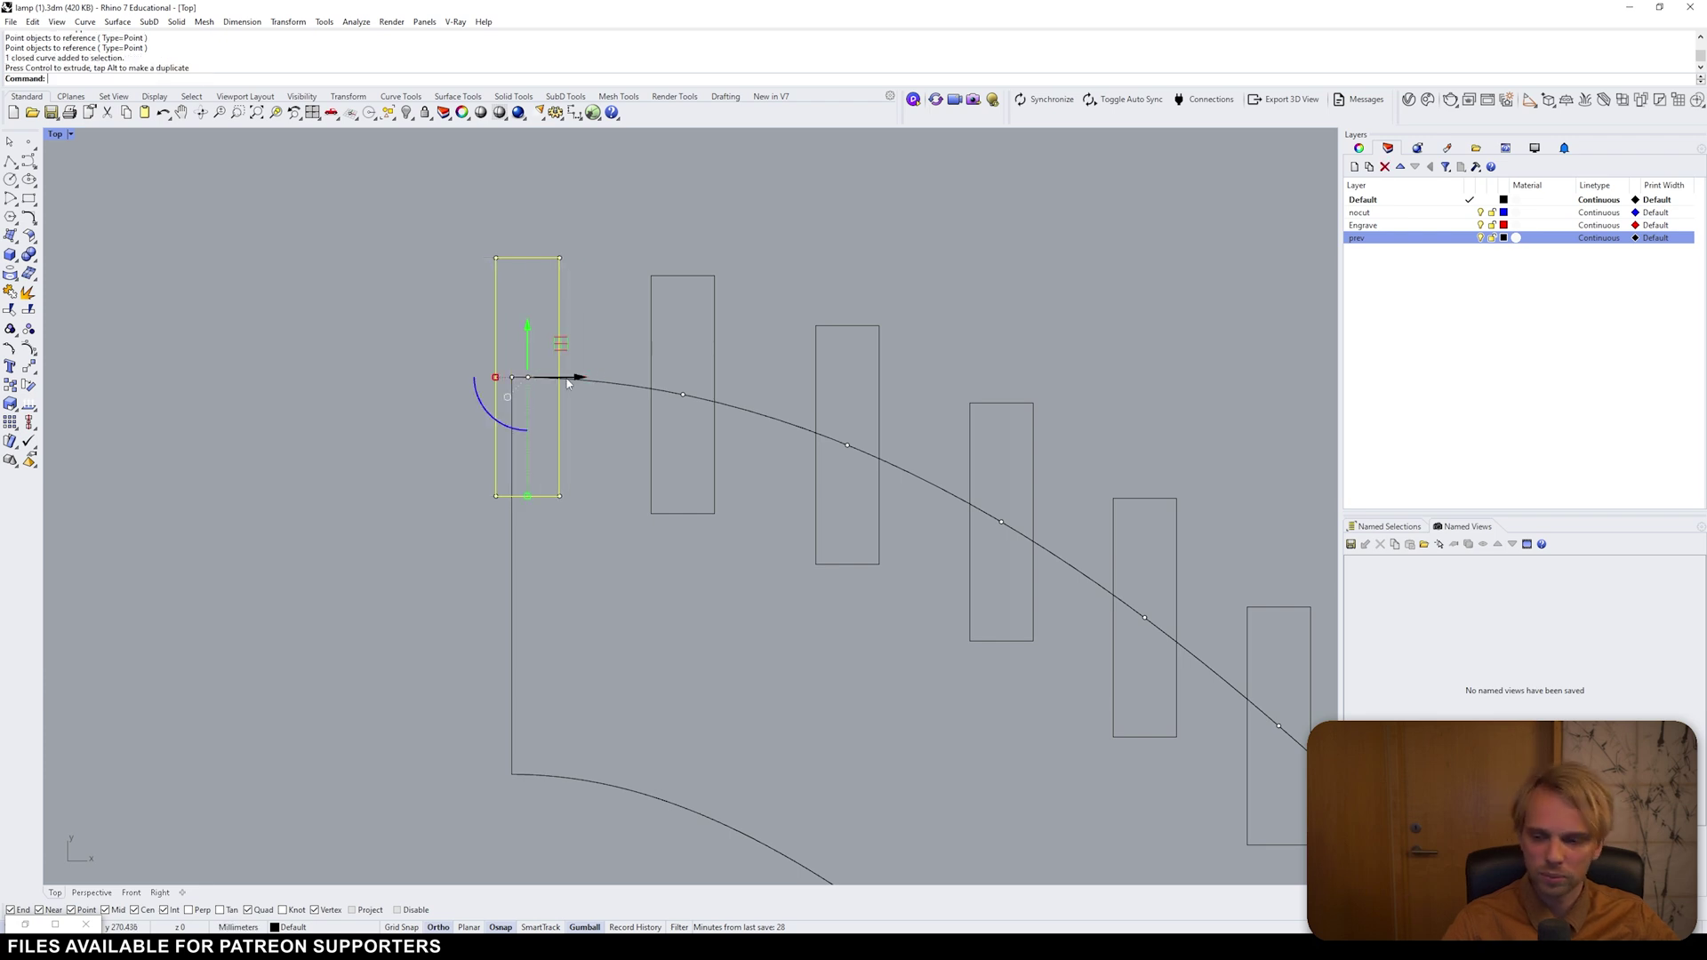
key(ctrl+z)
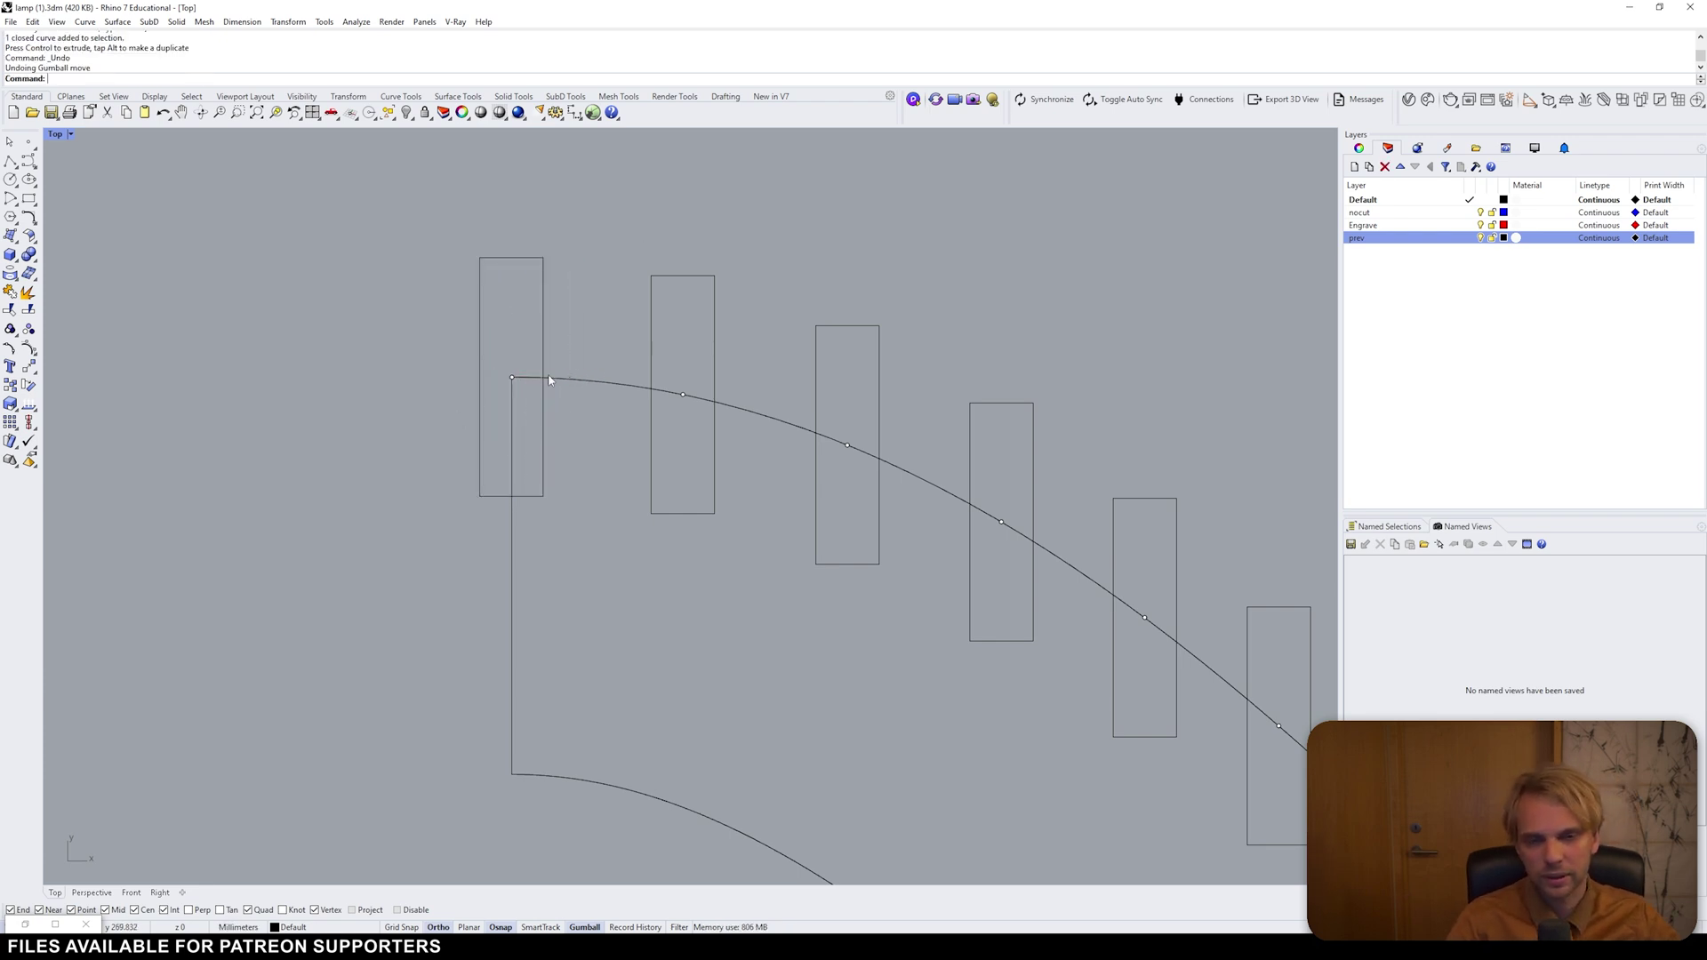
scroll(473, 263, down, 5)
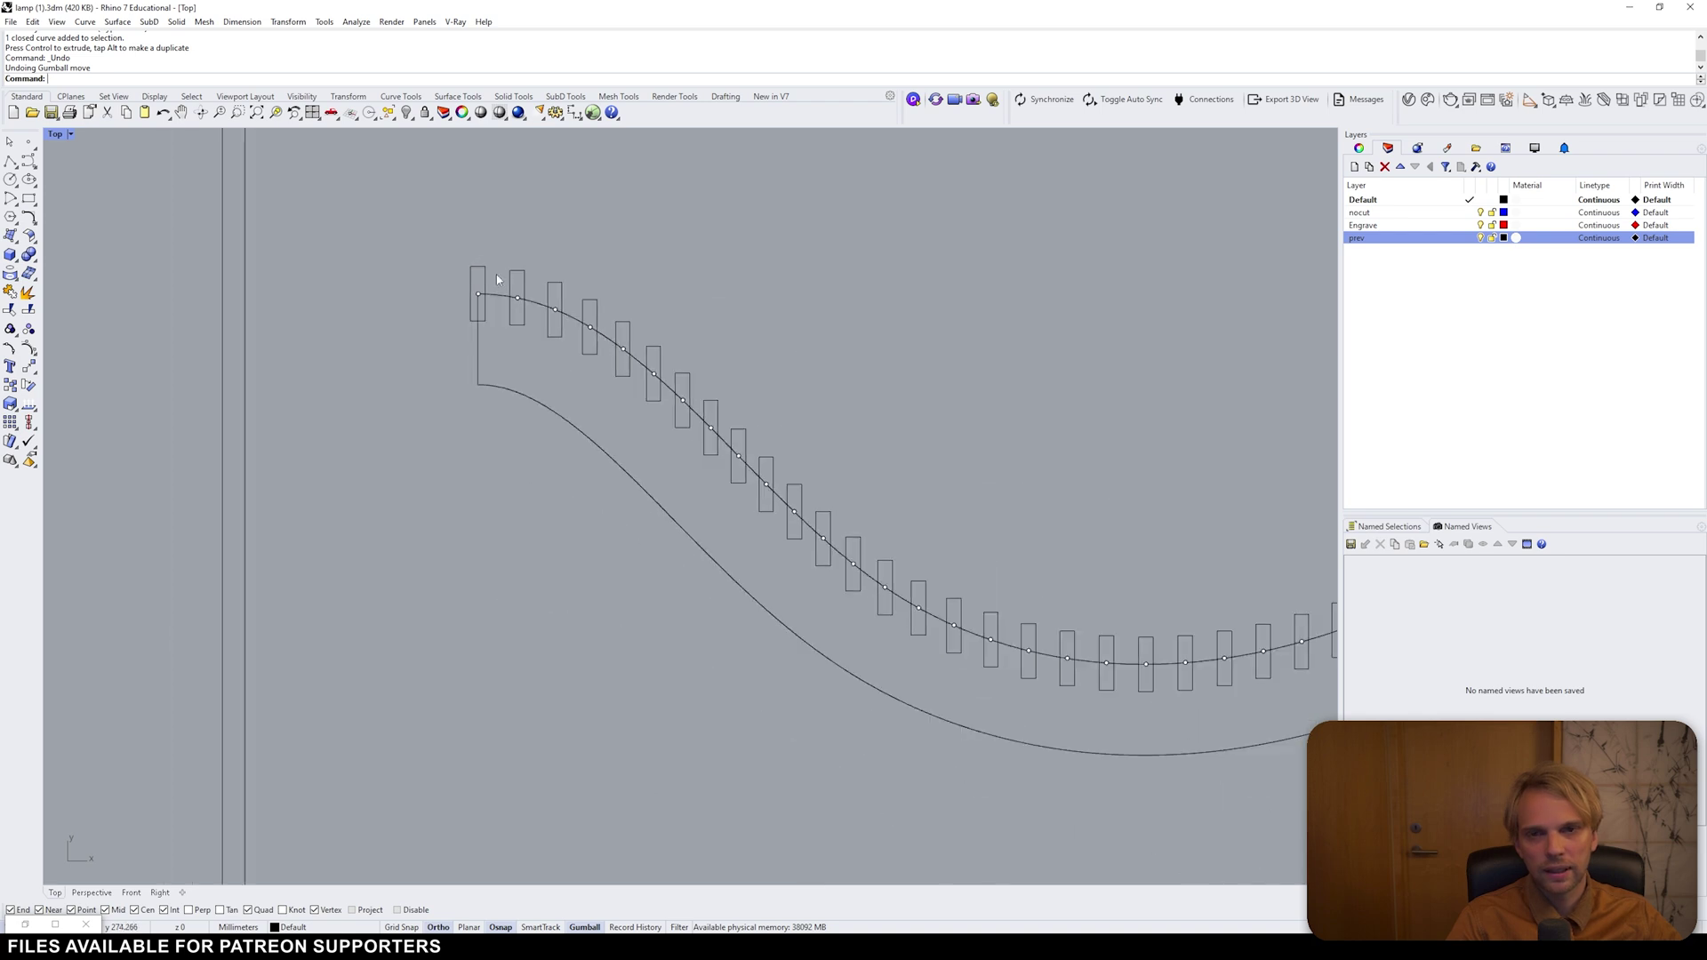
scroll(479, 320, up, 5)
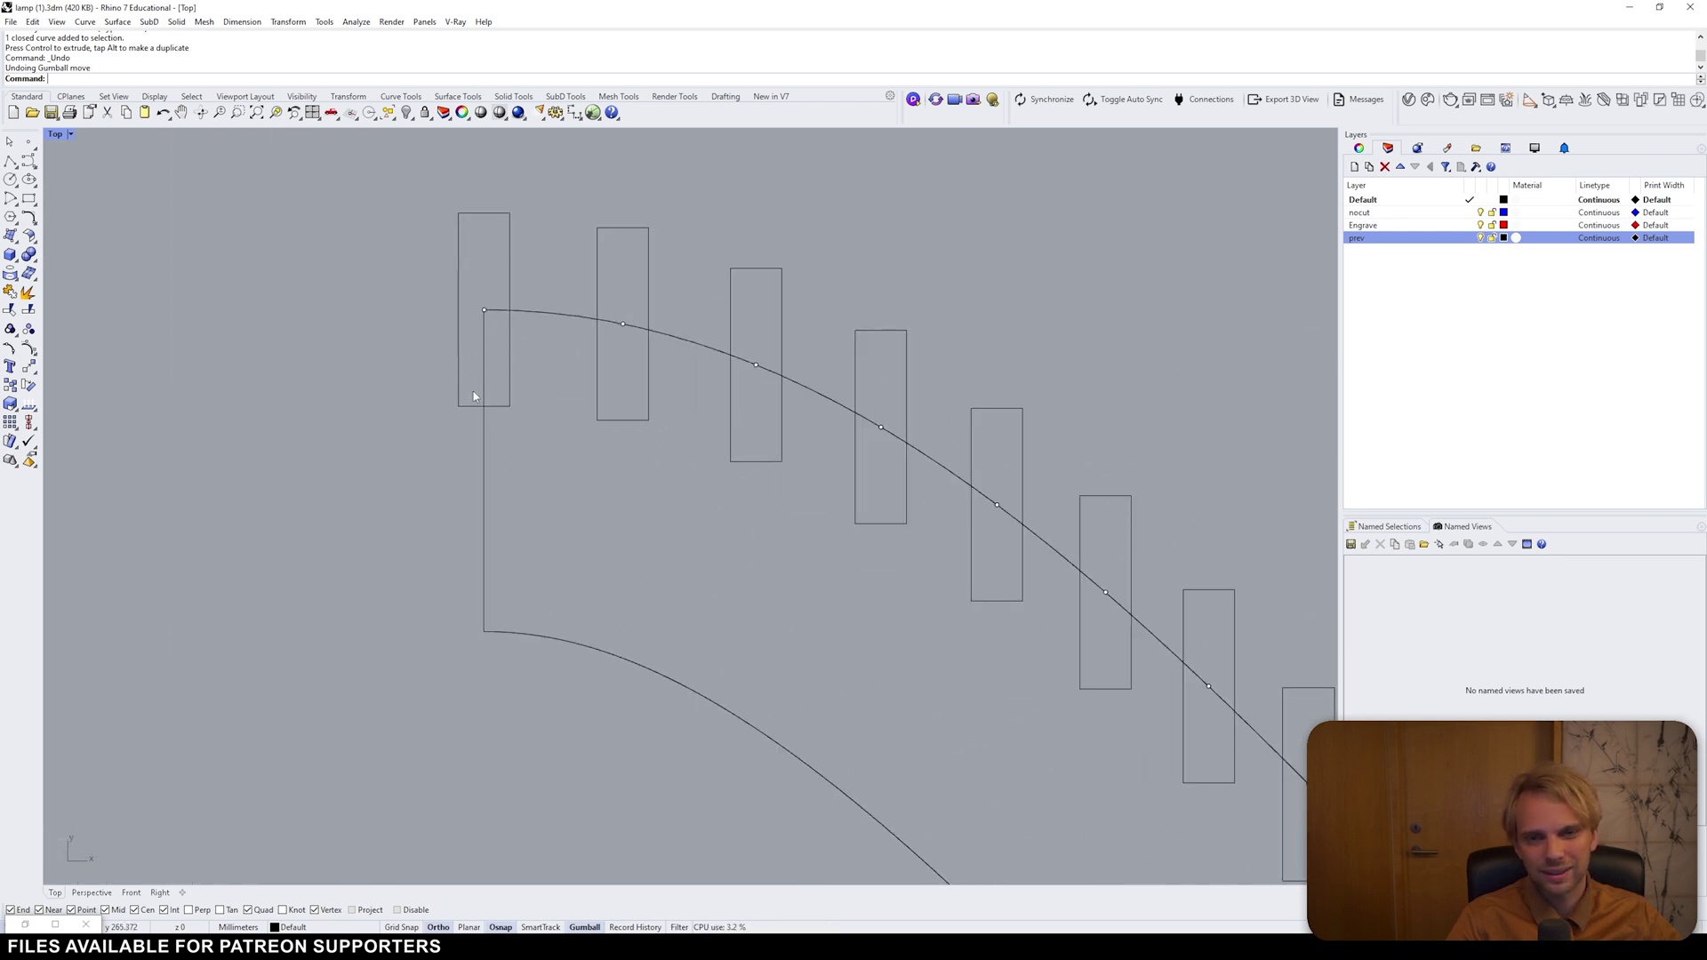
click(456, 380)
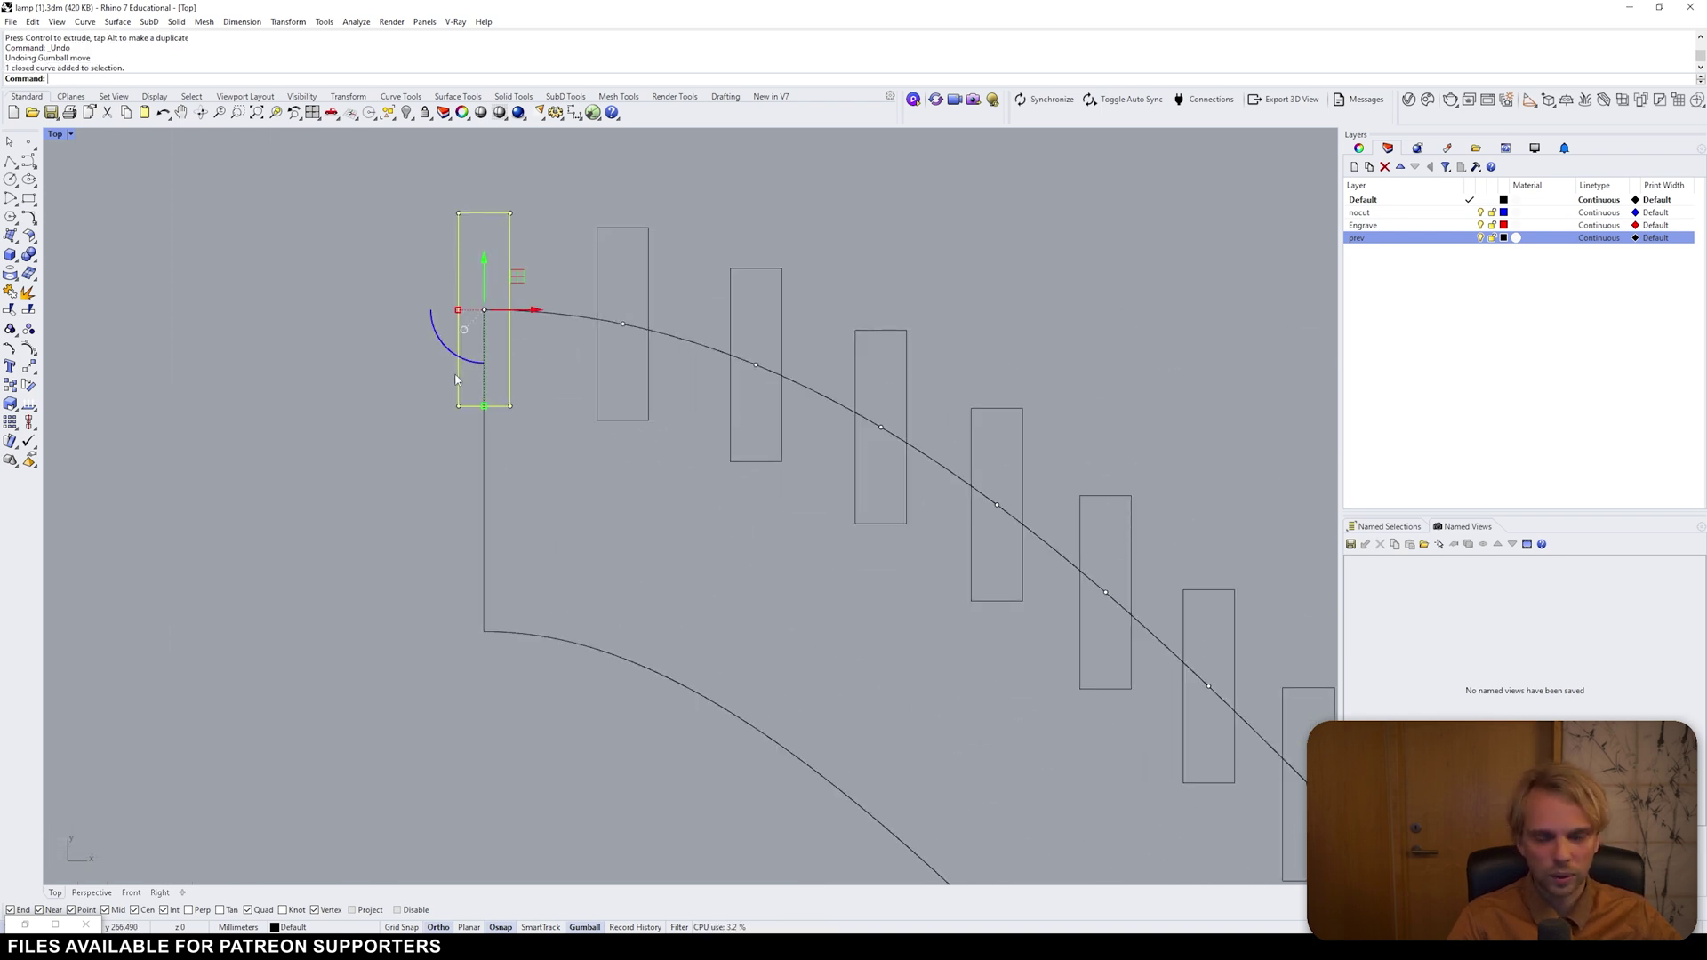
text(M)
key(Return)
click(459, 407)
click(484, 406)
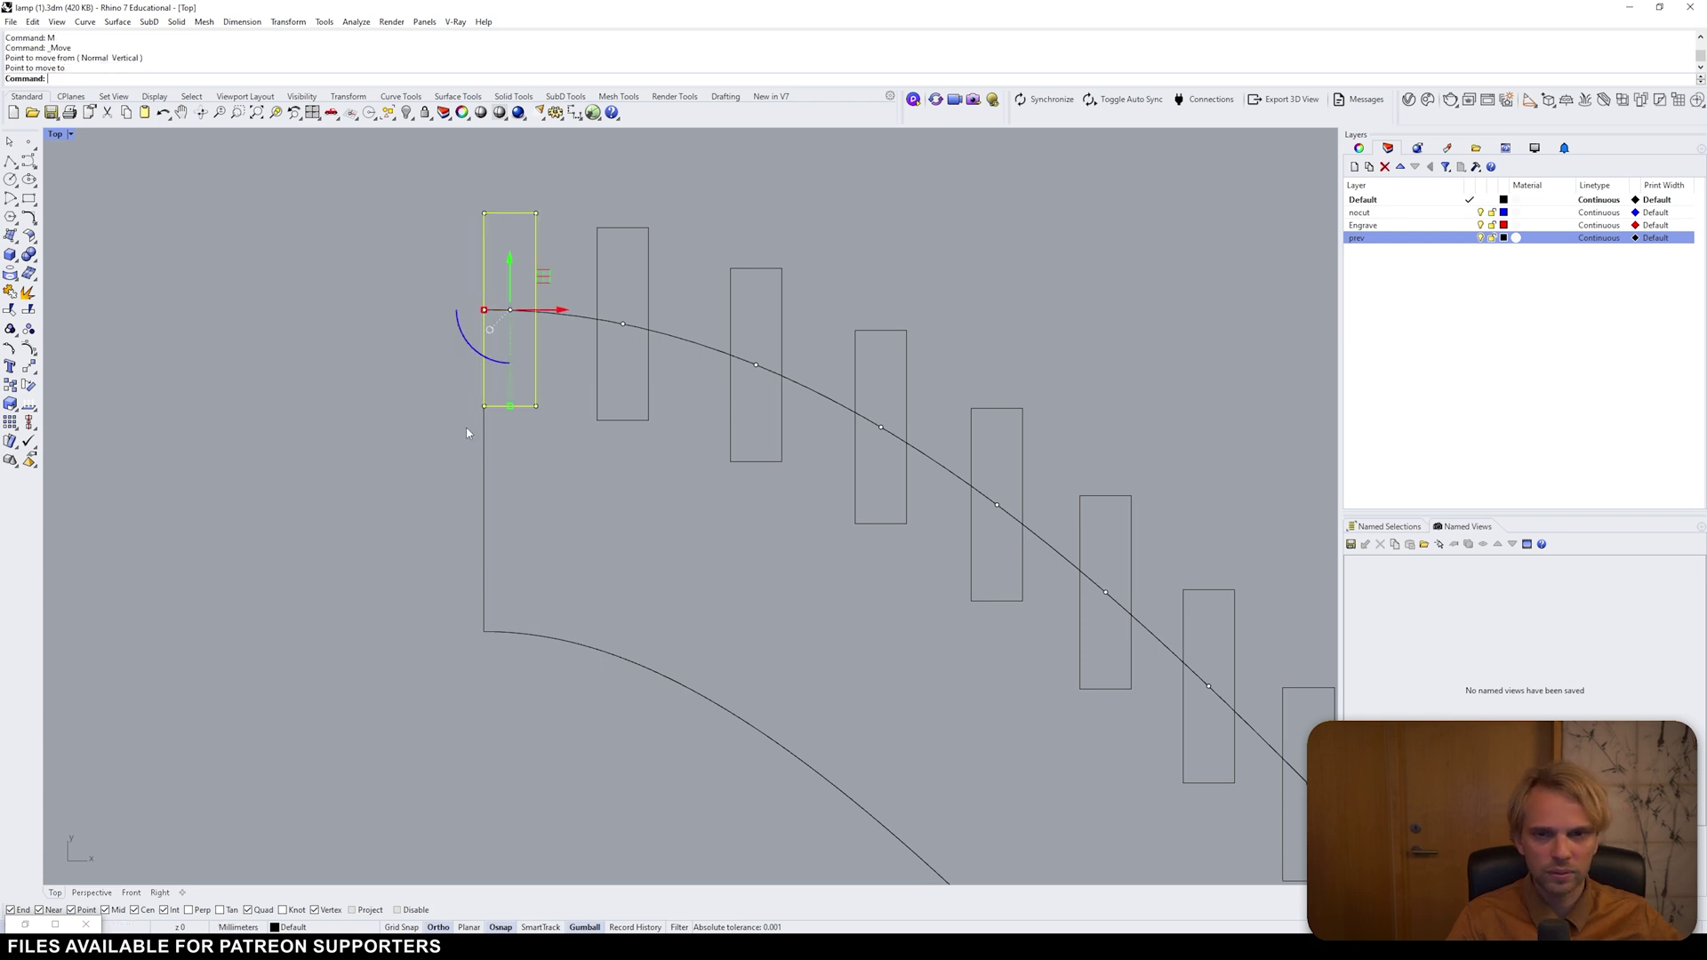
key(Escape)
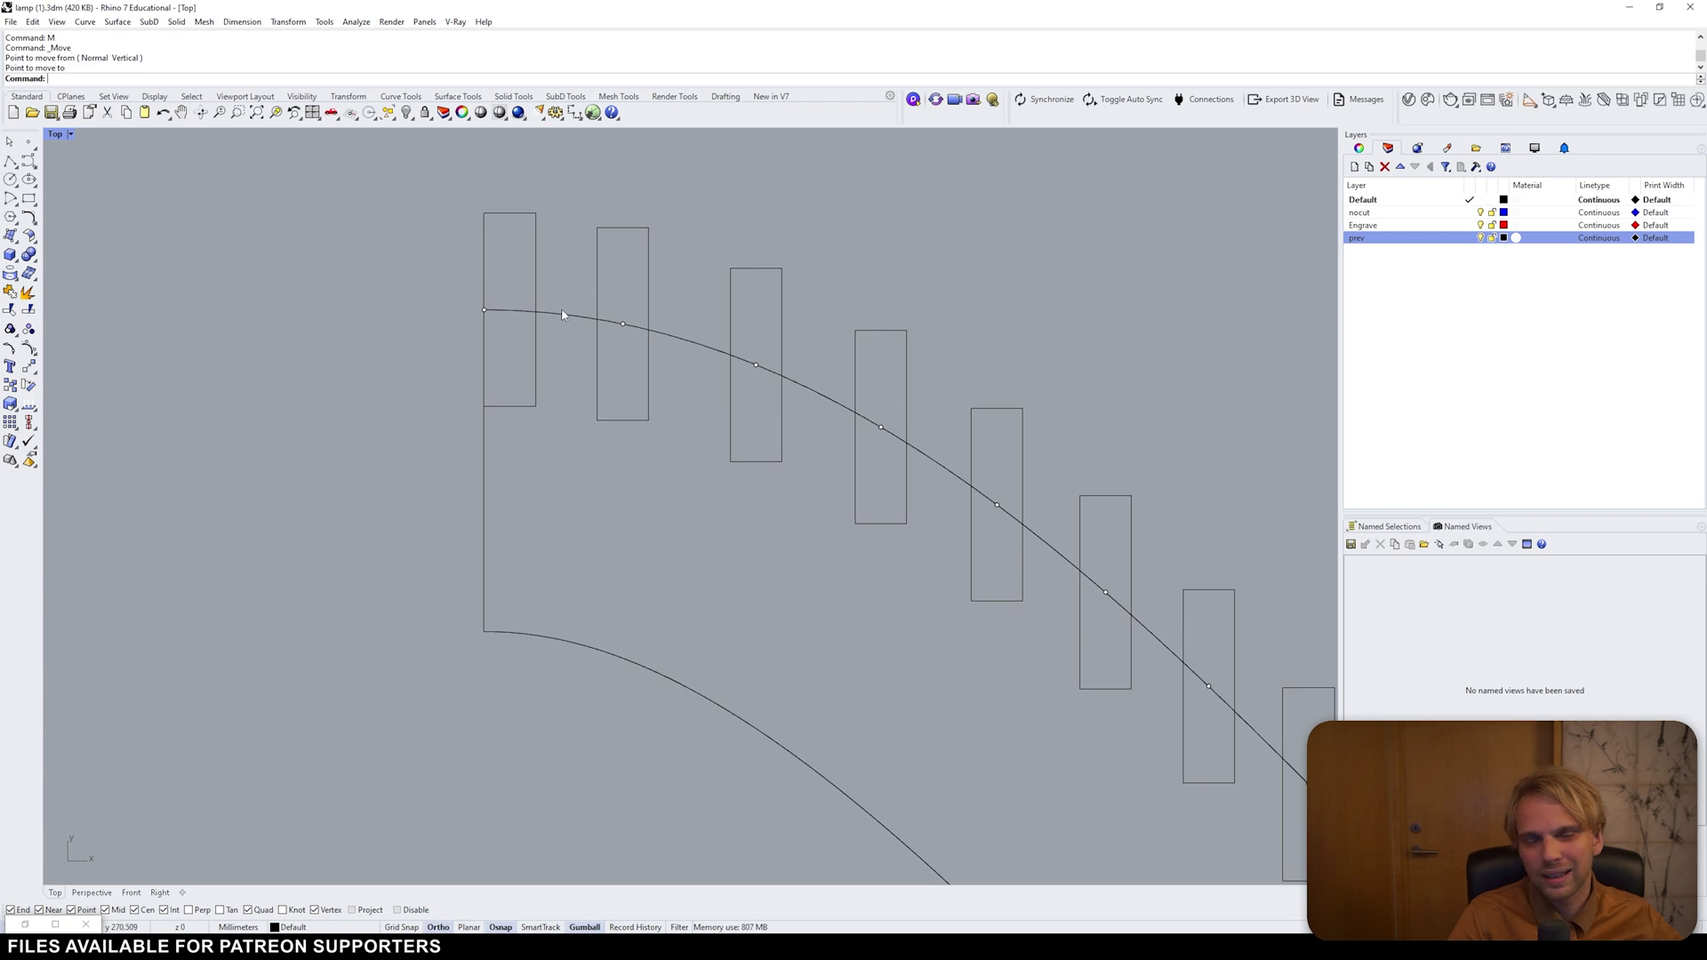
- Move the last slot rectangle so its right edge meets the curve end
scroll(391, 372, down, 5)
right_drag(1218, 427, 760, 424)
scroll(412, 430, up, 5)
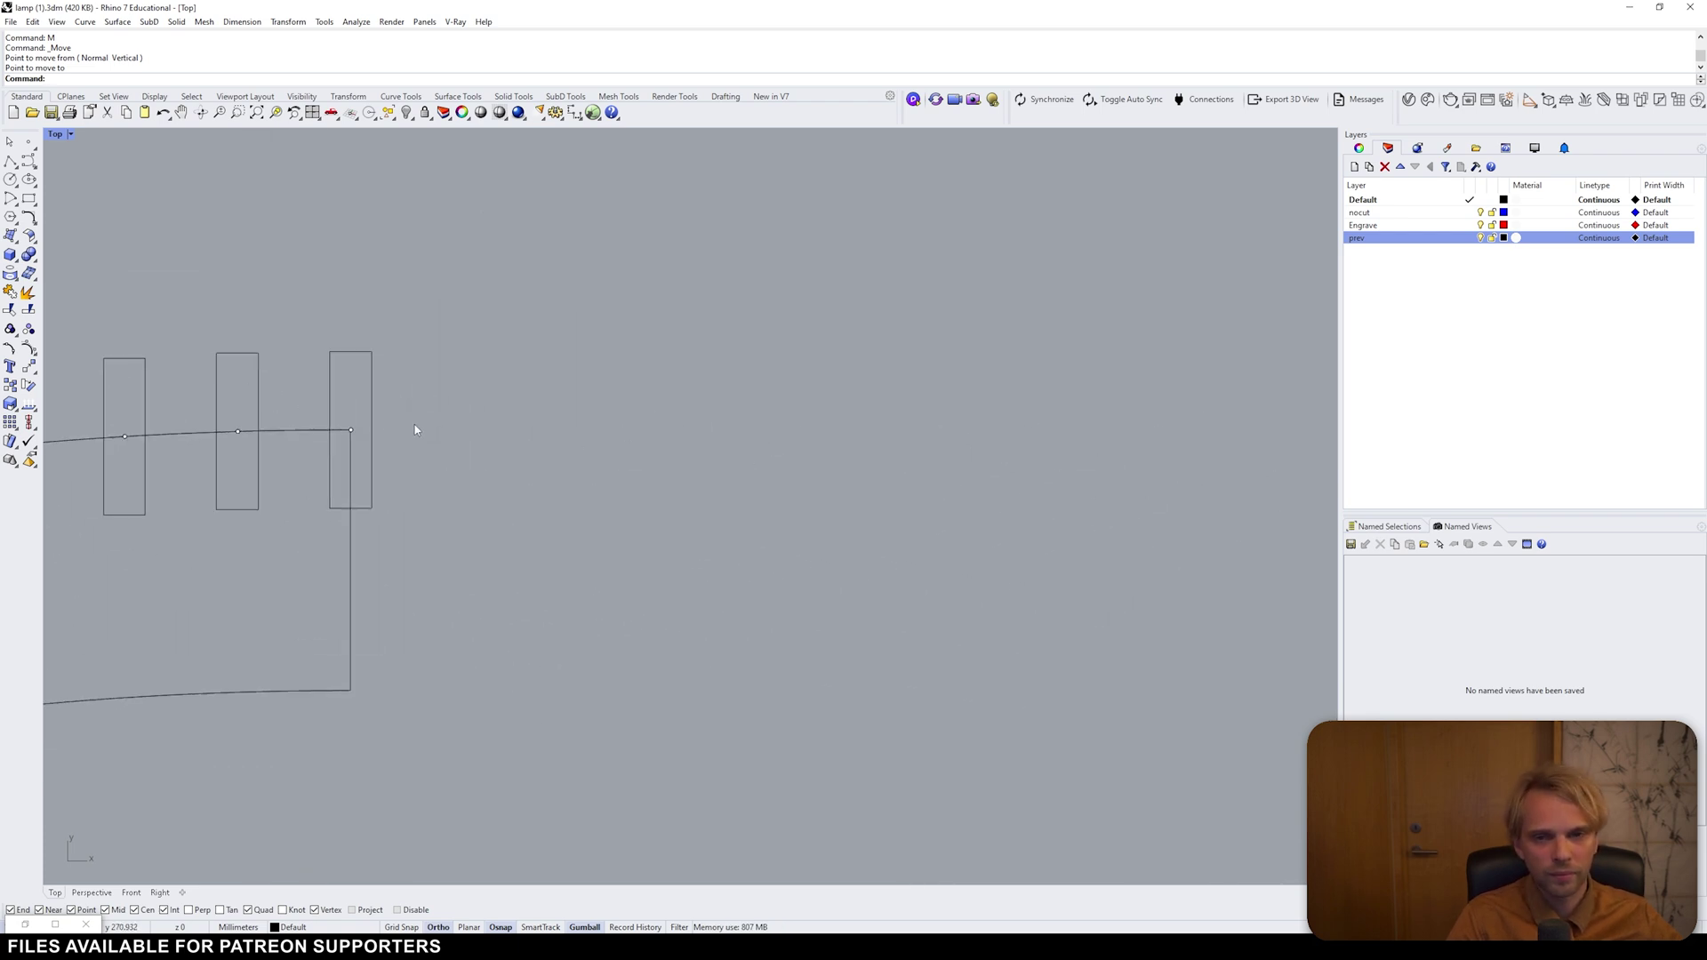
click(372, 408)
text(M)
key(Return)
click(371, 508)
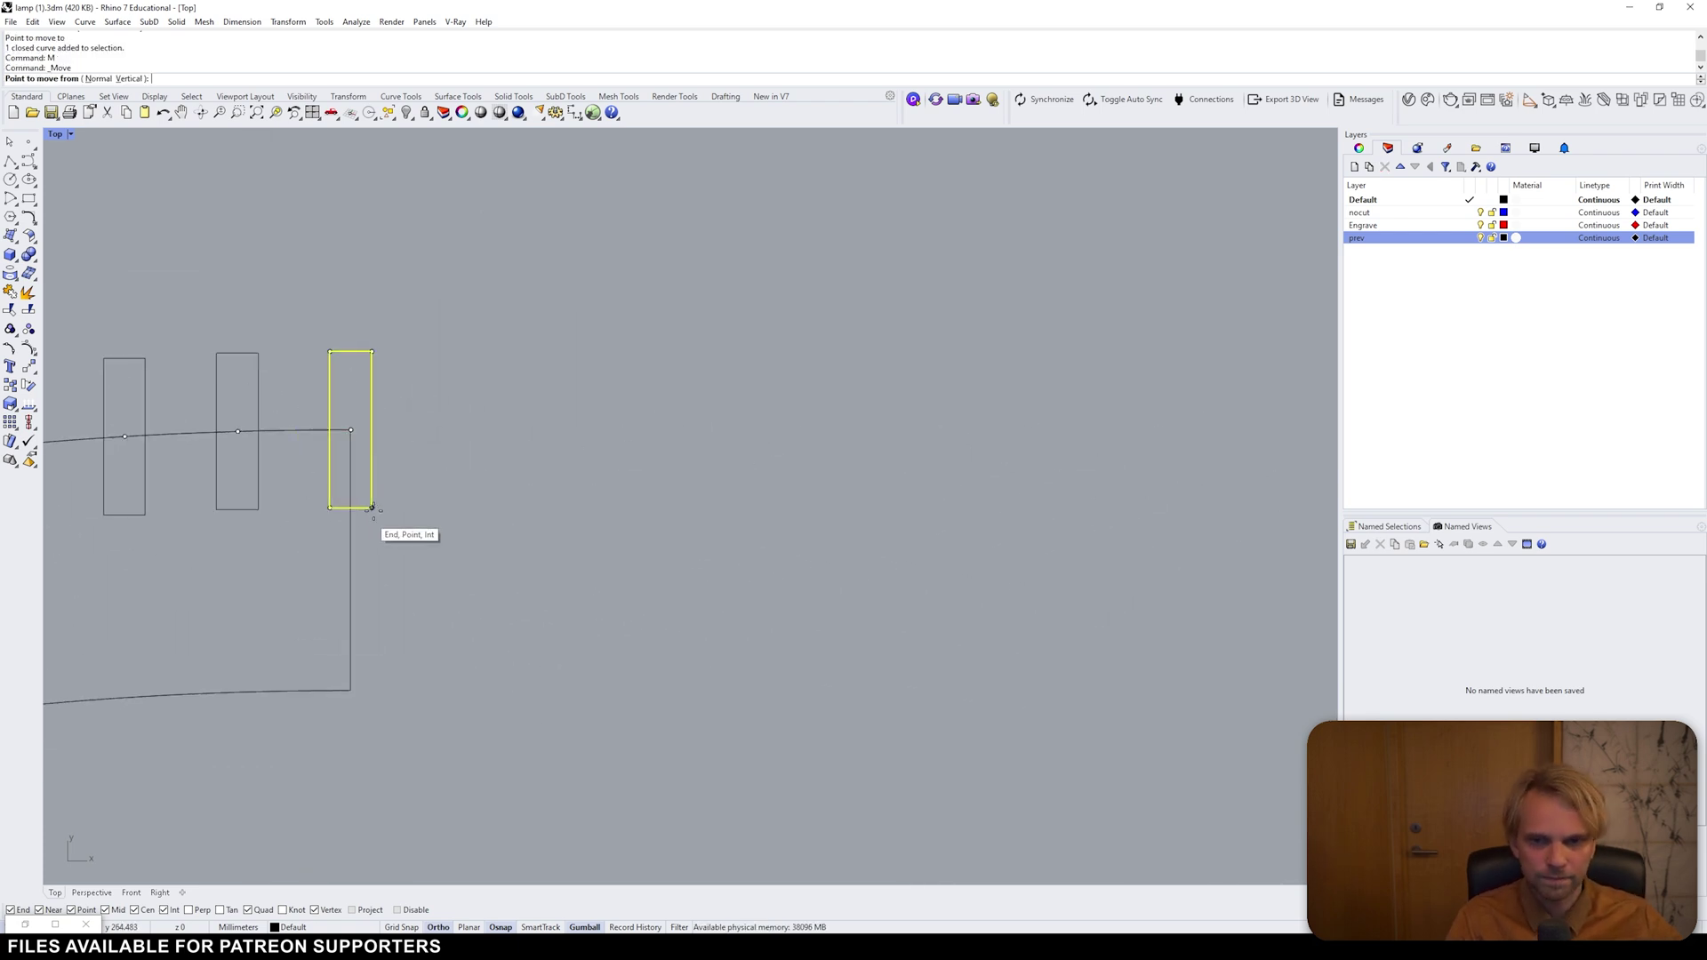
click(350, 507)
scroll(352, 535, down, 3)
scroll(351, 534, down, 4)
- Merge the spine outline and all slot rectangles with CurveBoolean, keeping the slotted spine region
right_drag(563, 647, 742, 653)
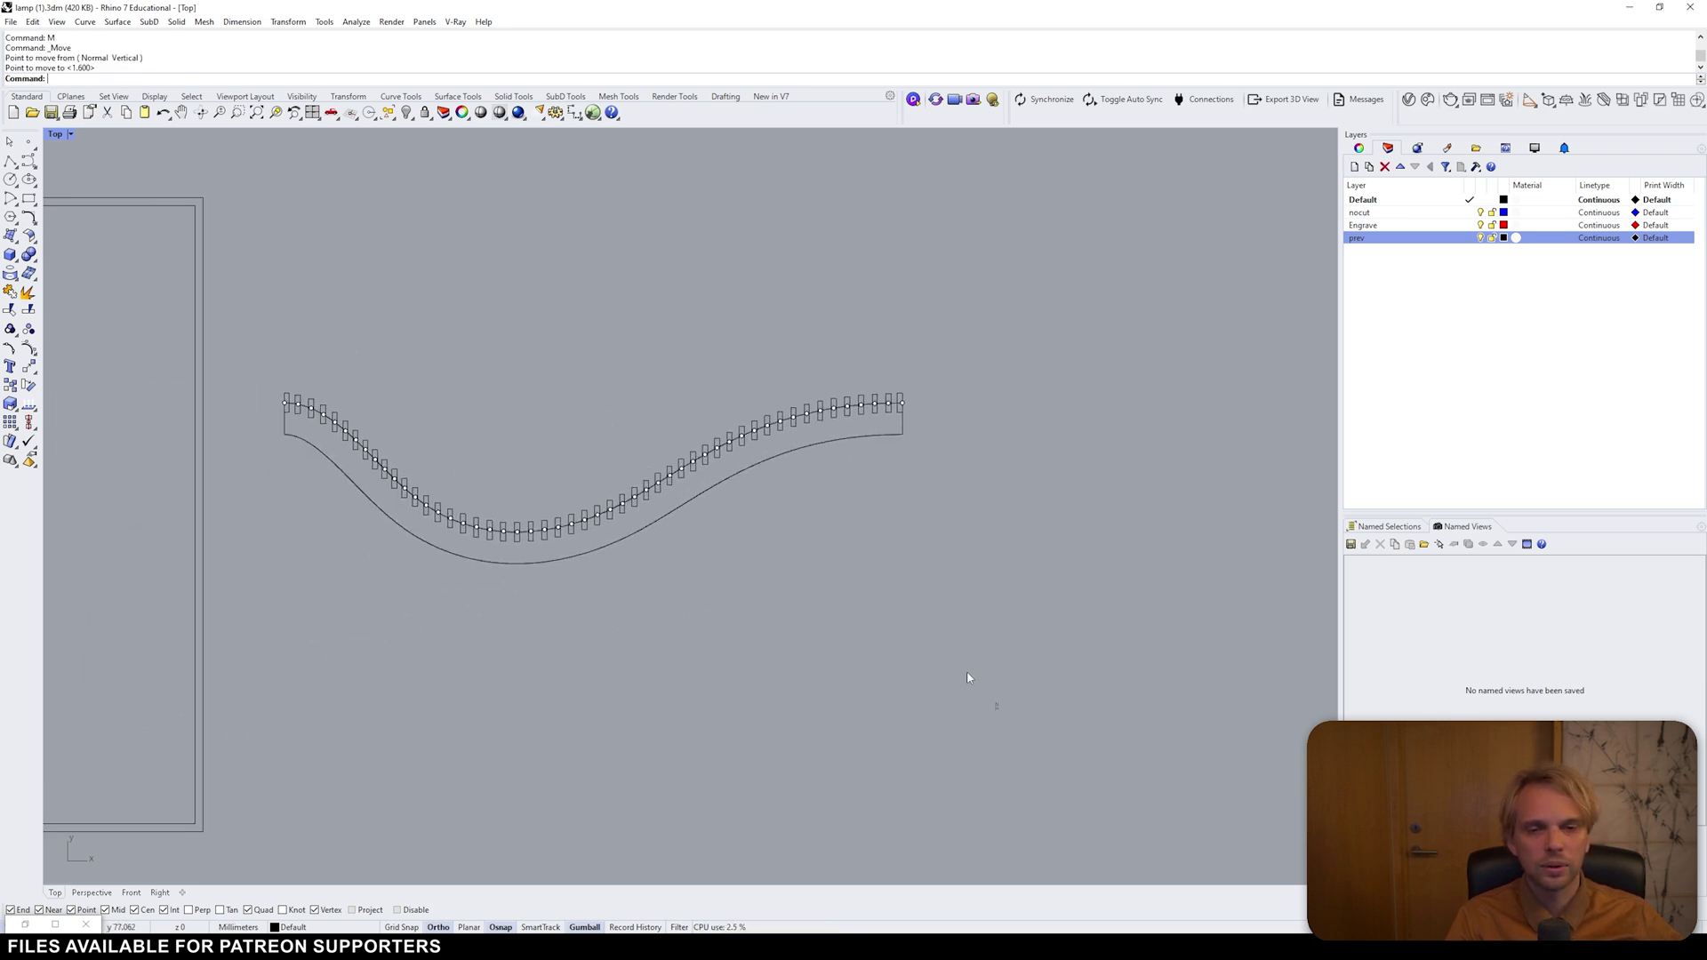
drag(997, 705, 238, 327)
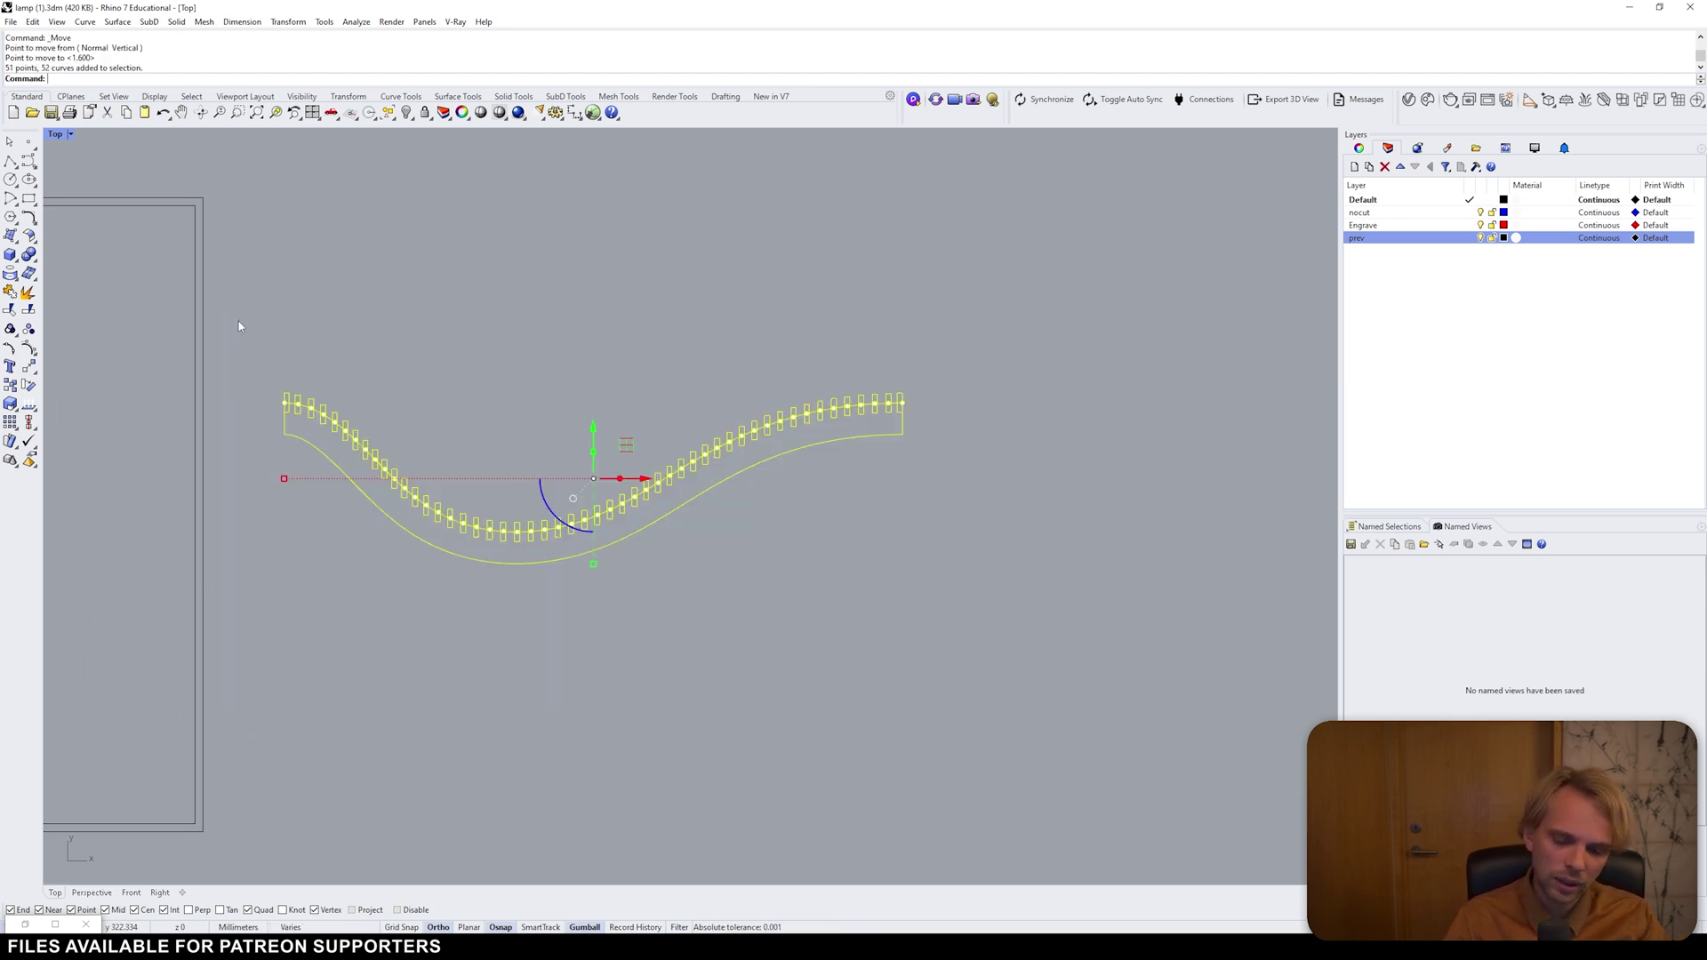
text(curve)
key(Return)
text(boo)
key(Return)
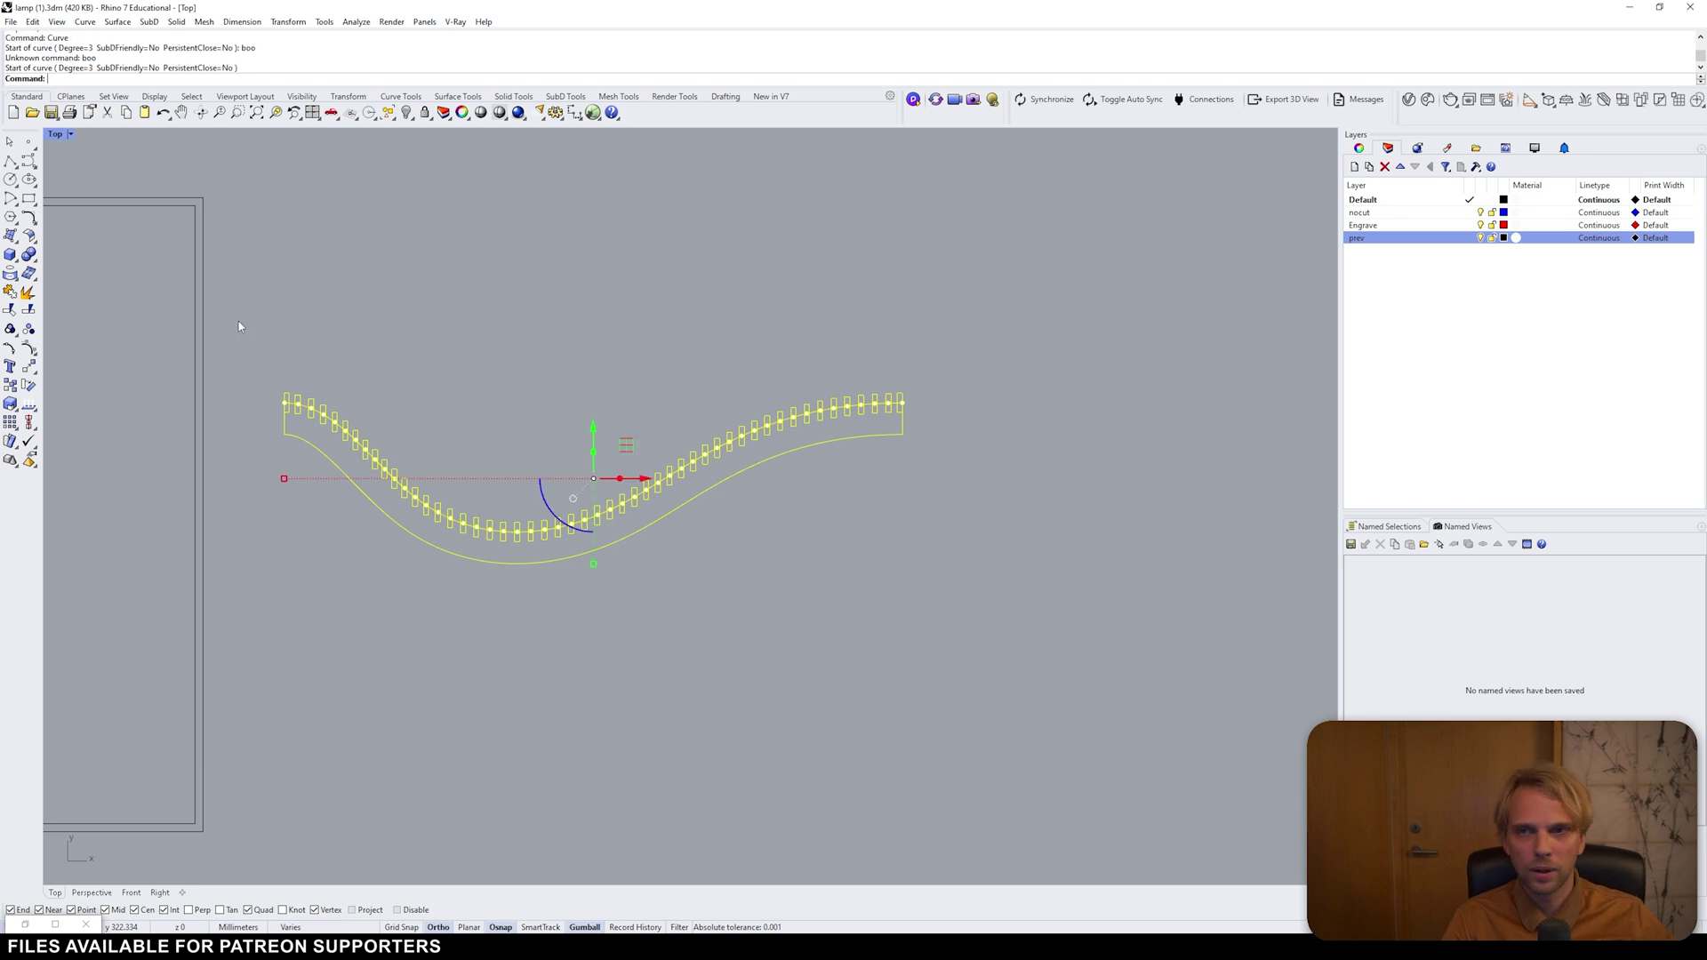
text(curveboolean)
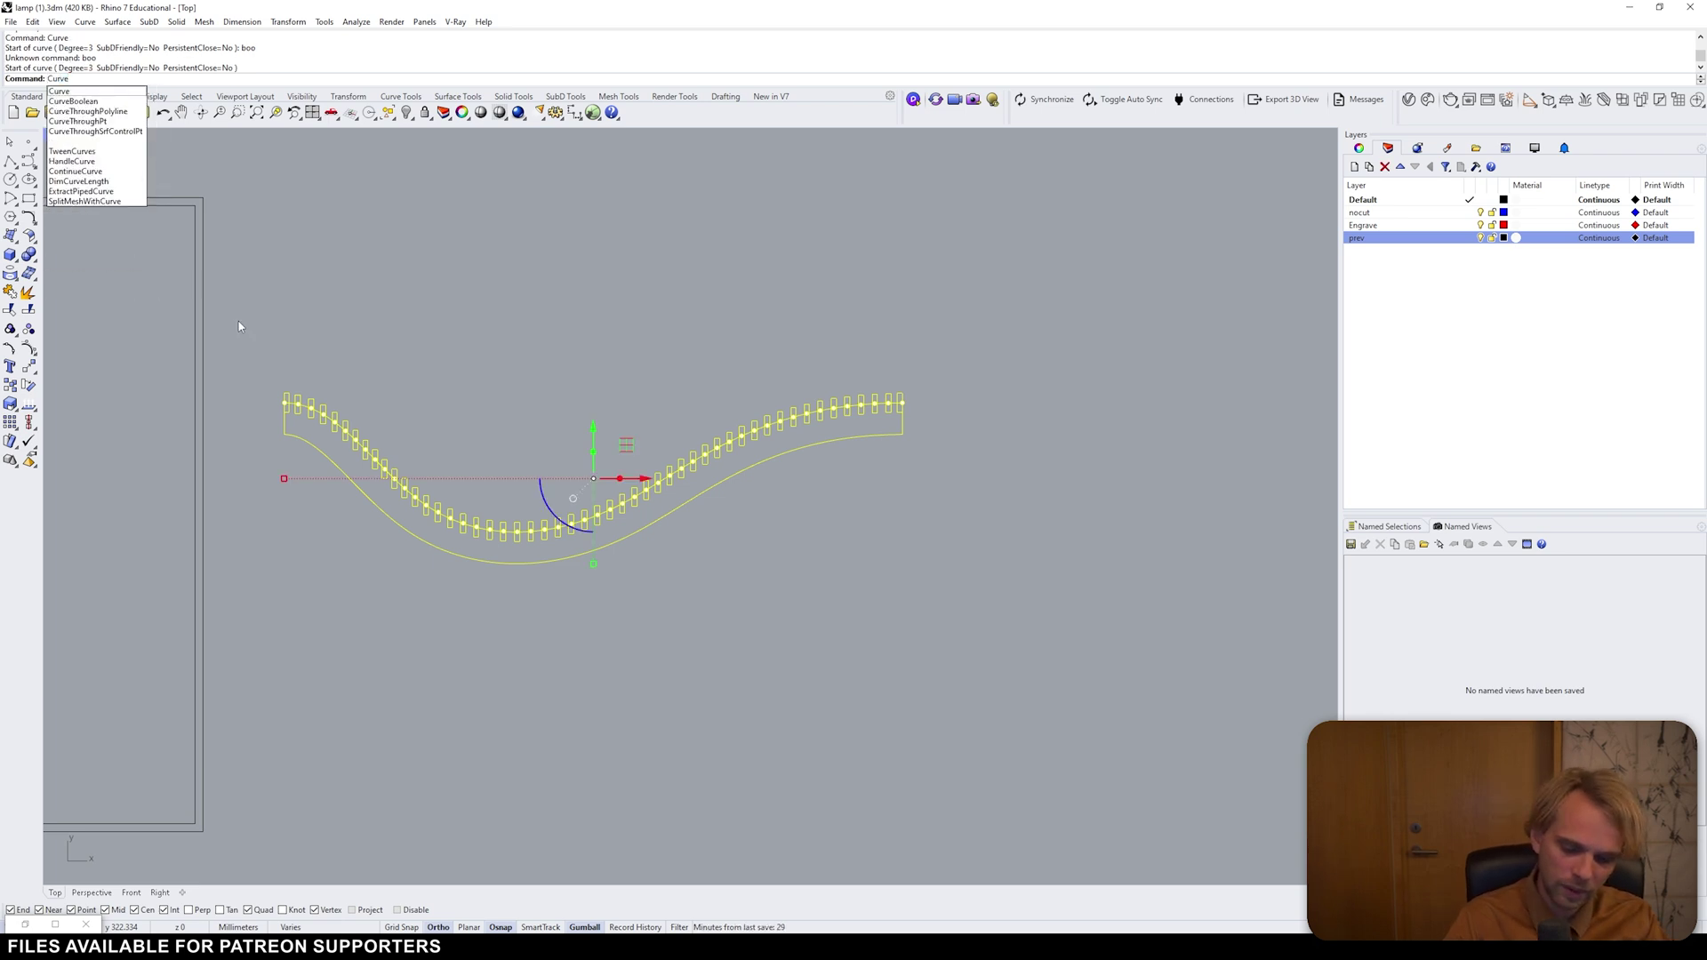
key(Return)
click(360, 477)
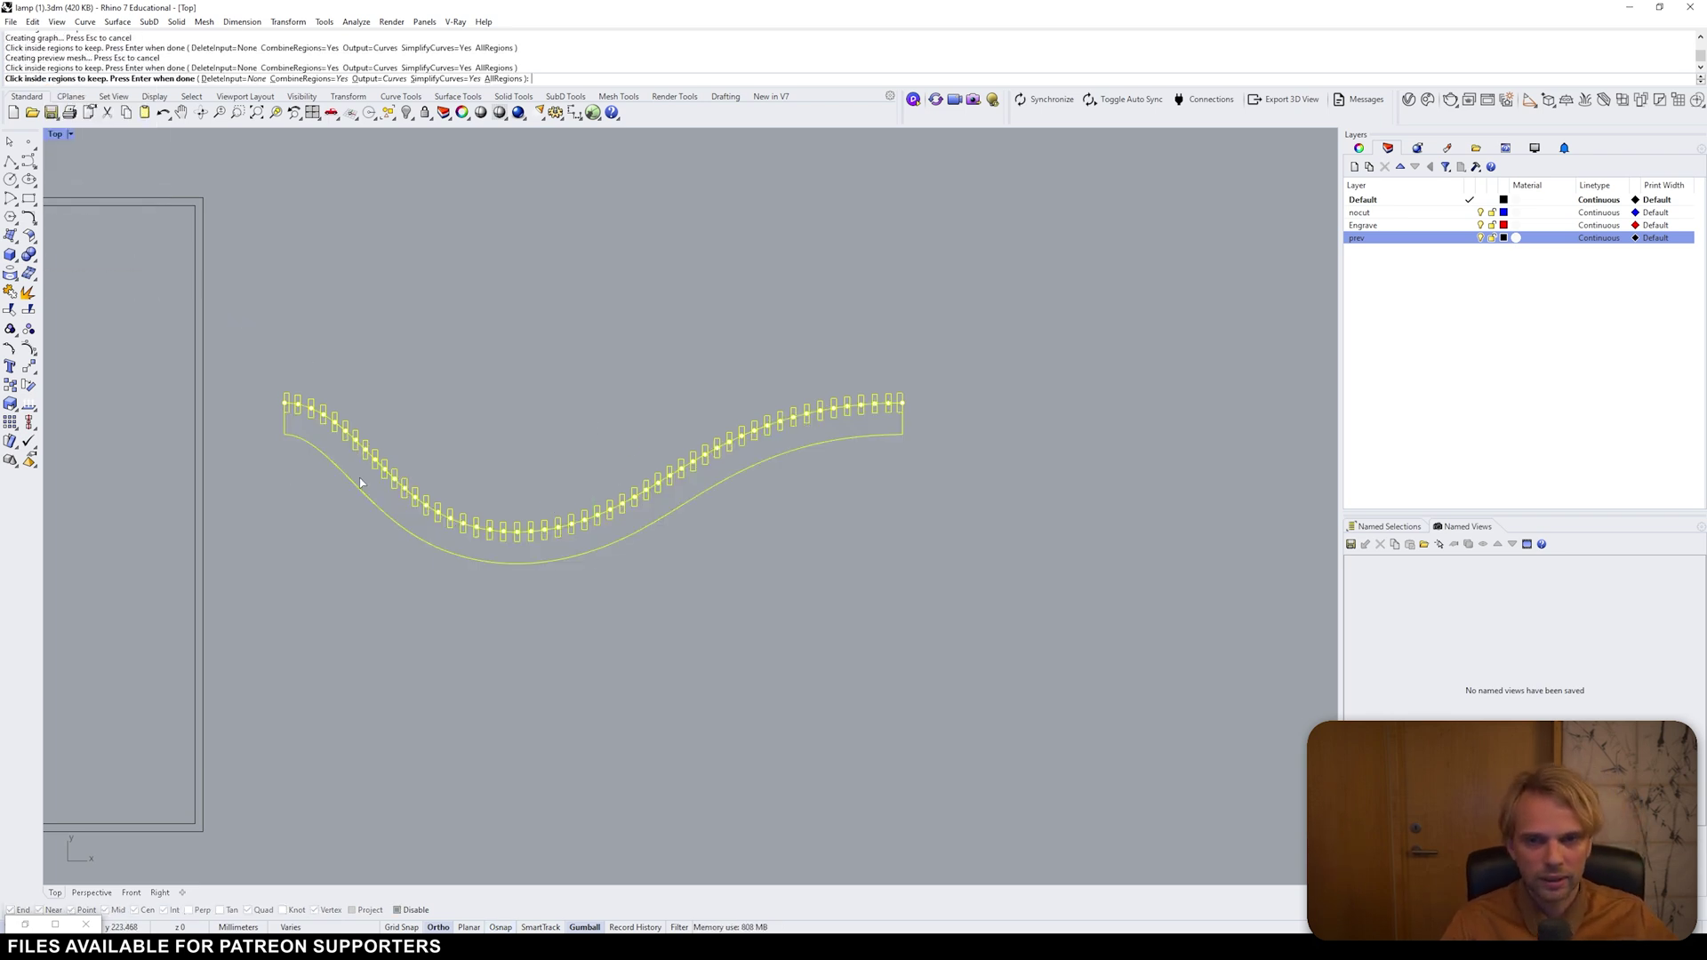
key(Return)
- Move the new toothed spine piece below the original
right_drag(666, 475, 745, 306)
drag(745, 306, 747, 489)
key(Escape)
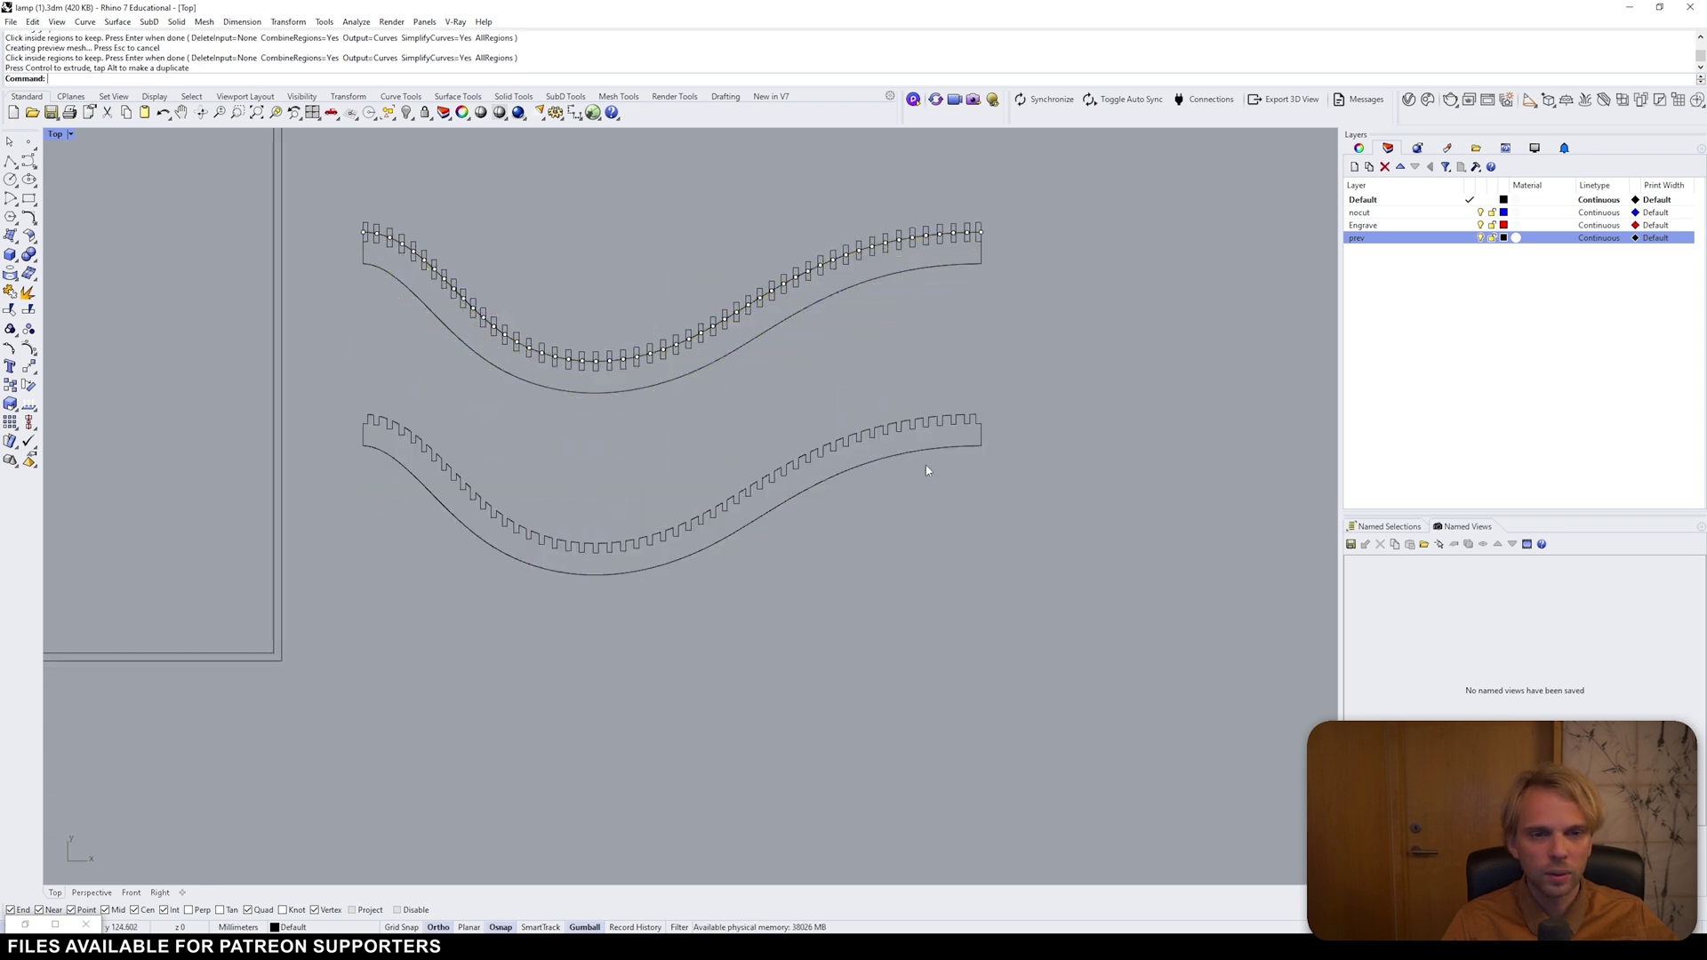
scroll(820, 393, up, 2)
scroll(838, 427, down, 2)
scroll(839, 427, up, 2)
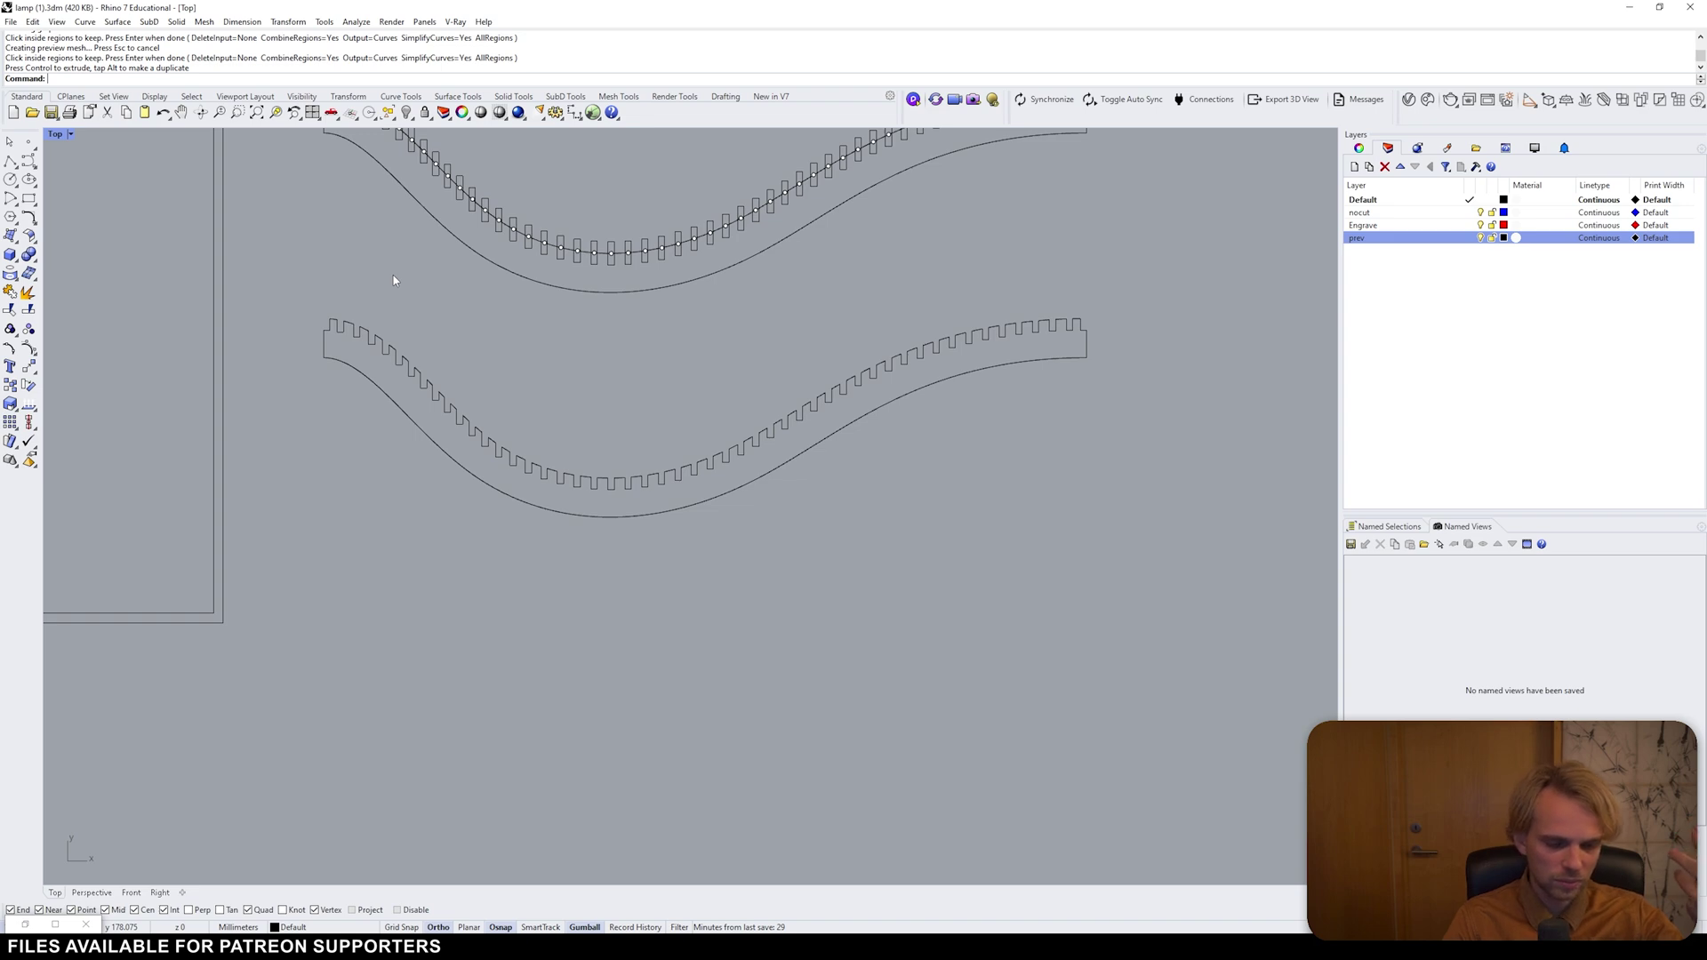
- Pan the view to show the spiral ellipse beside both spine pieces
right_drag(312, 343, 984, 674)
scroll(381, 483, down, 2)
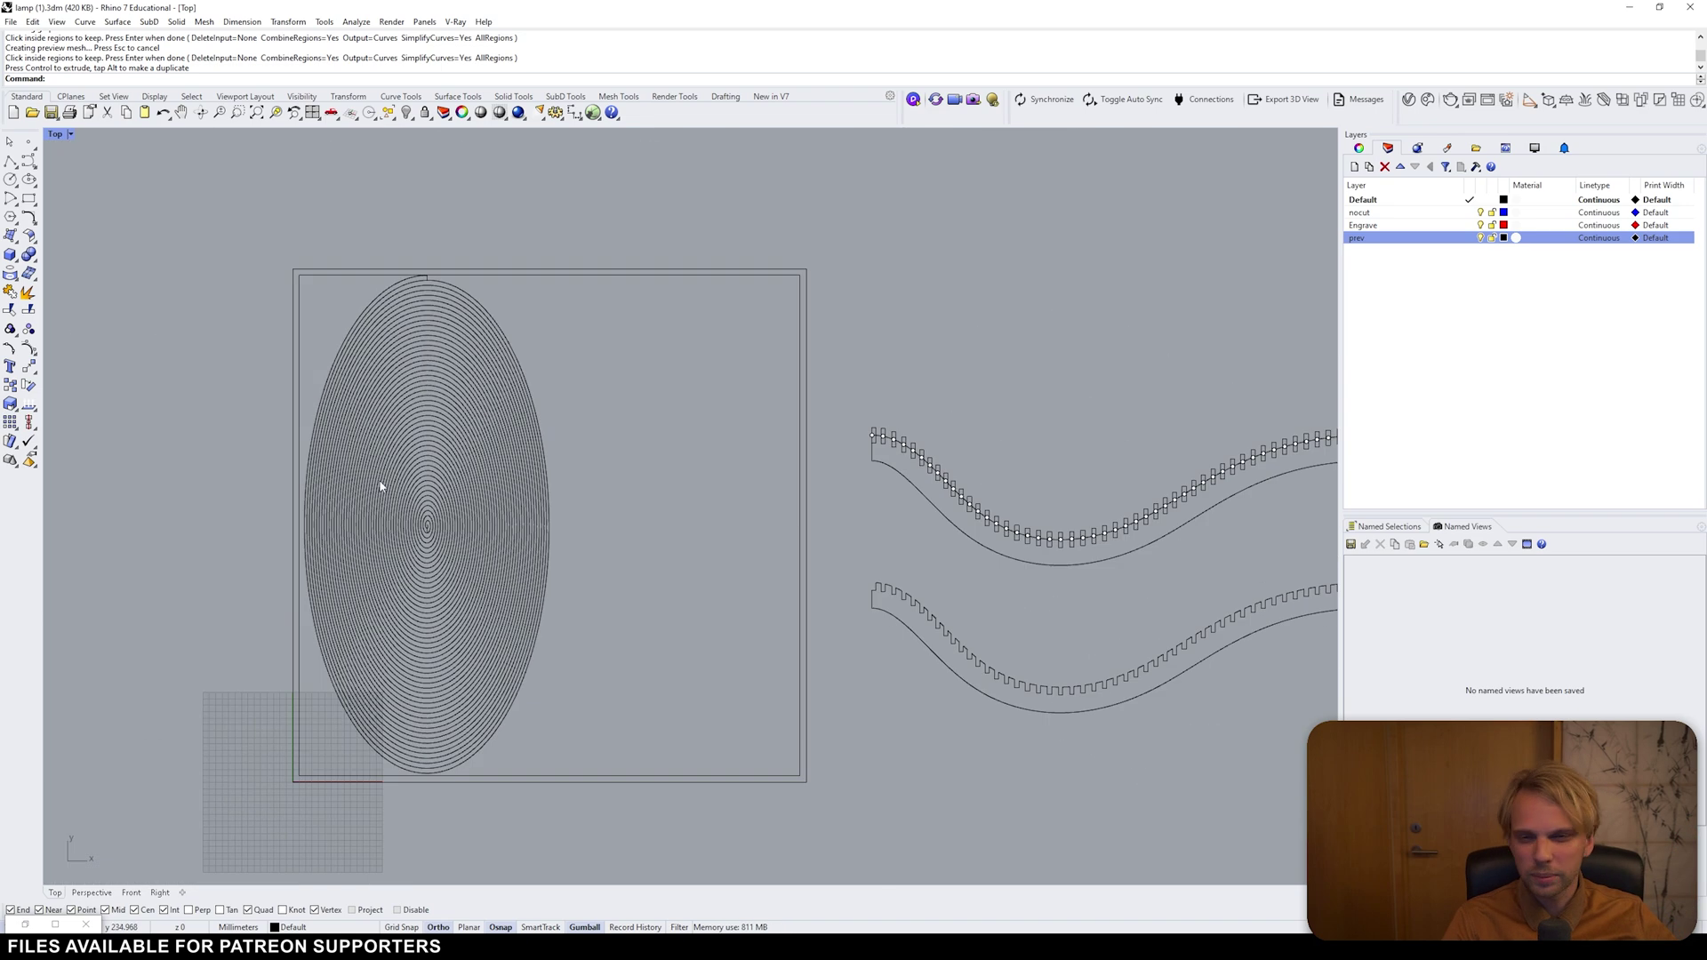
scroll(498, 257, up, 2)
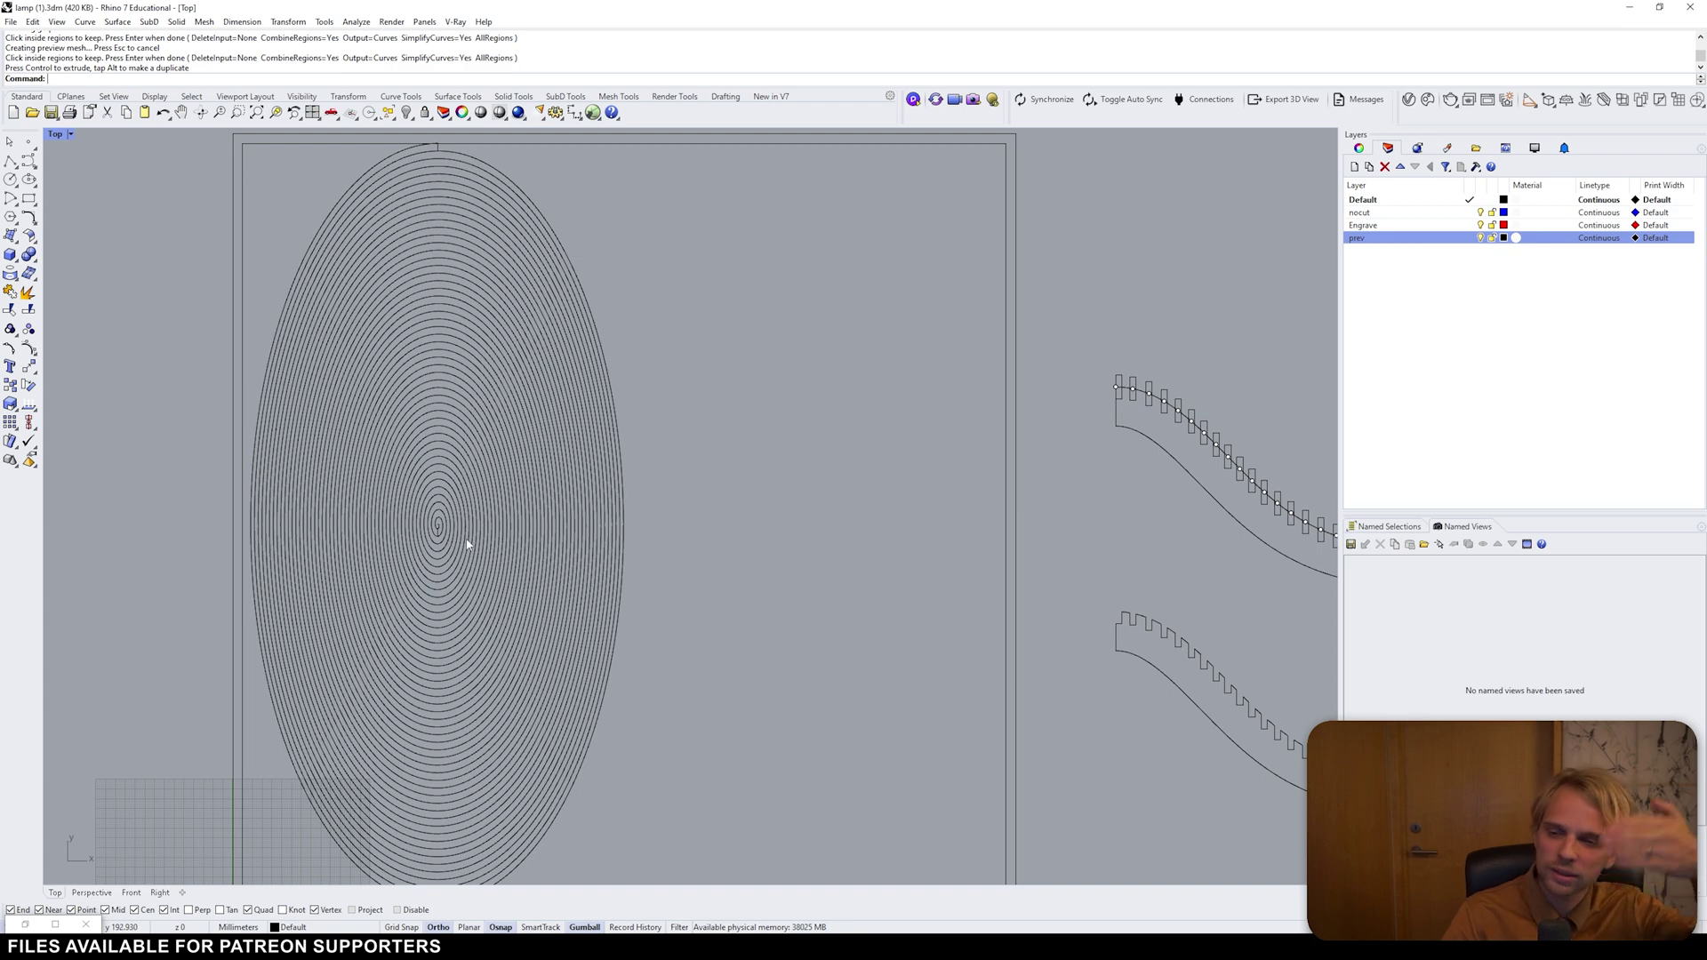
right_drag(456, 523, 162, 397)
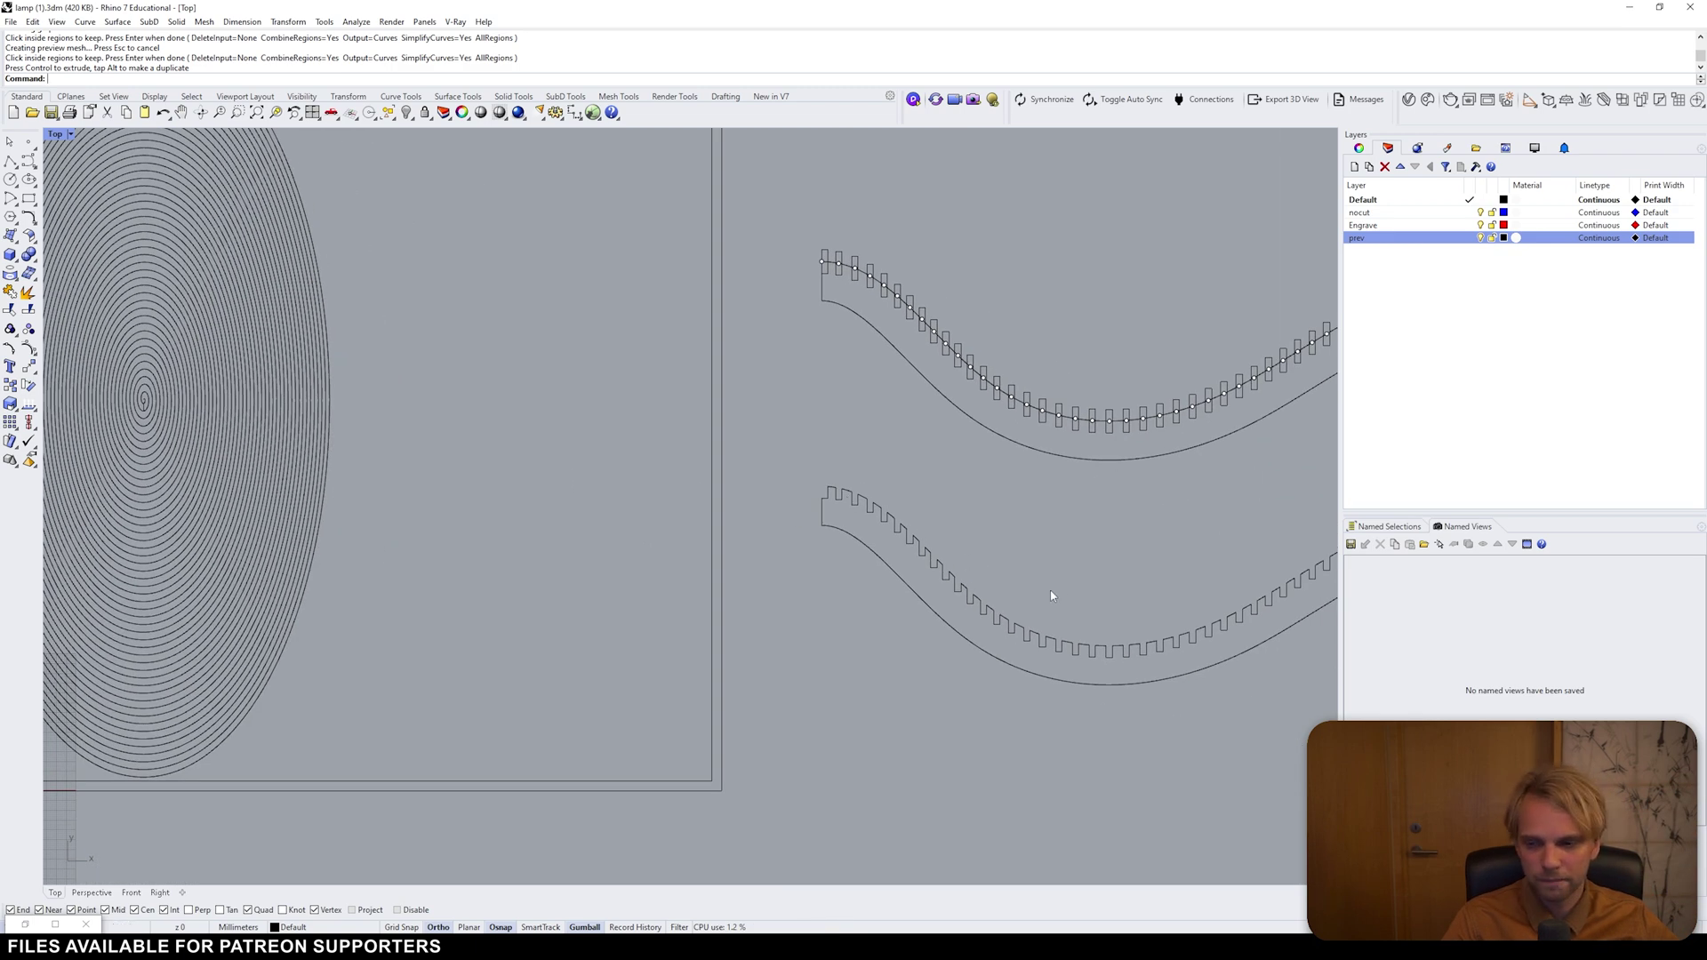
scroll(703, 569, down, 5)
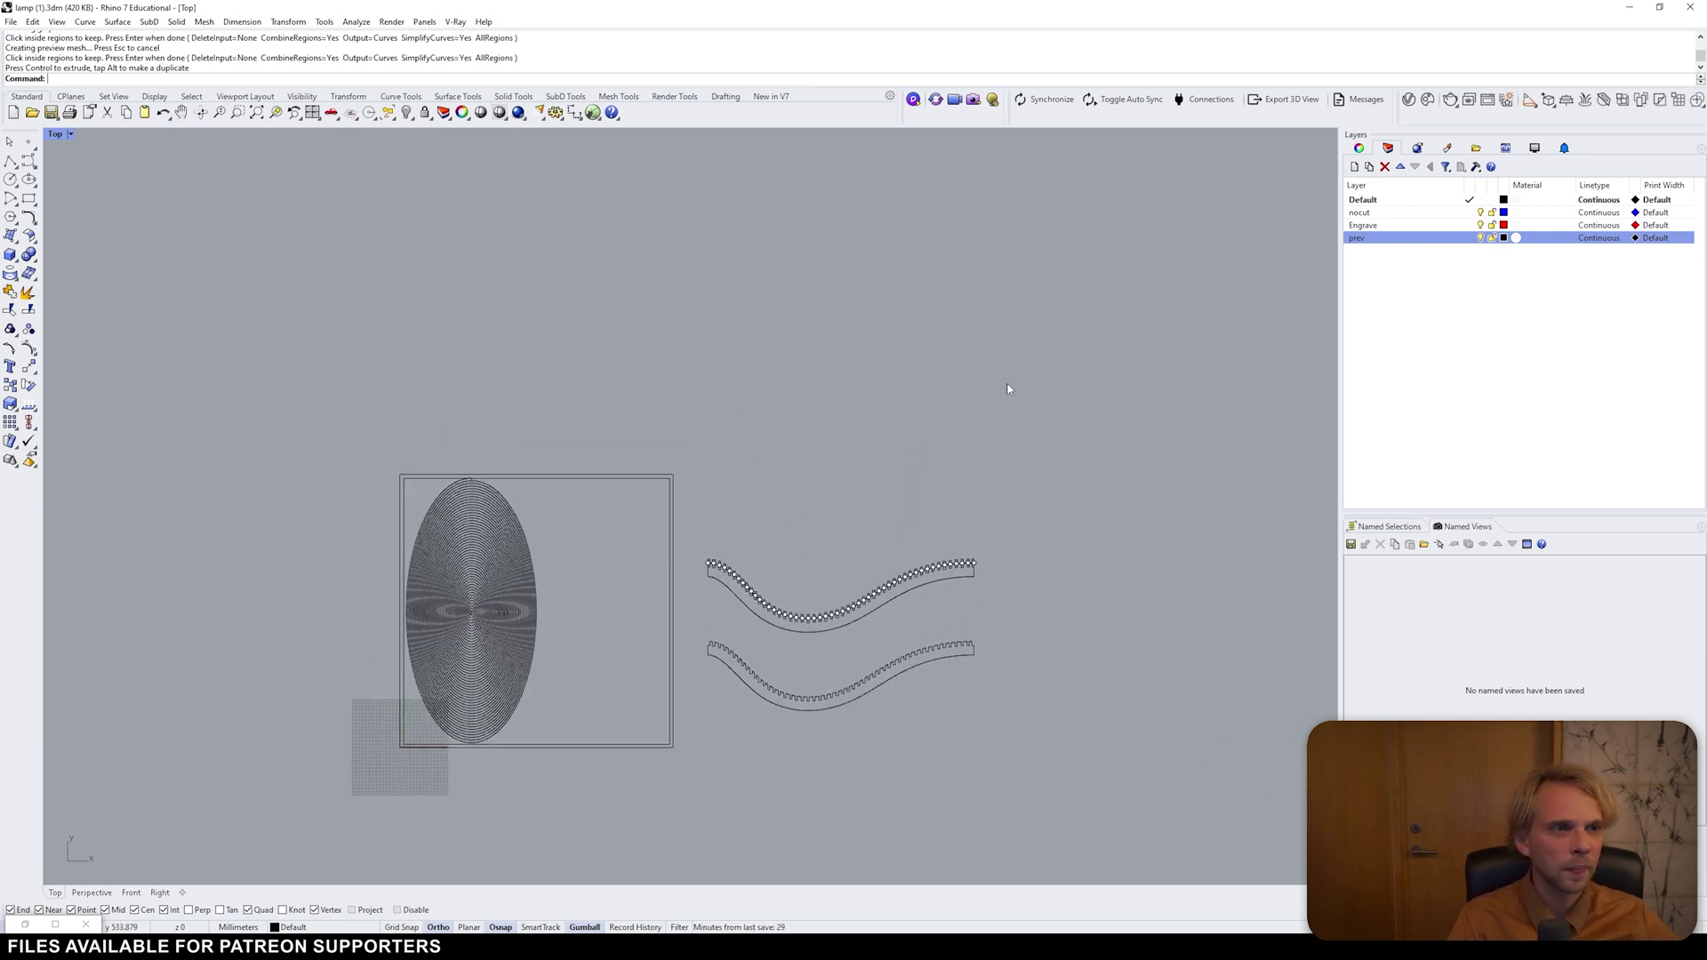
- Unhide all hidden objects with the Show command to restore the finished sheet
text(how)
key(Return)
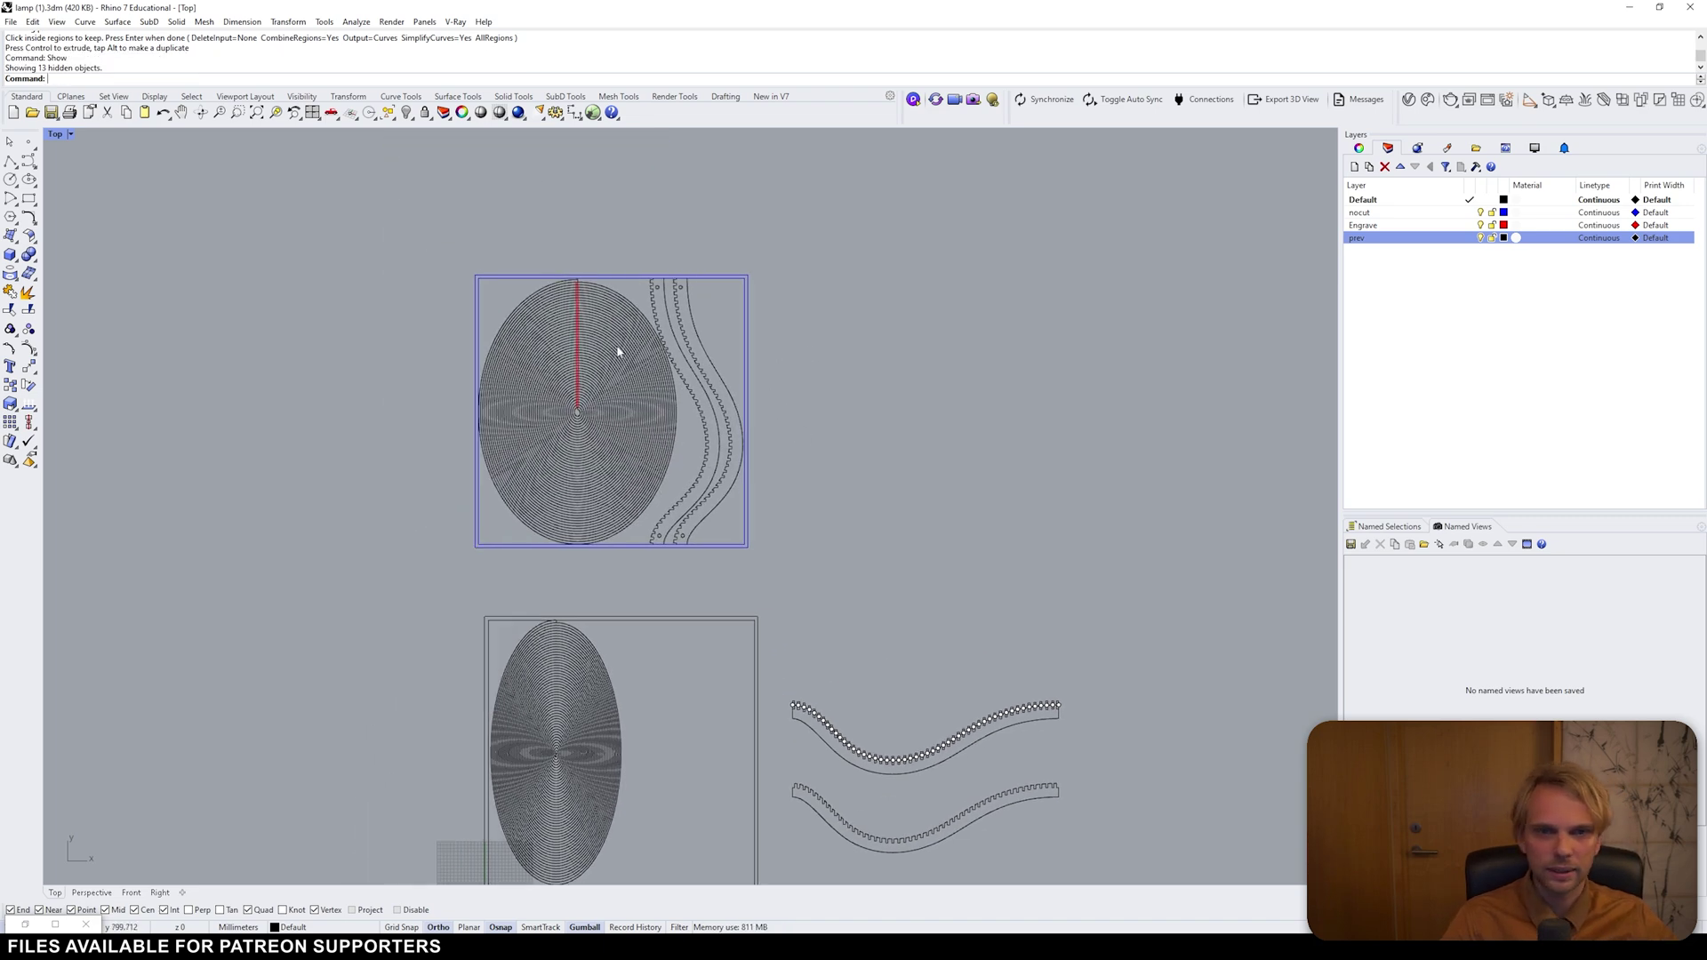
scroll(618, 352, up, 3)
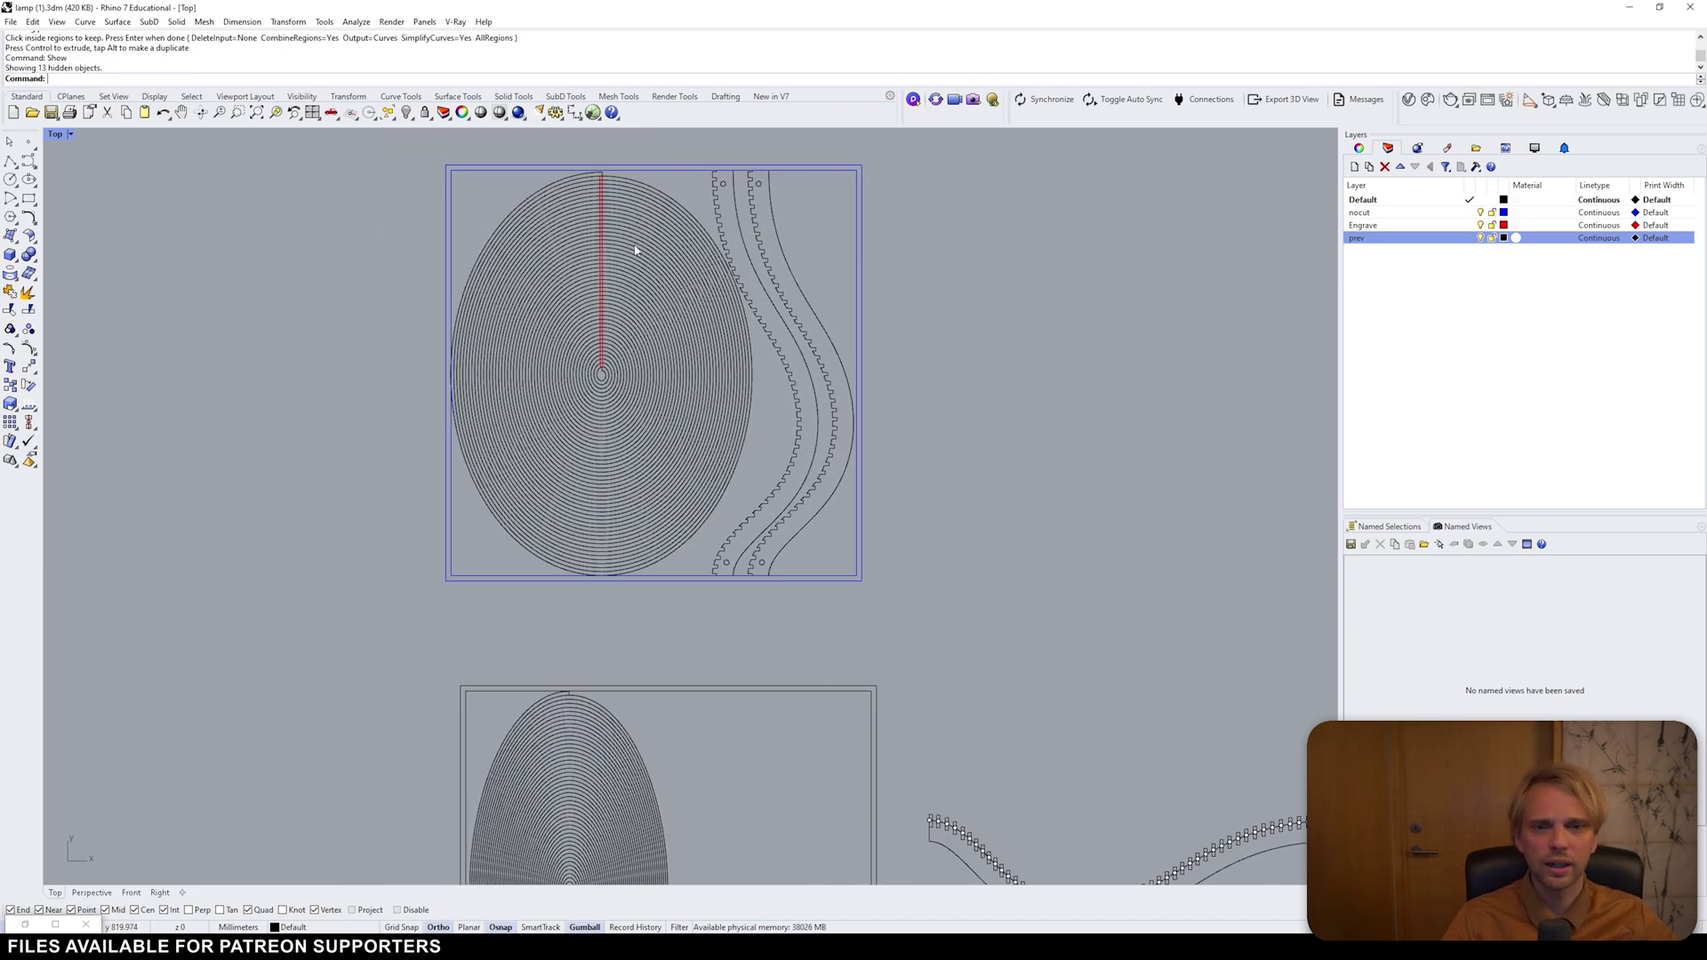
scroll(579, 259, up, 5)
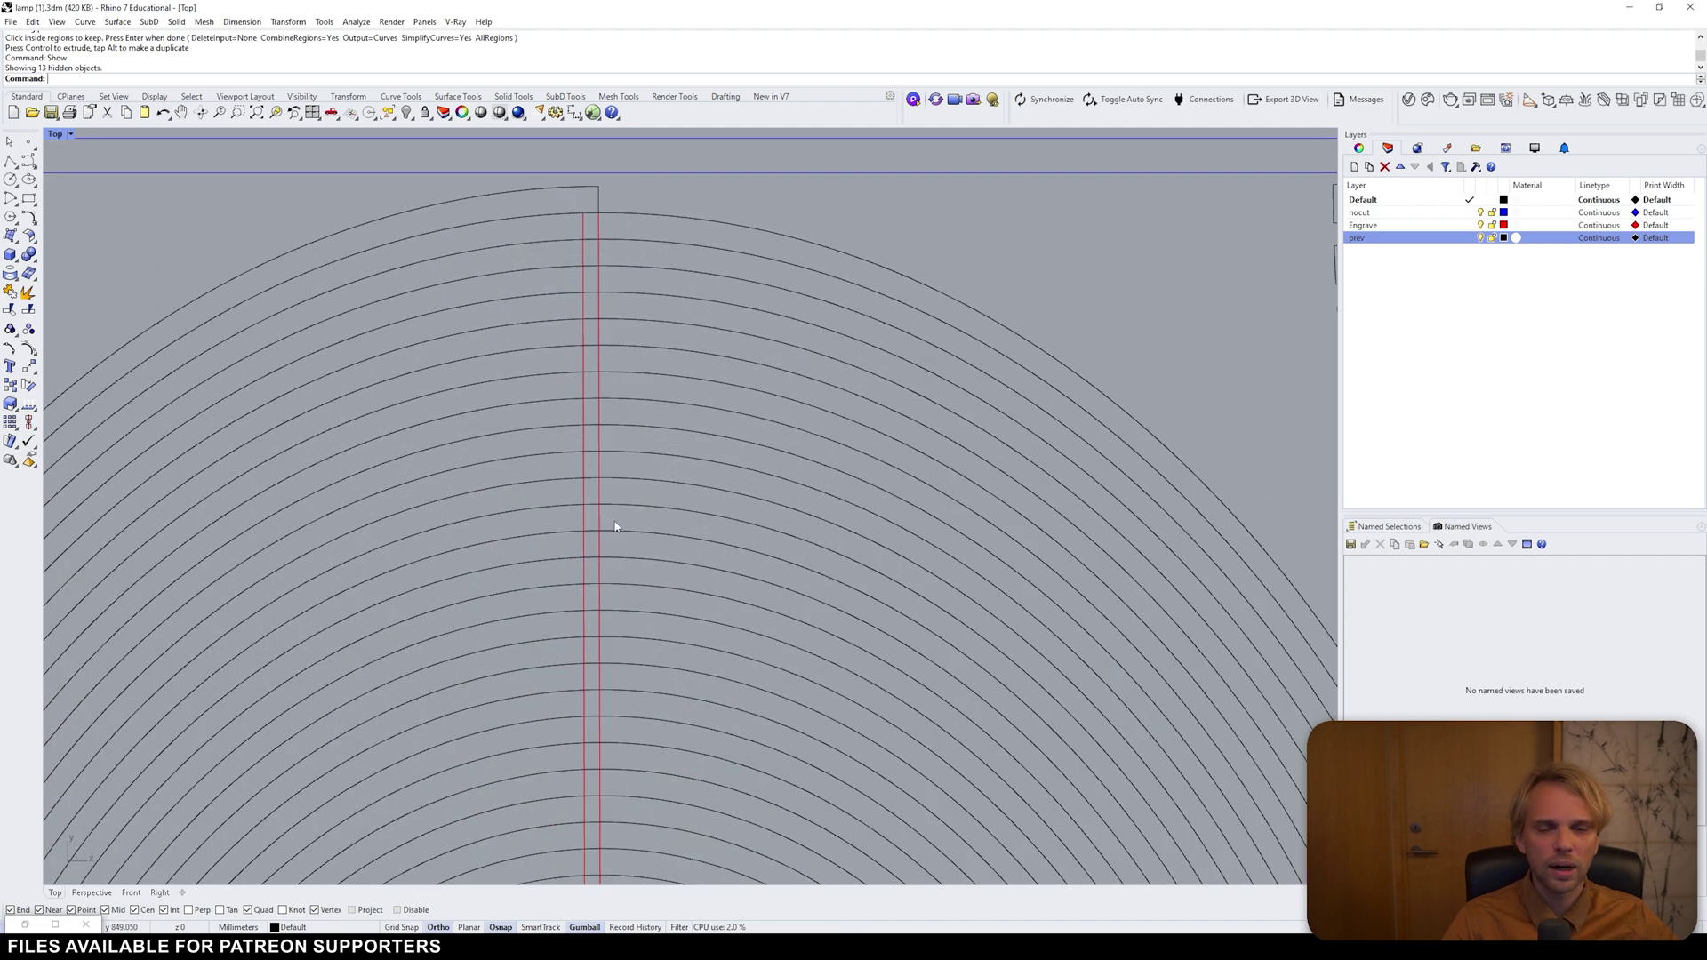
scroll(614, 622, down, 2)
scroll(658, 534, down, 4)
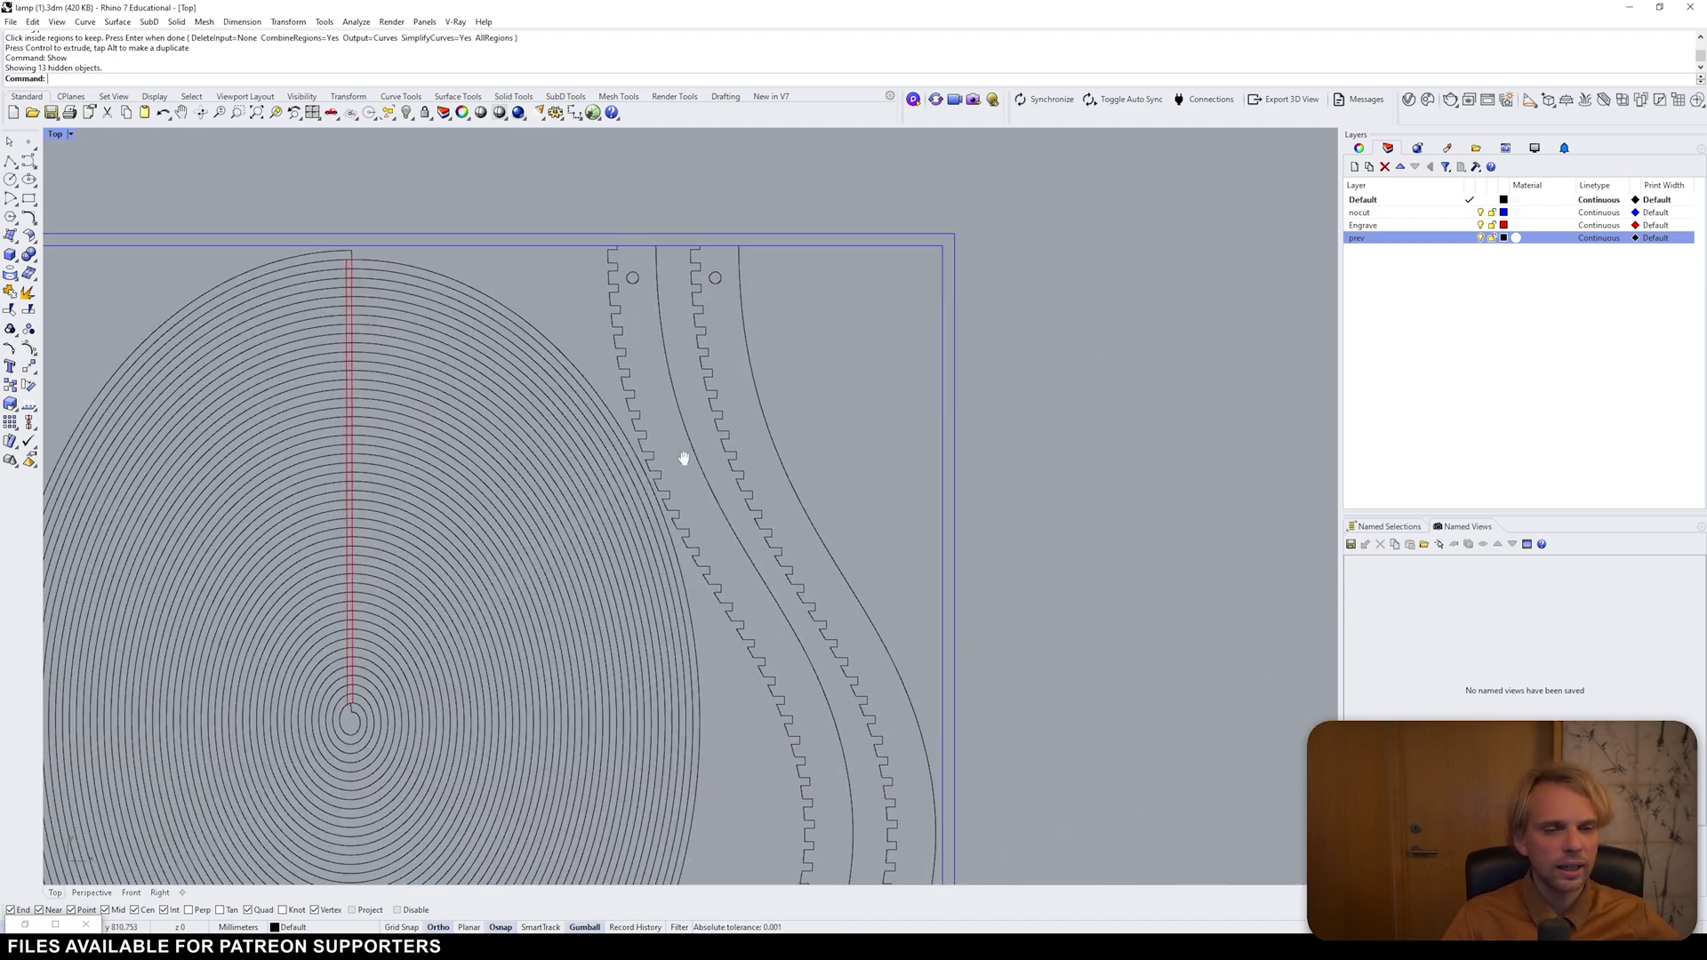
scroll(635, 760, up, 2)
- Inspect a toothed spine piece and one of its small hole circles up close
click(592, 765)
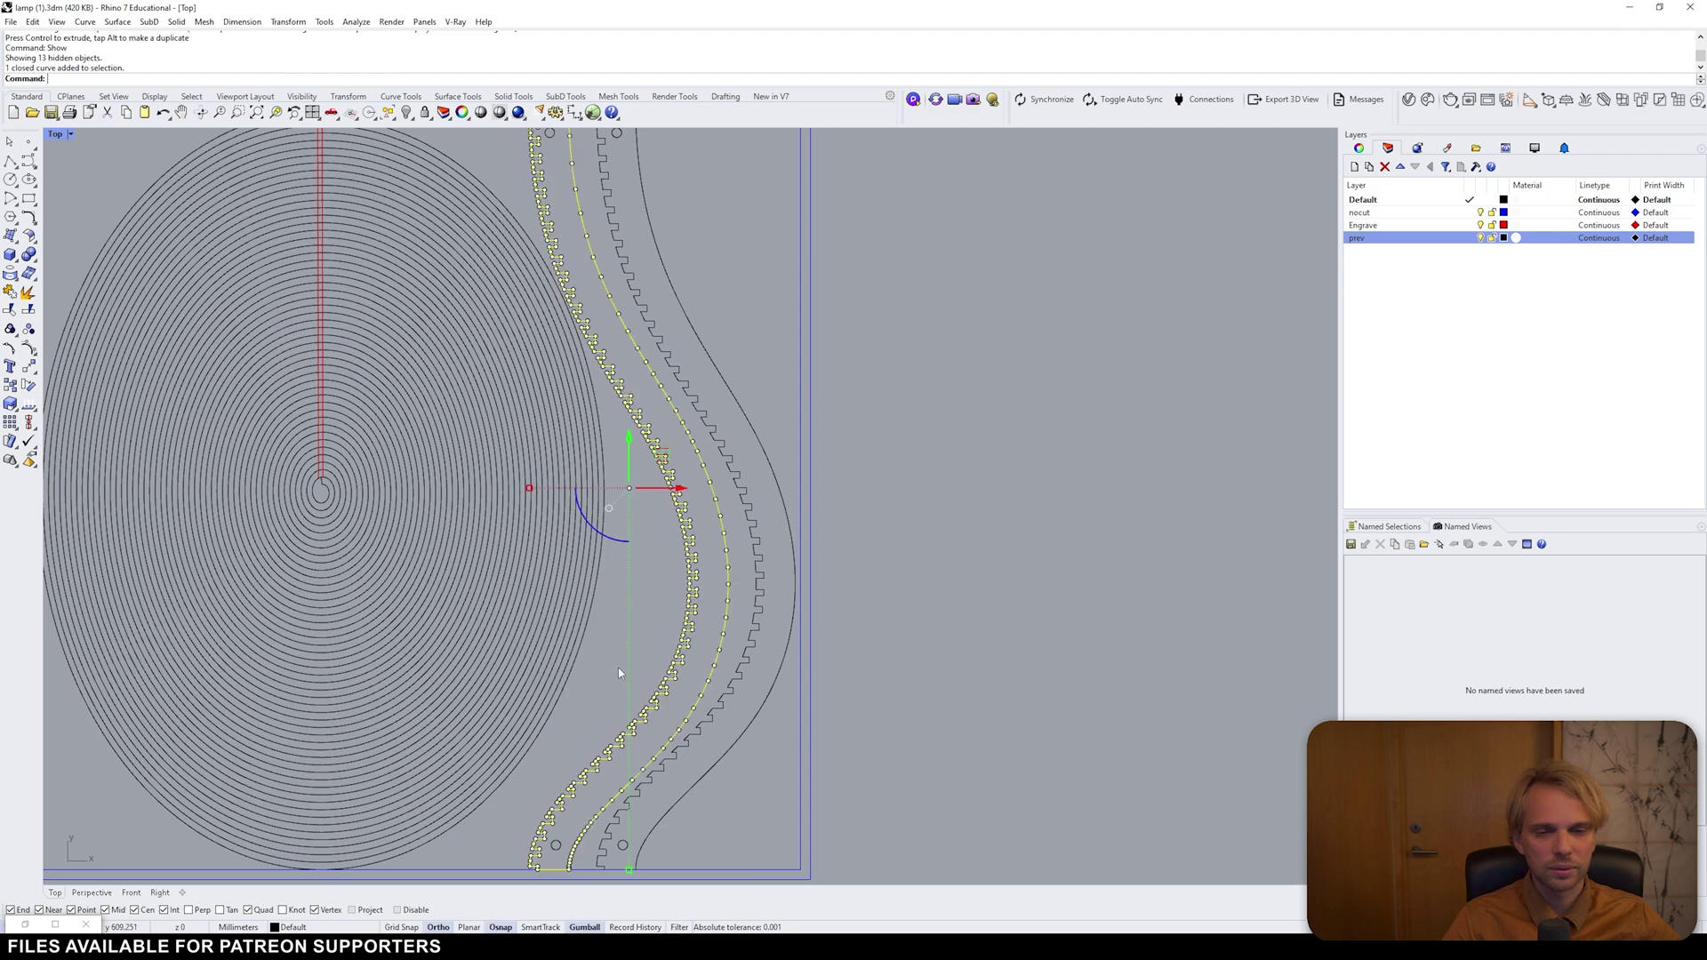
key(Escape)
scroll(560, 827, up, 5)
click(554, 842)
key(Escape)
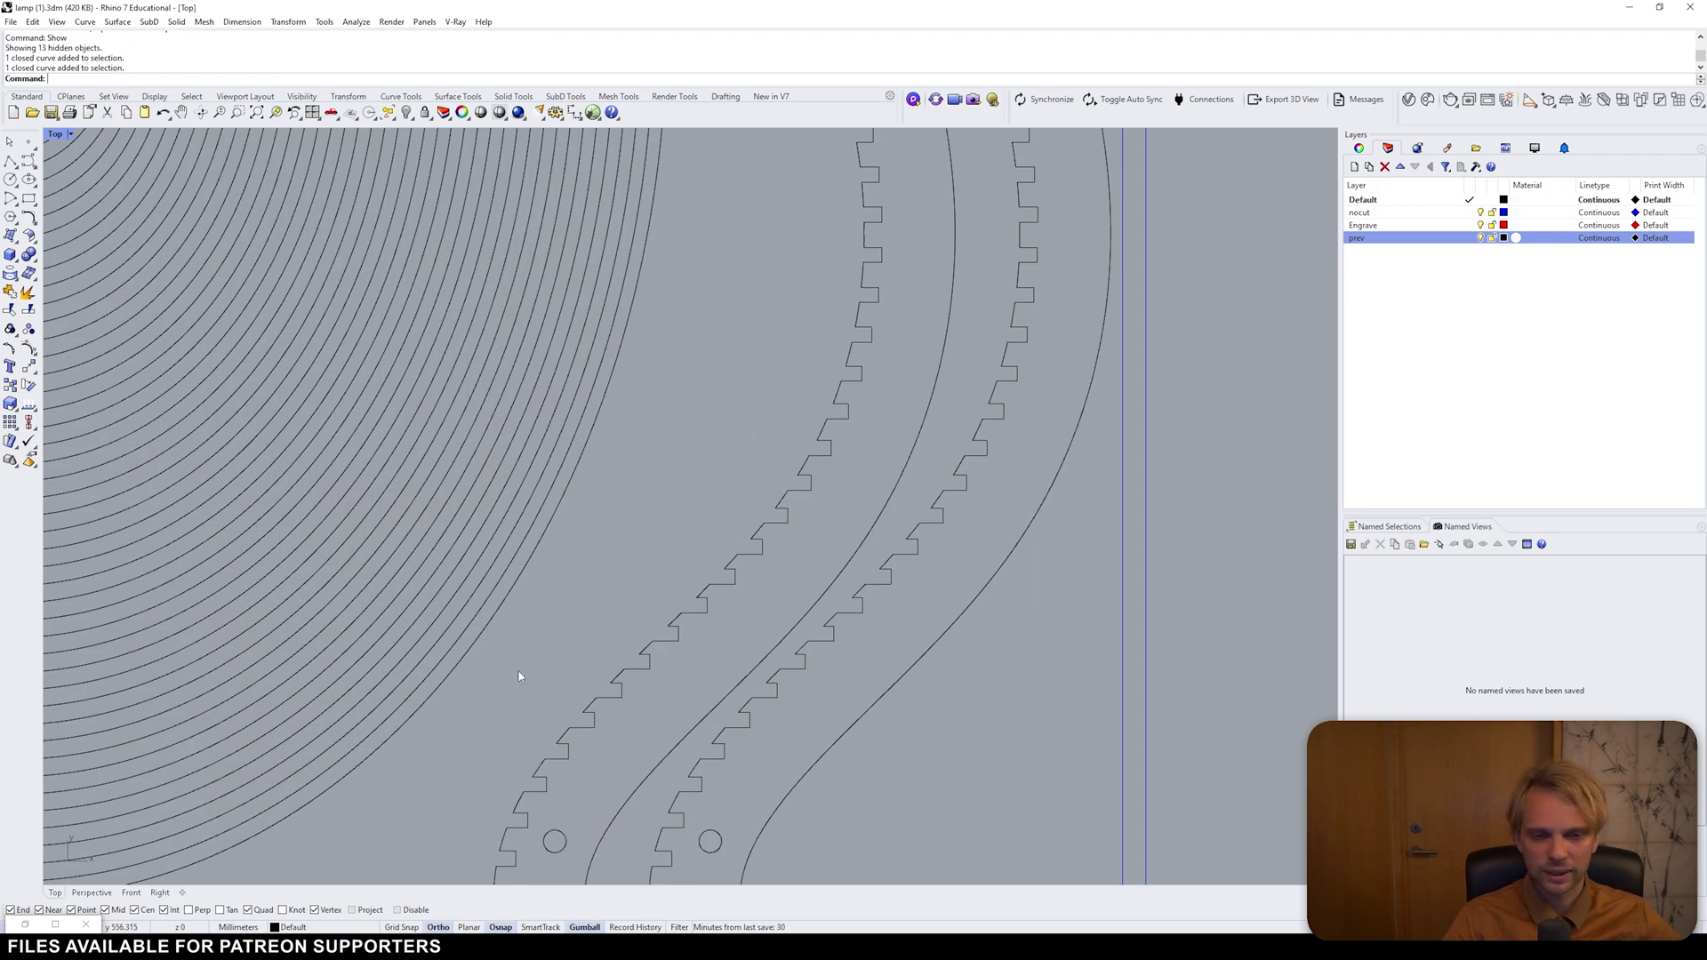
scroll(523, 680, down, 5)
scroll(498, 682, up, 2)
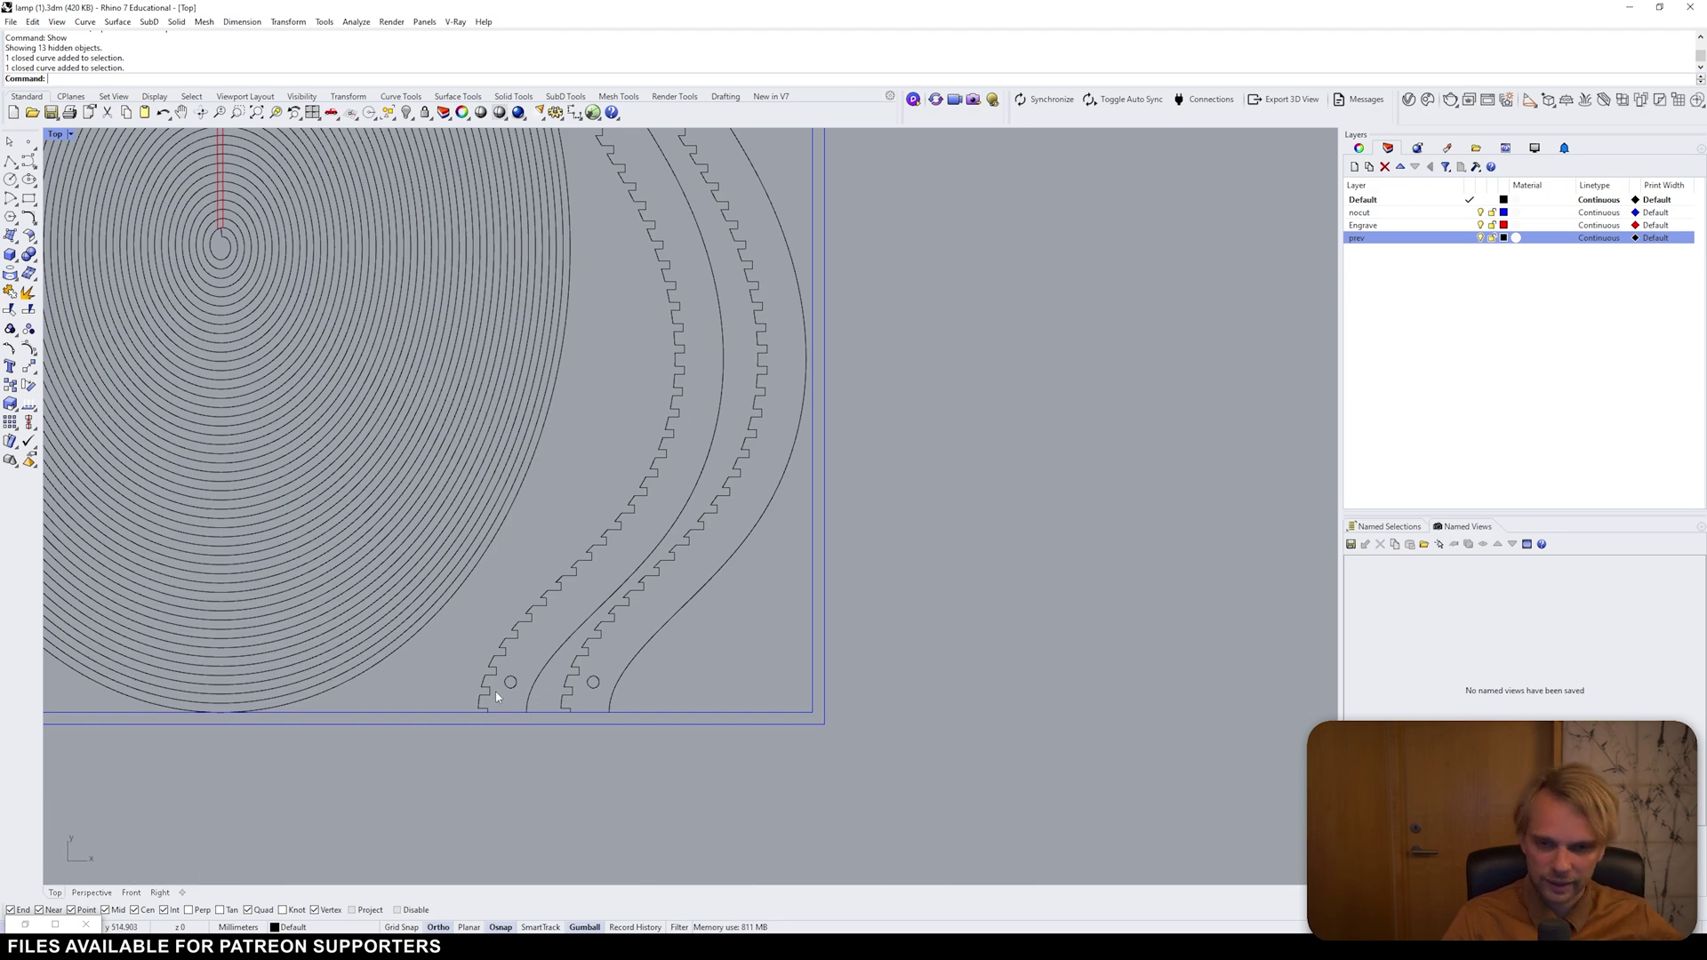
scroll(496, 696, down, 2)
scroll(663, 462, down, 2)
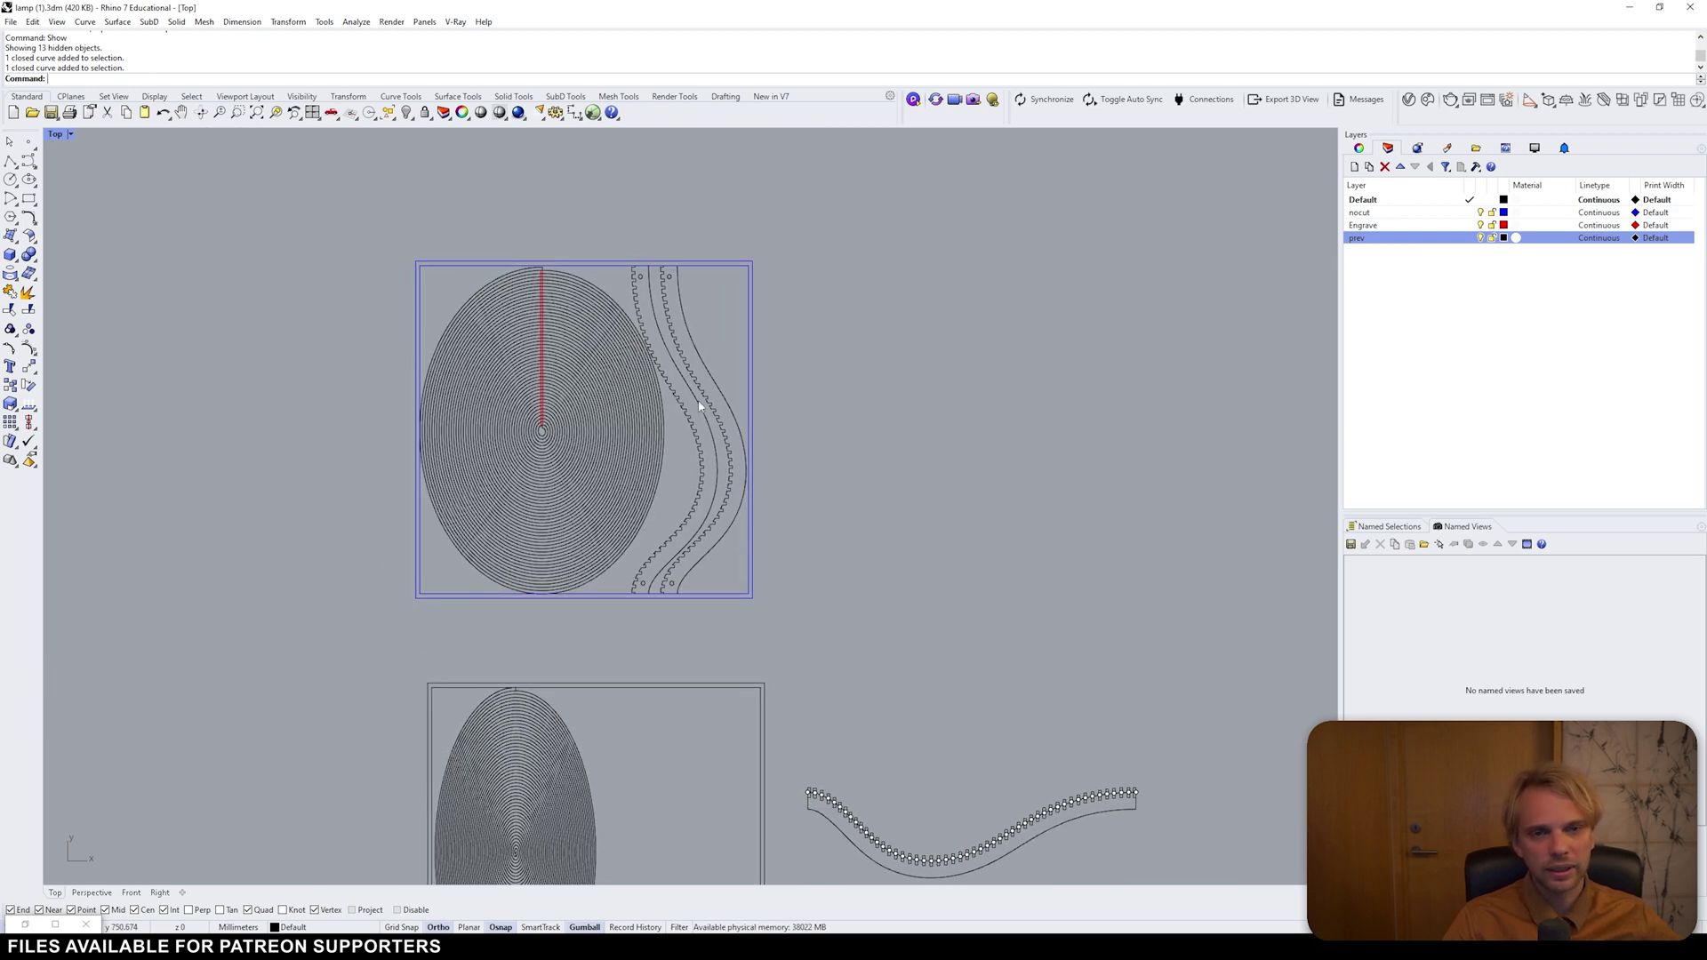